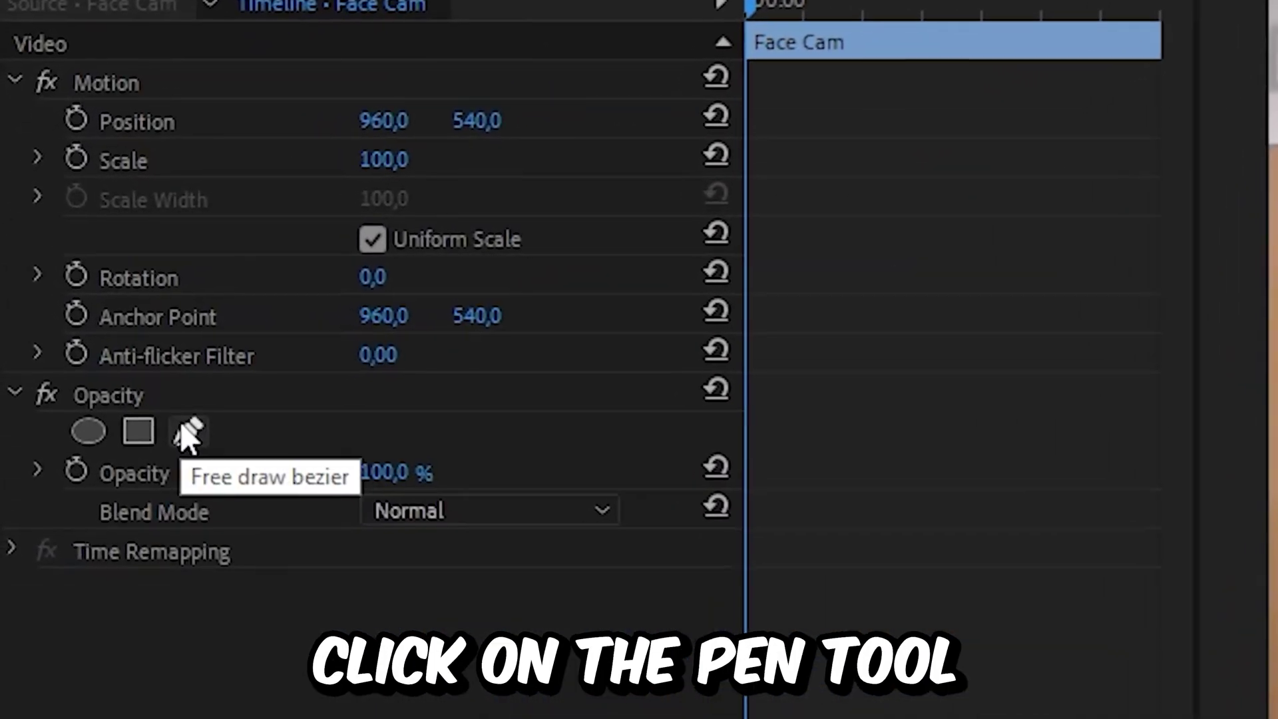
# Draw a closed freeform opacity mask around the person on the upper Face Cam clip, extending it below the frame's lower edge
pyautogui.click(185, 431)
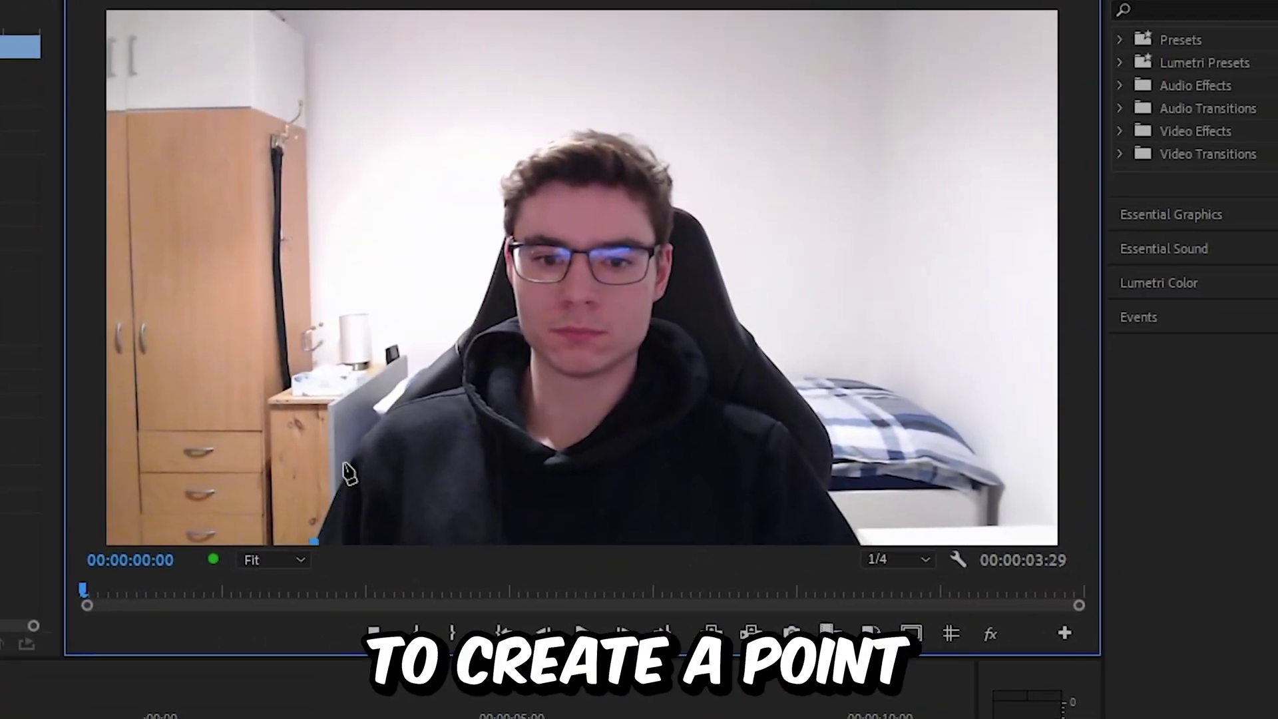
pyautogui.click(386, 412)
pyautogui.click(431, 396)
pyautogui.click(463, 386)
pyautogui.click(463, 365)
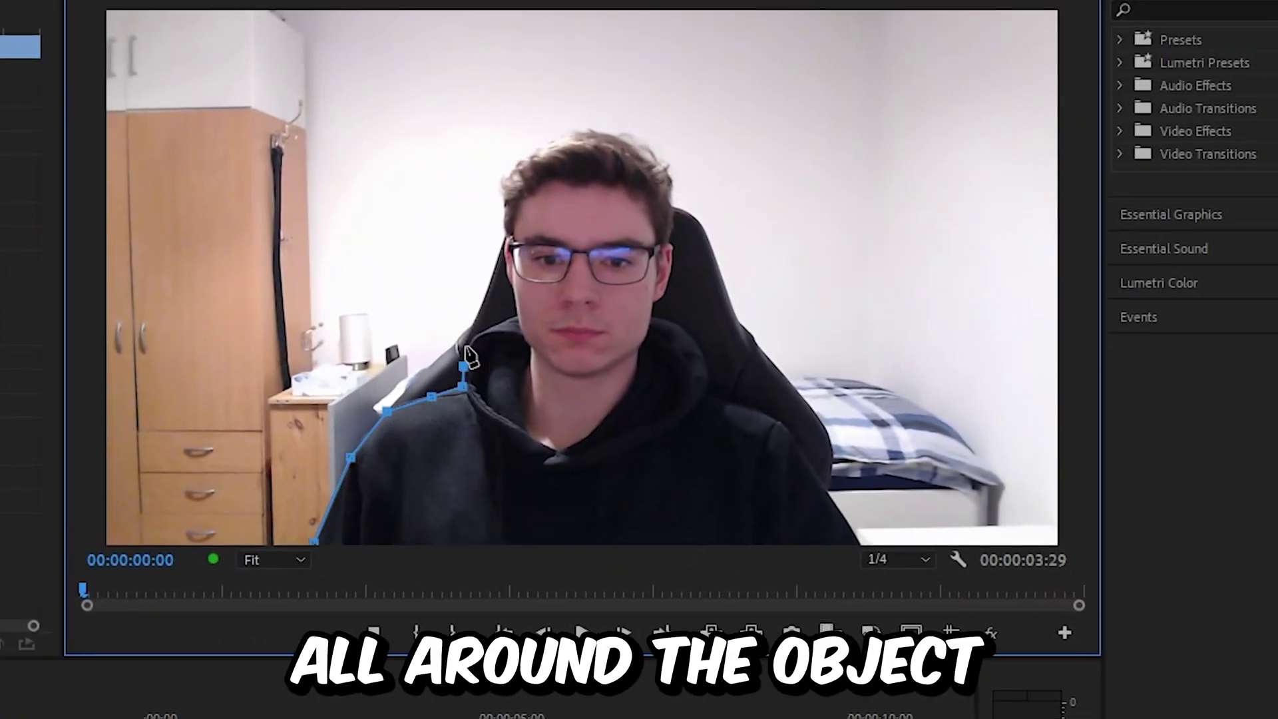
pyautogui.click(505, 233)
pyautogui.click(504, 193)
pyautogui.click(509, 171)
pyautogui.click(537, 146)
pyautogui.click(570, 135)
pyautogui.click(610, 134)
pyautogui.click(692, 346)
pyautogui.click(772, 423)
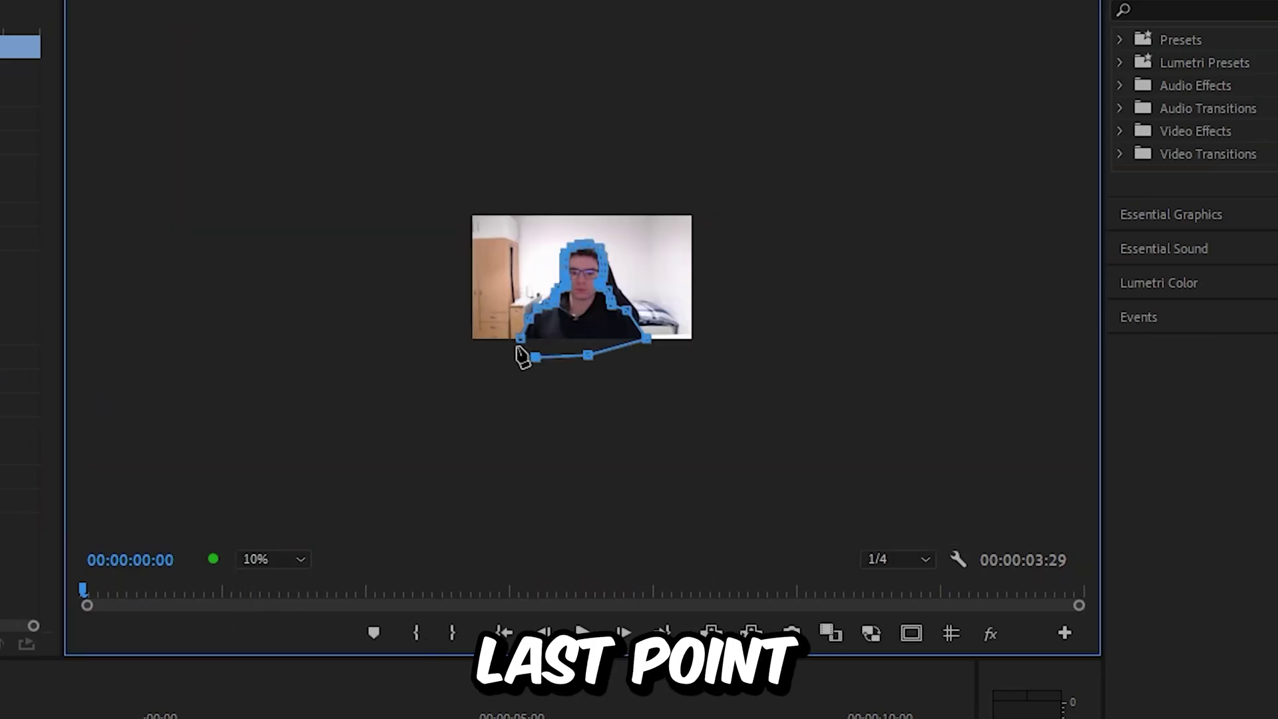
pyautogui.click(519, 343)
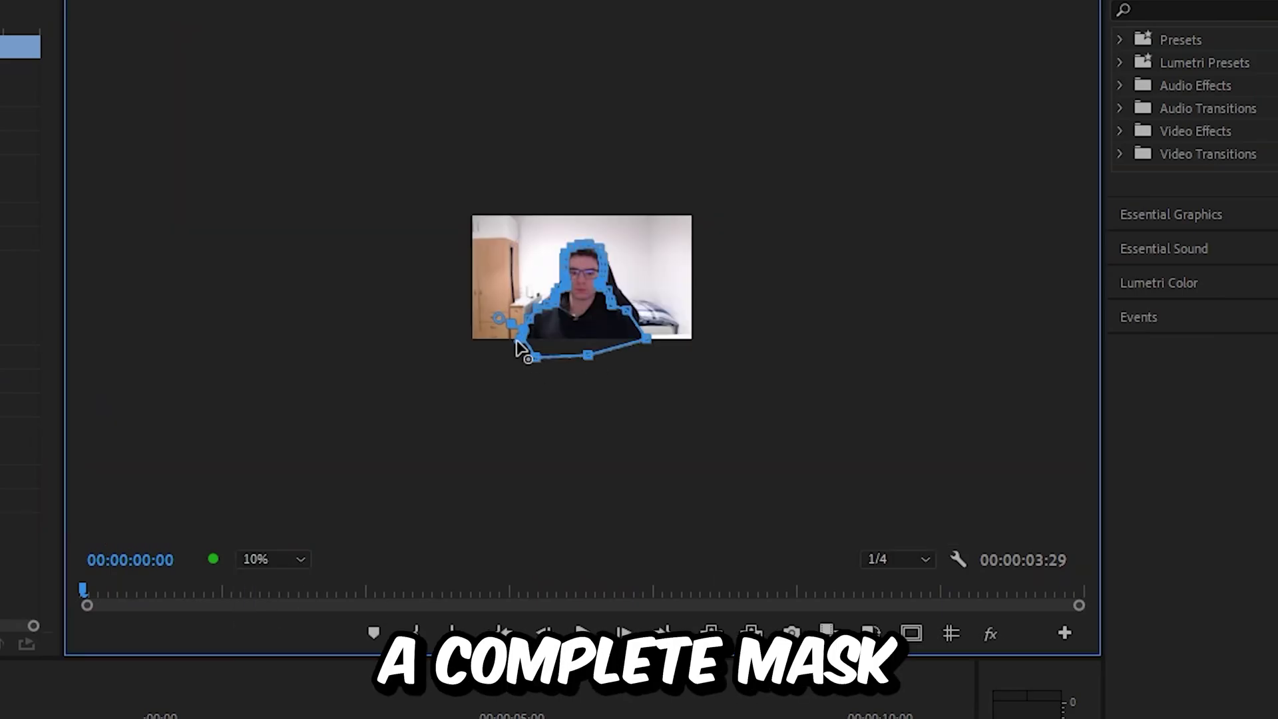
pyautogui.click(291, 559)
pyautogui.click(286, 585)
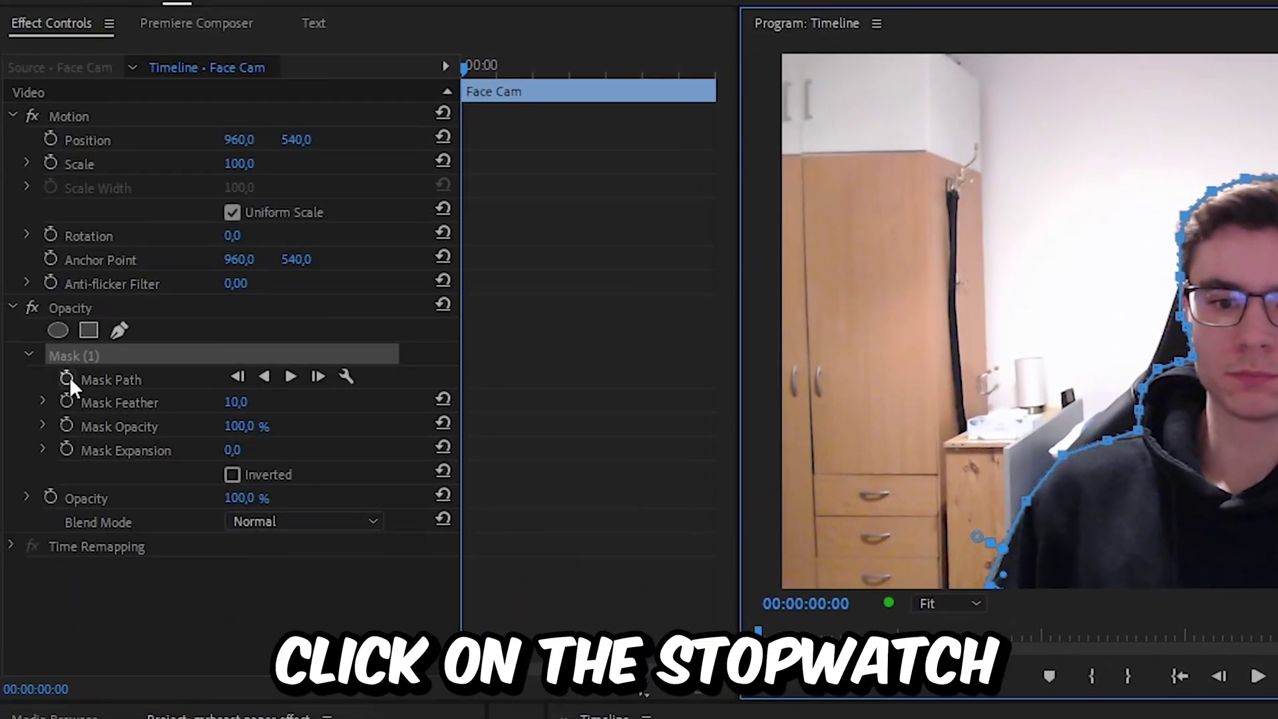
# Enable keyframing for the mask path and track the mask forward through the clip
pyautogui.click(67, 379)
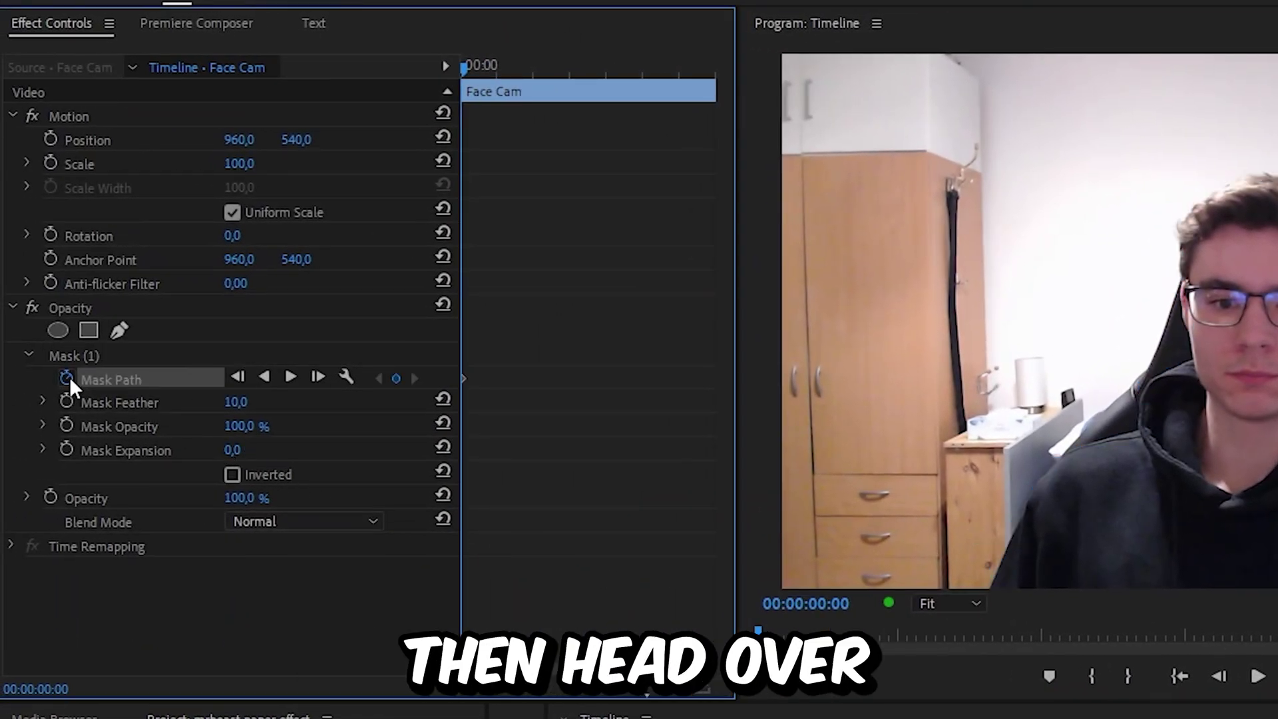
pyautogui.click(291, 376)
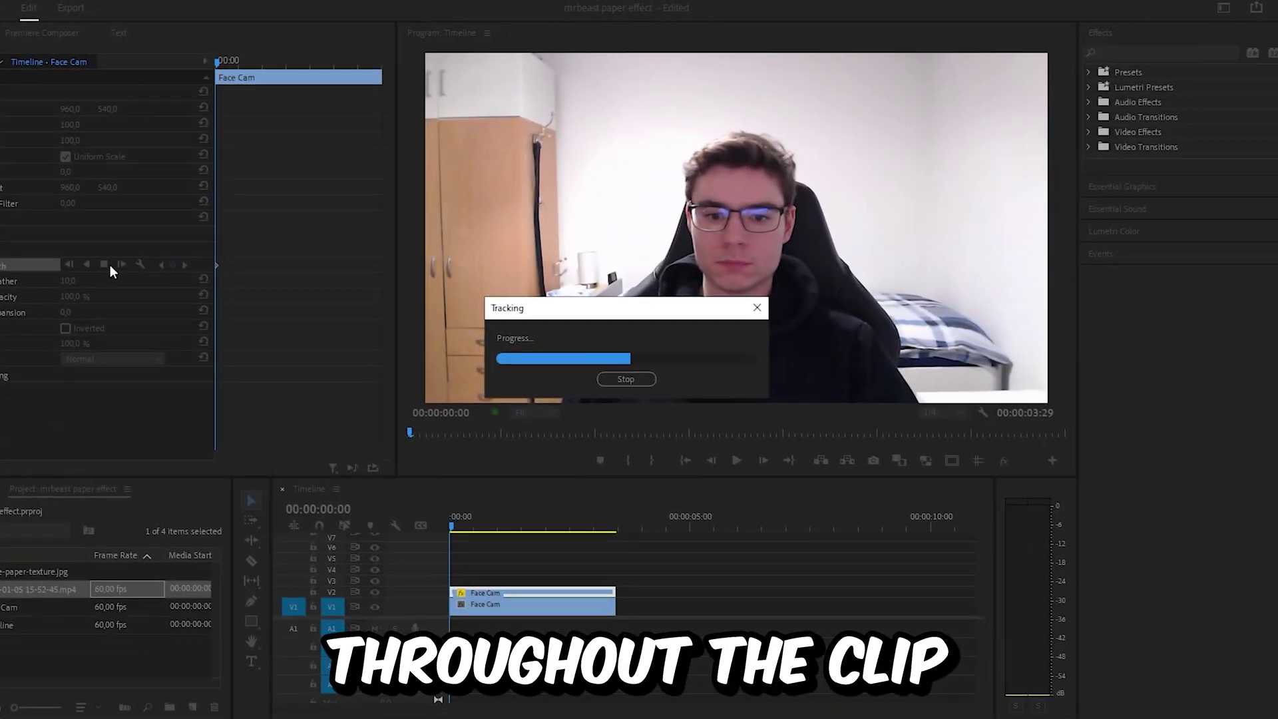
# Hide the V1 track to check the masked person through the clip, and show the track again
pyautogui.click(376, 607)
pyautogui.moveTo(470, 516); pyautogui.dragTo(386, 530)
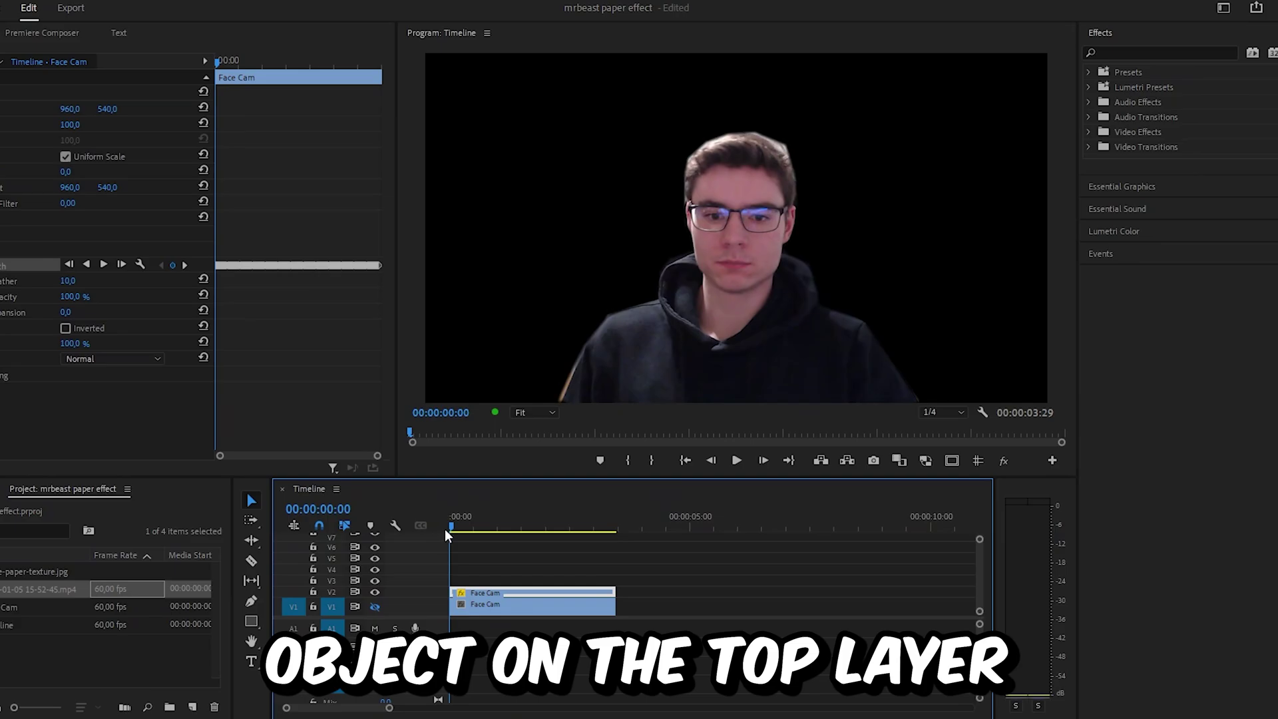
pyautogui.click(377, 609)
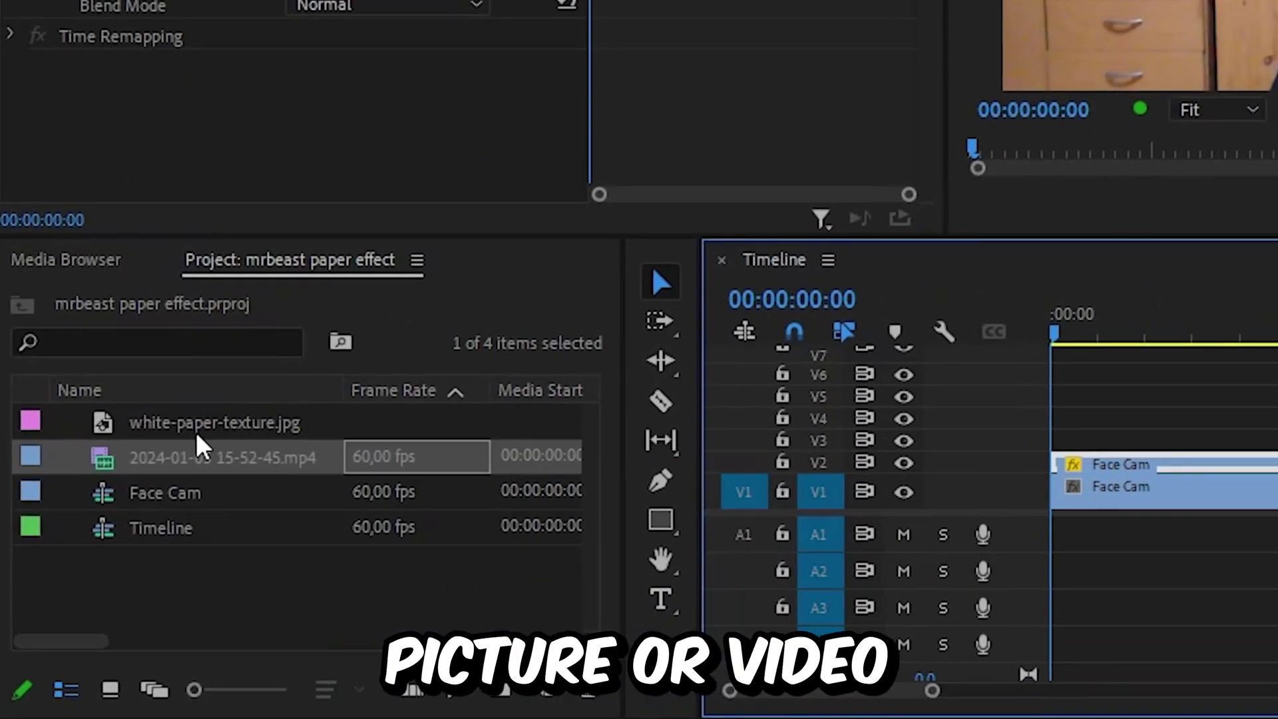
# Add white-paper-texture.jpg on V3 above the Face Cam clips, trim it to their end, and set its scale to 45.3
pyautogui.moveTo(199, 431); pyautogui.dragTo(1063, 442)
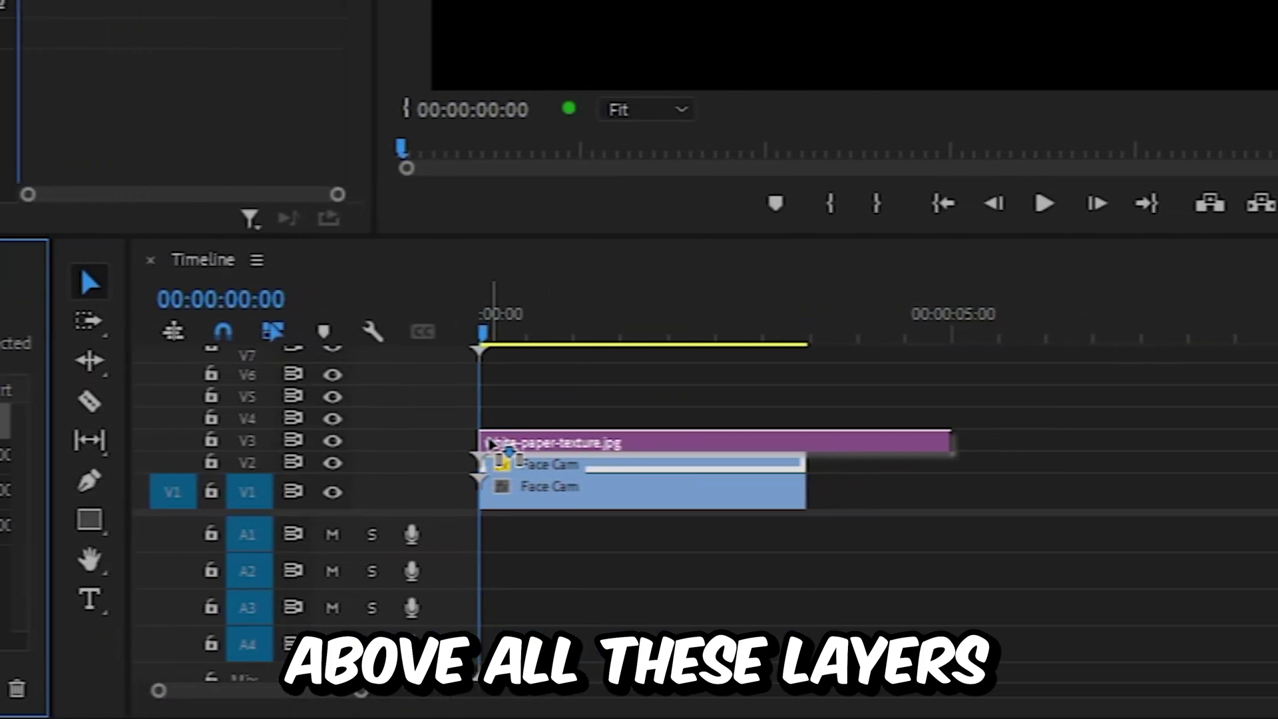
pyautogui.moveTo(954, 442); pyautogui.dragTo(734, 434)
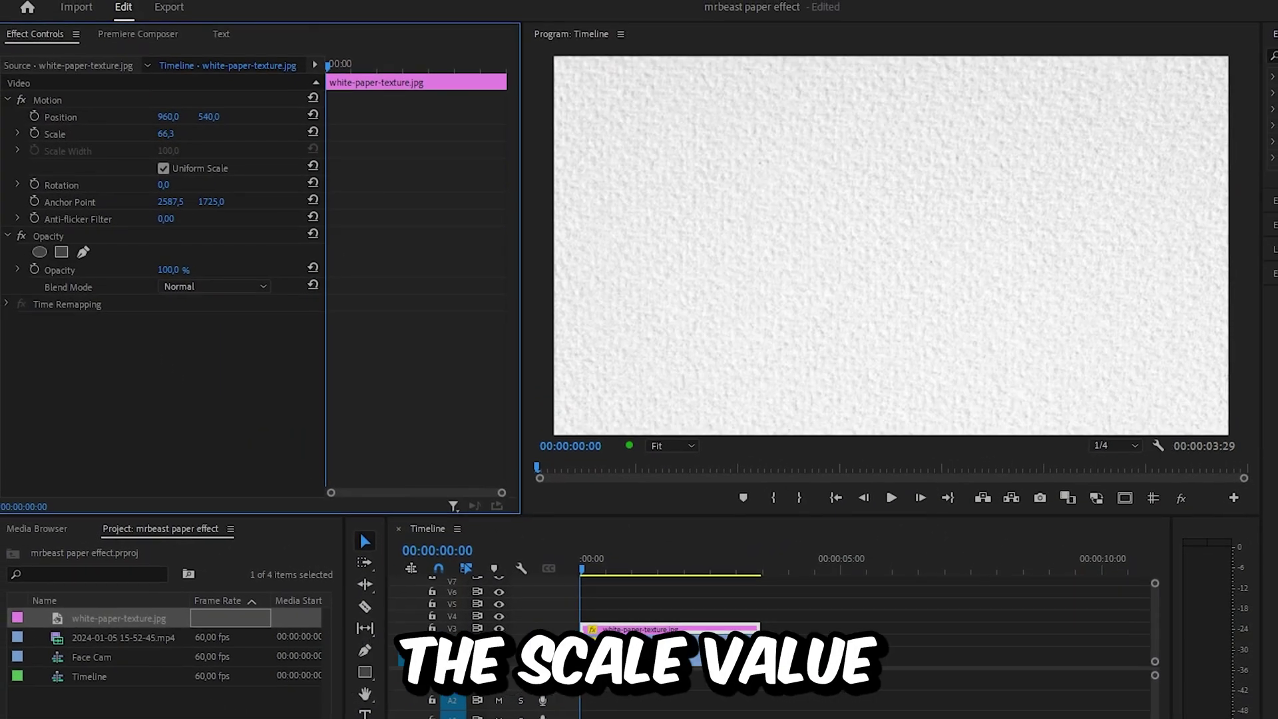
pyautogui.moveTo(166, 133)
pyautogui.mouseDown()
pyautogui.moveTo(128, 134)
pyautogui.moveTo(147, 134)
pyautogui.mouseUp()
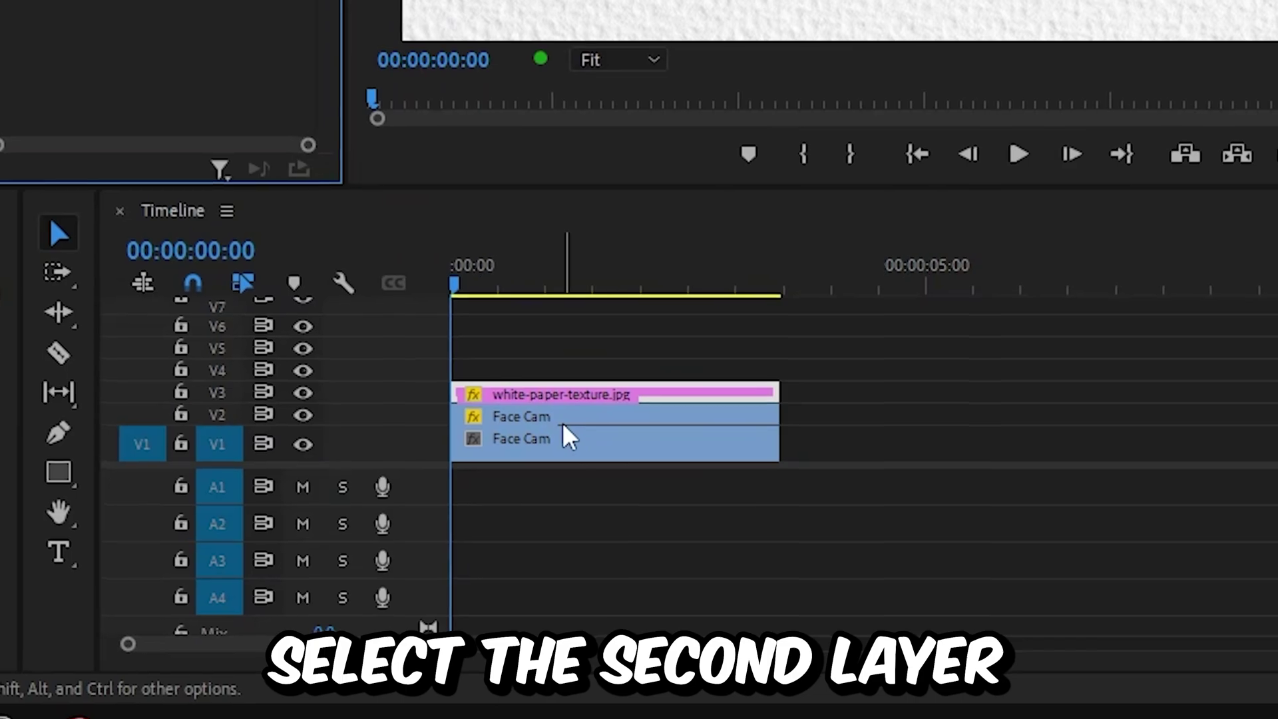
# Copy the tracked mask from the V2 Face Cam clip and paste it onto the paper texture clip's Opacity effect
pyautogui.click(641, 644)
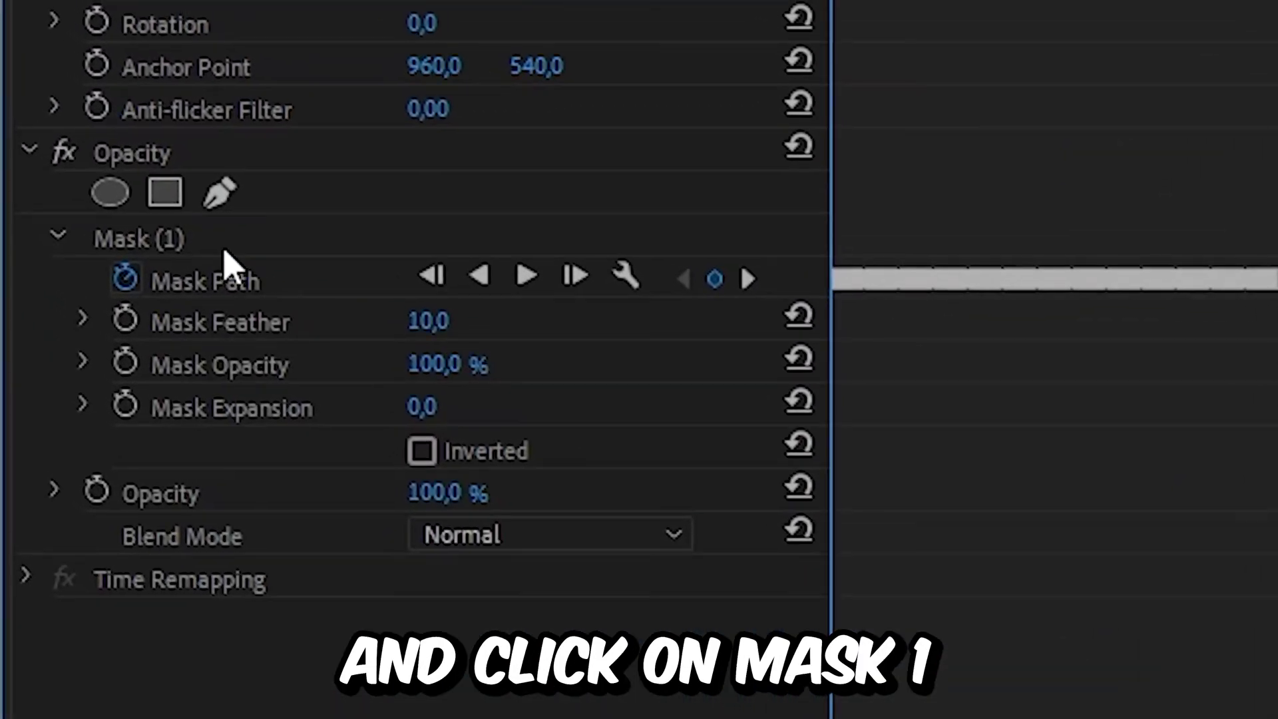
pyautogui.click(224, 253)
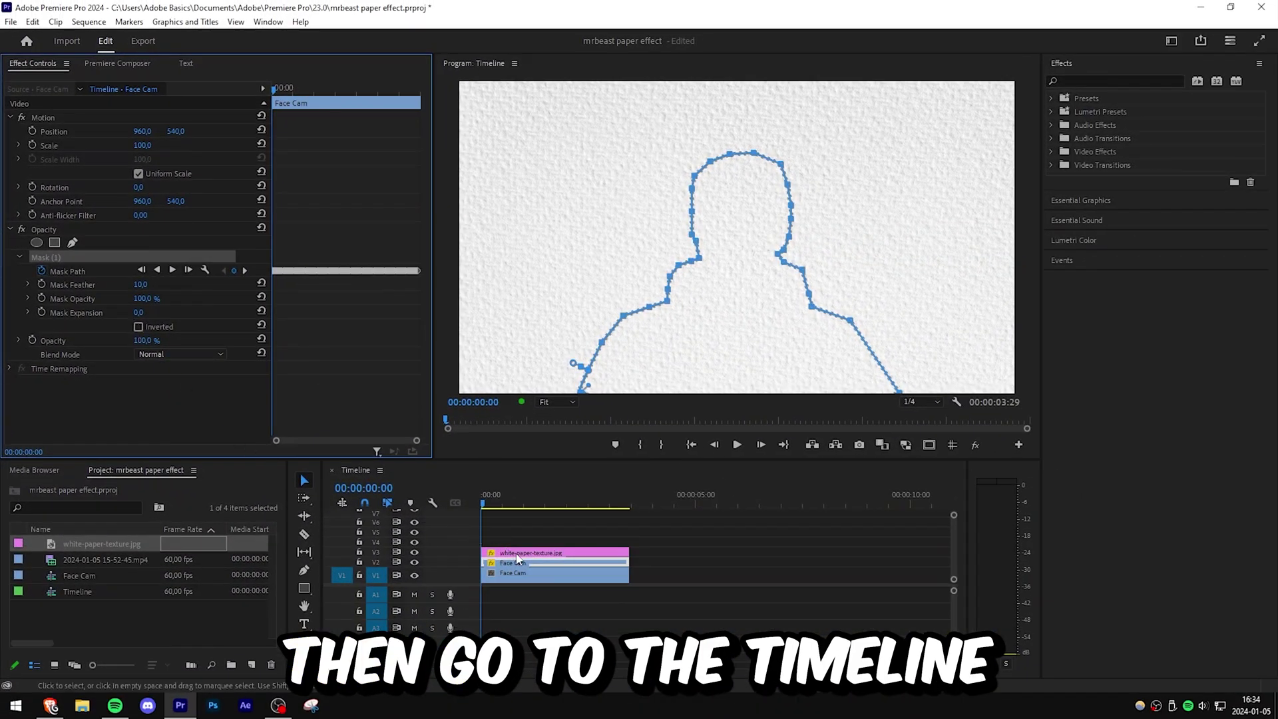
pyautogui.click(515, 554)
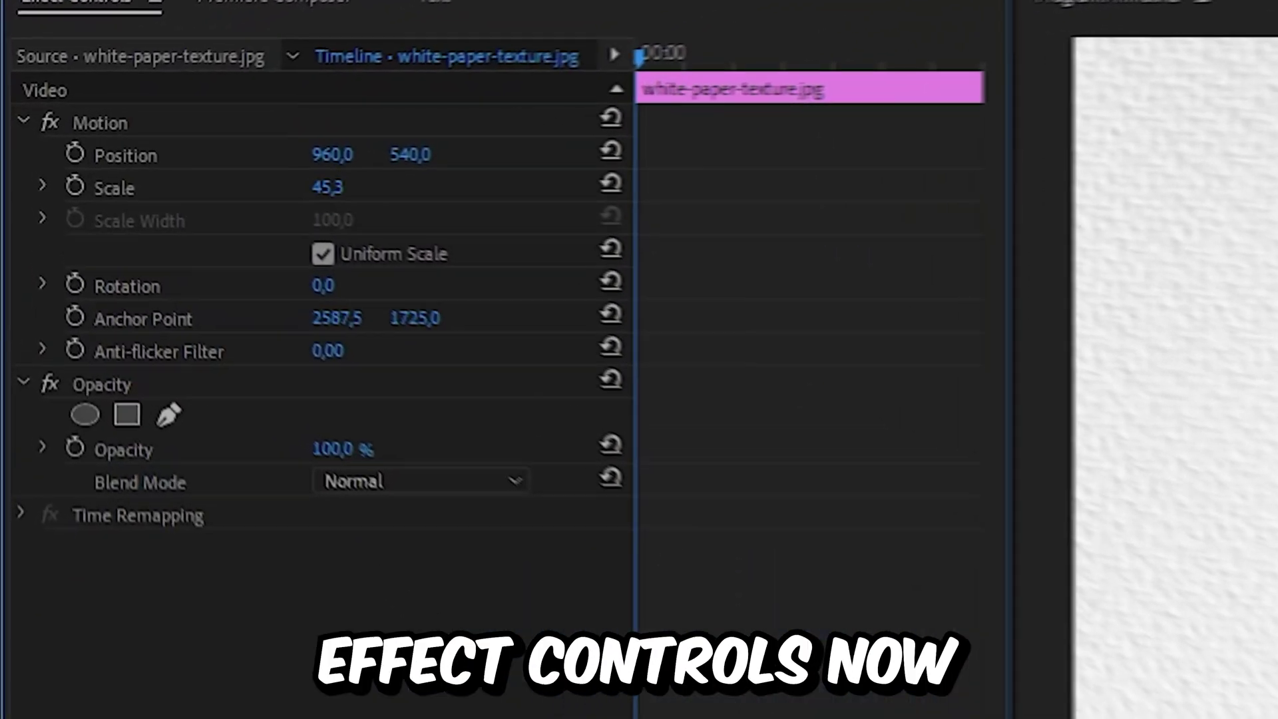
pyautogui.click(174, 388)
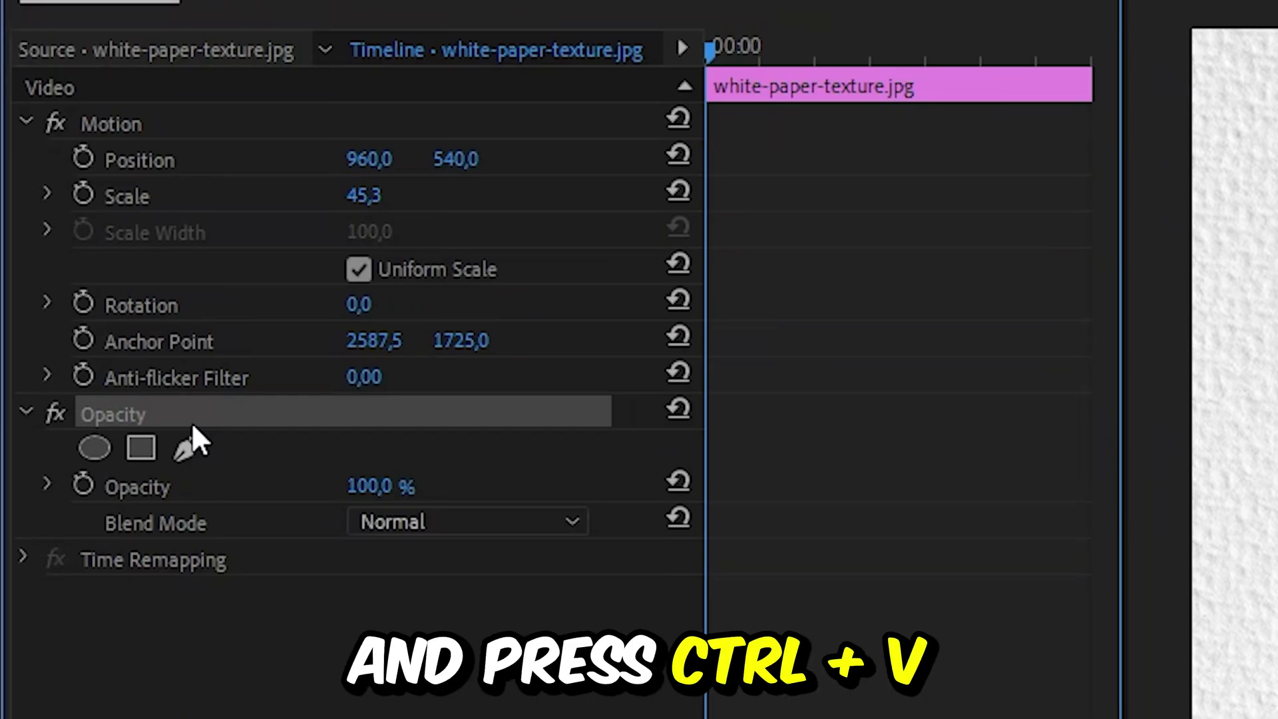
pyautogui.hotkey('ctrl', 'v')
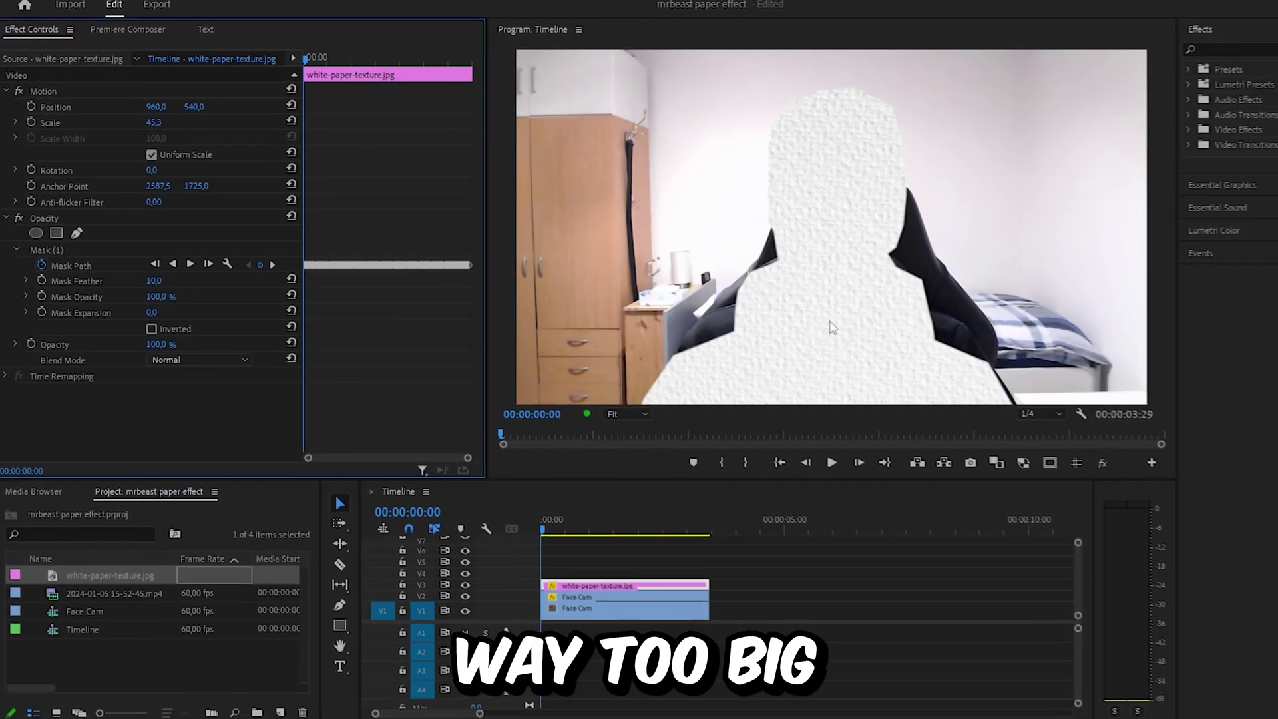
# Using a temporary 25% opacity, fit the paper to the person with non-uniform scale, height 33 and width 39, restore 100% opacity and preview
pyautogui.moveTo(161, 338); pyautogui.dragTo(111, 338)
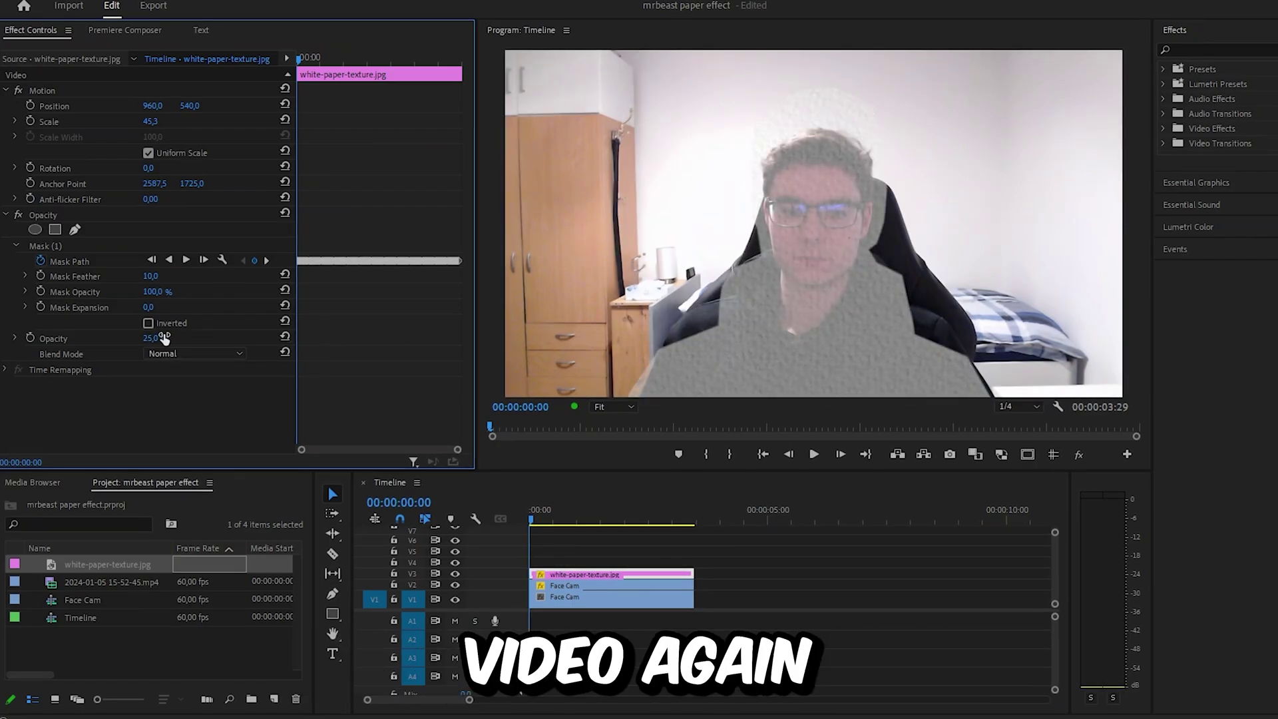
pyautogui.click(148, 152)
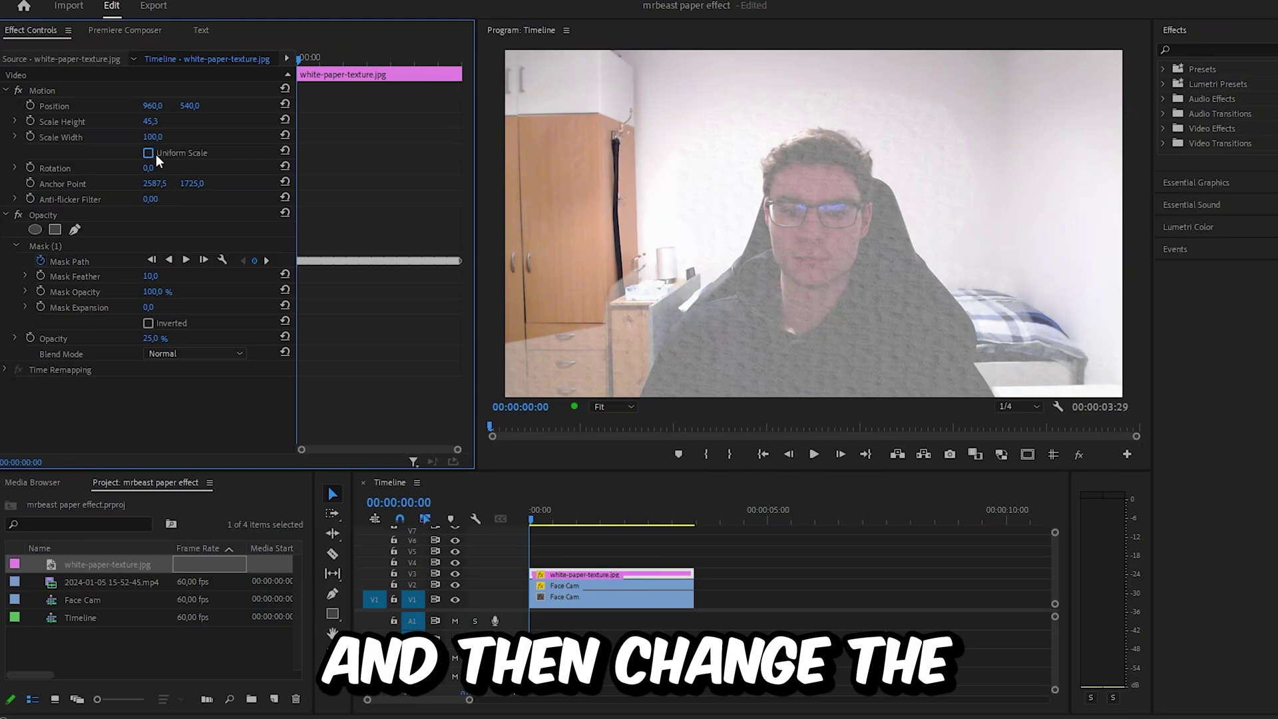
pyautogui.moveTo(152, 136)
pyautogui.mouseDown()
pyautogui.moveTo(112, 136)
pyautogui.moveTo(145, 123)
pyautogui.mouseUp()
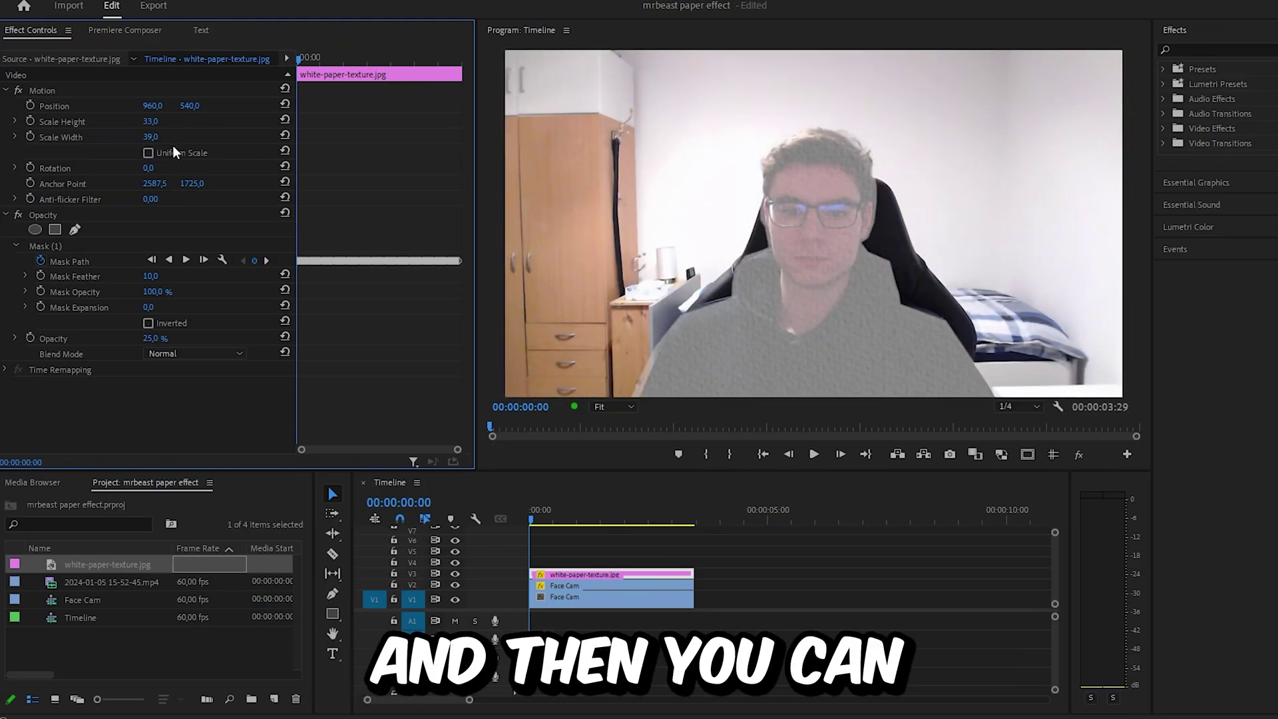
pyautogui.moveTo(151, 338); pyautogui.dragTo(201, 338)
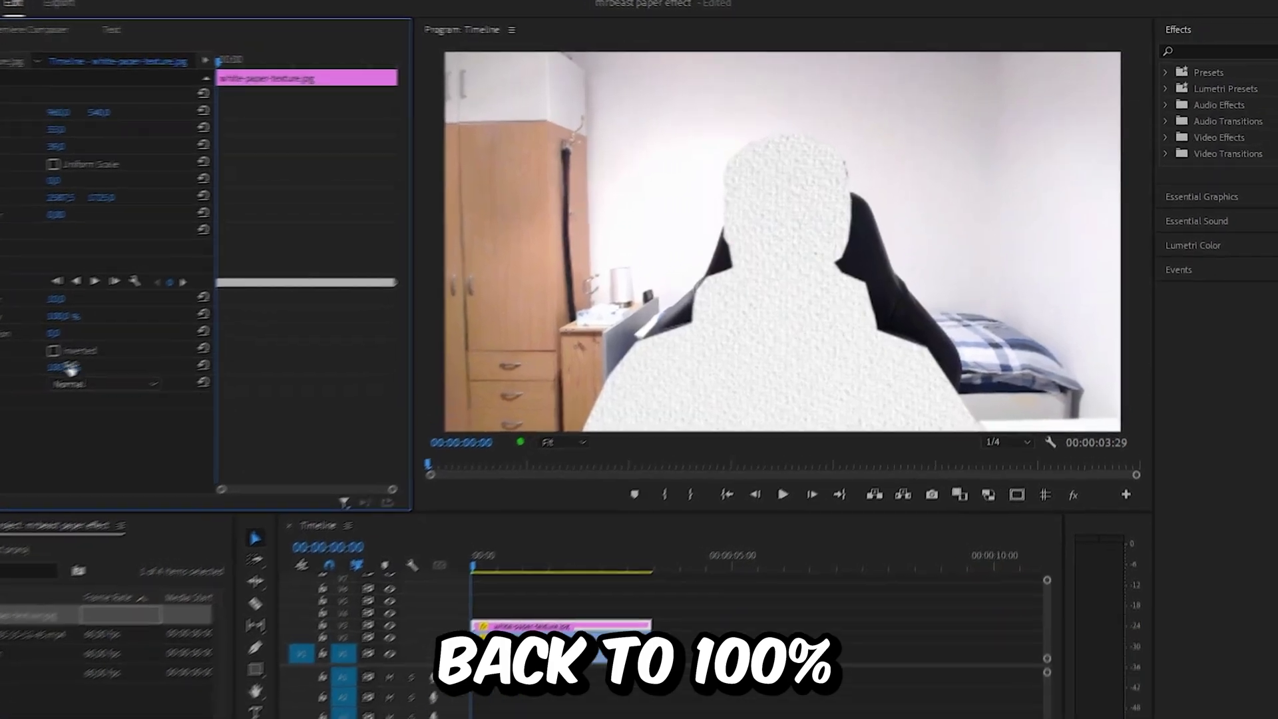
pyautogui.press('space')
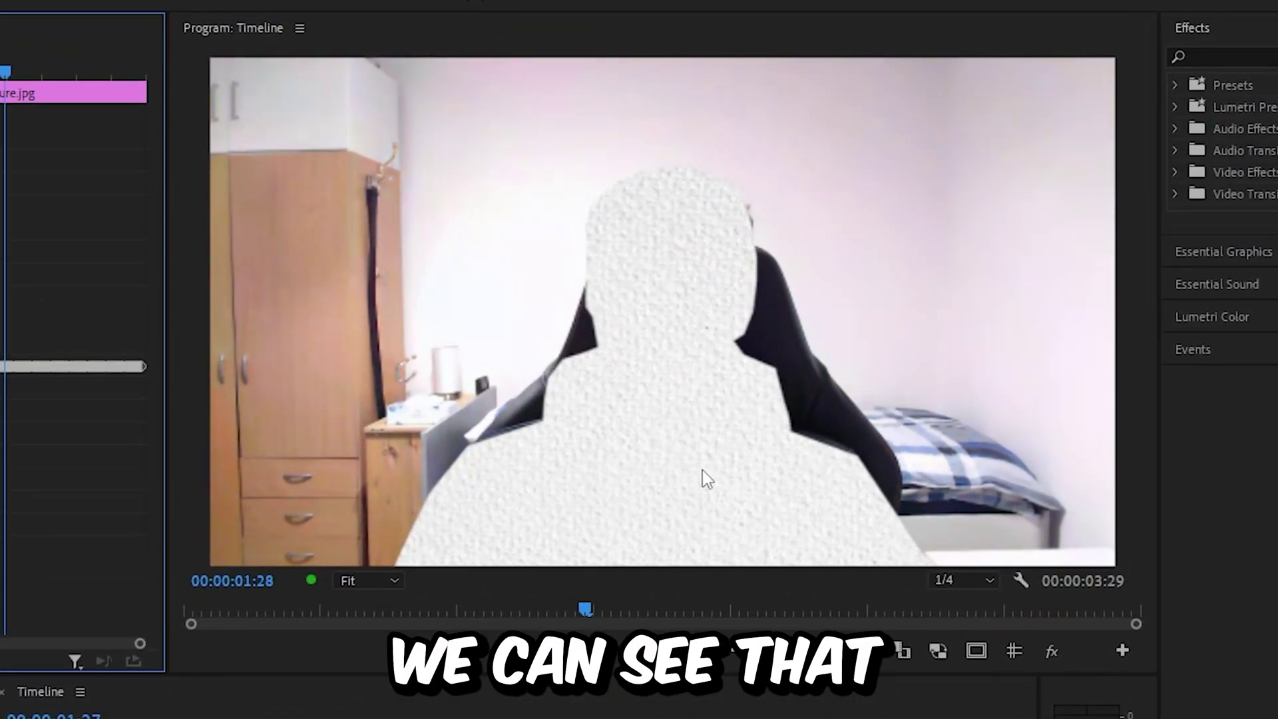
pyautogui.press('space')
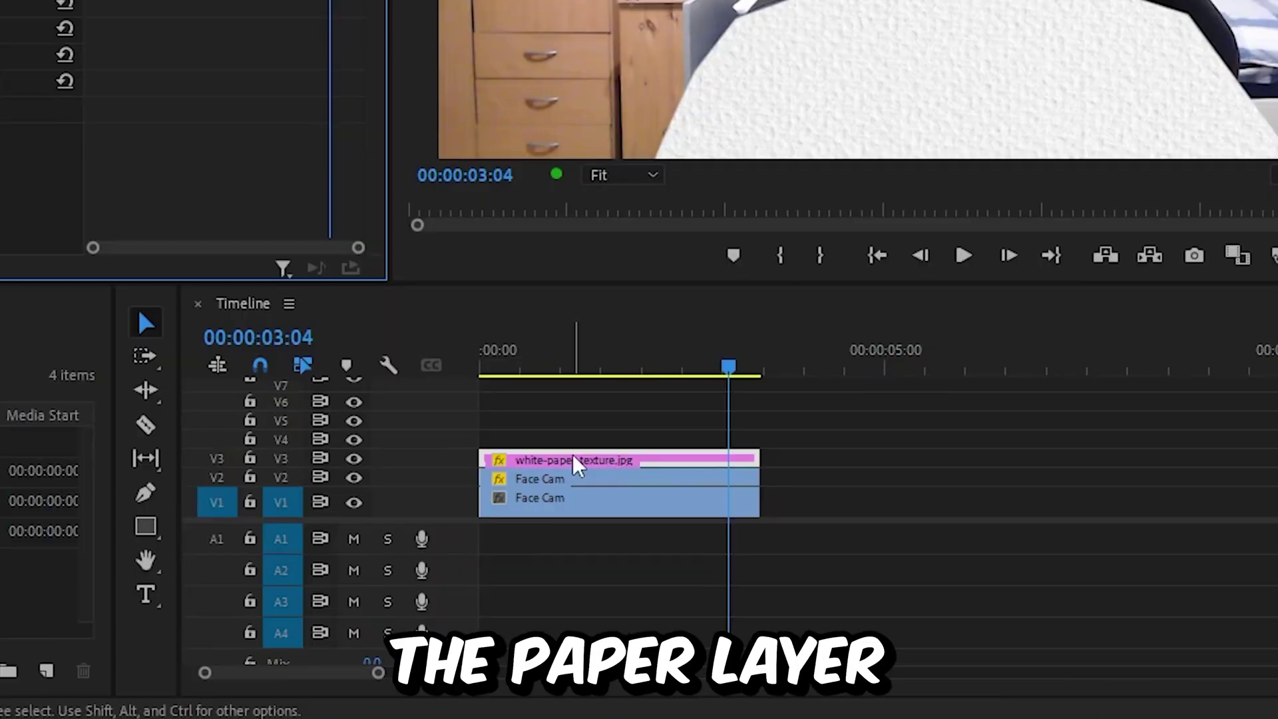
# Nest the white-paper-texture.jpg clip as a sequence named Paper Person
pyautogui.rightClick(574, 462)
pyautogui.click(637, 99)
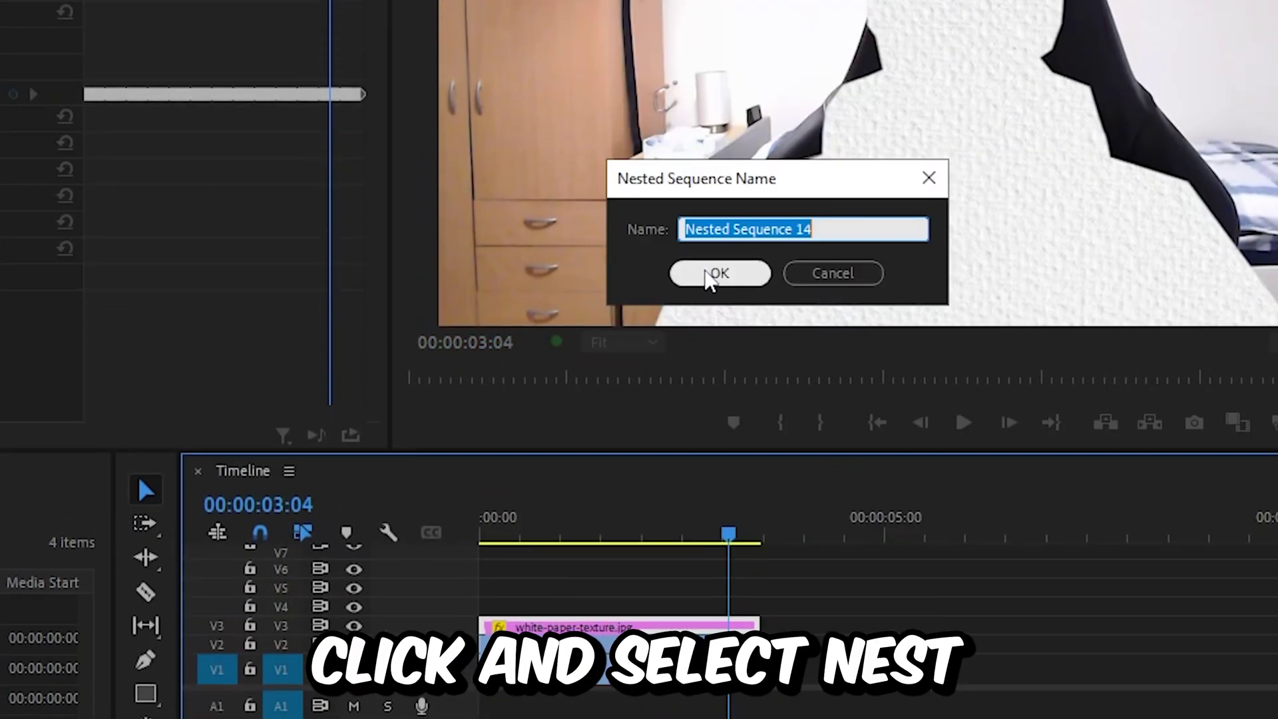
pyautogui.write('Paper Pe')
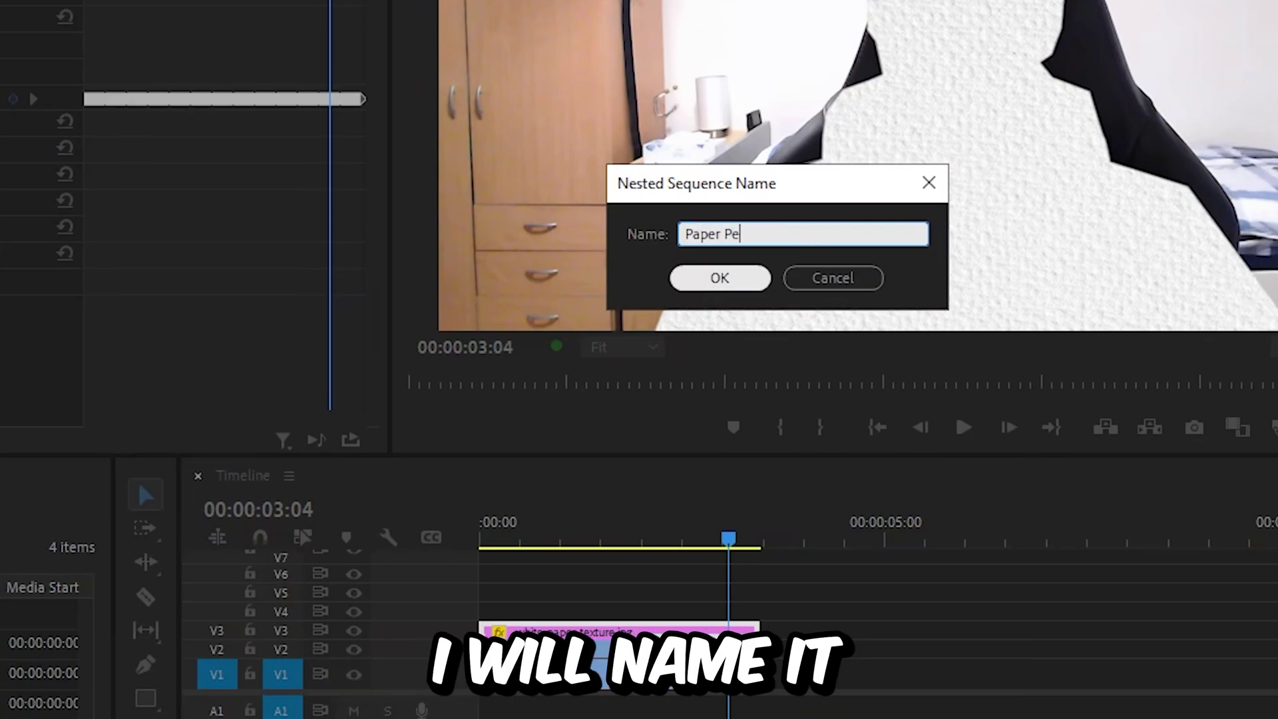
pyautogui.write('rson')
pyautogui.press('Return')
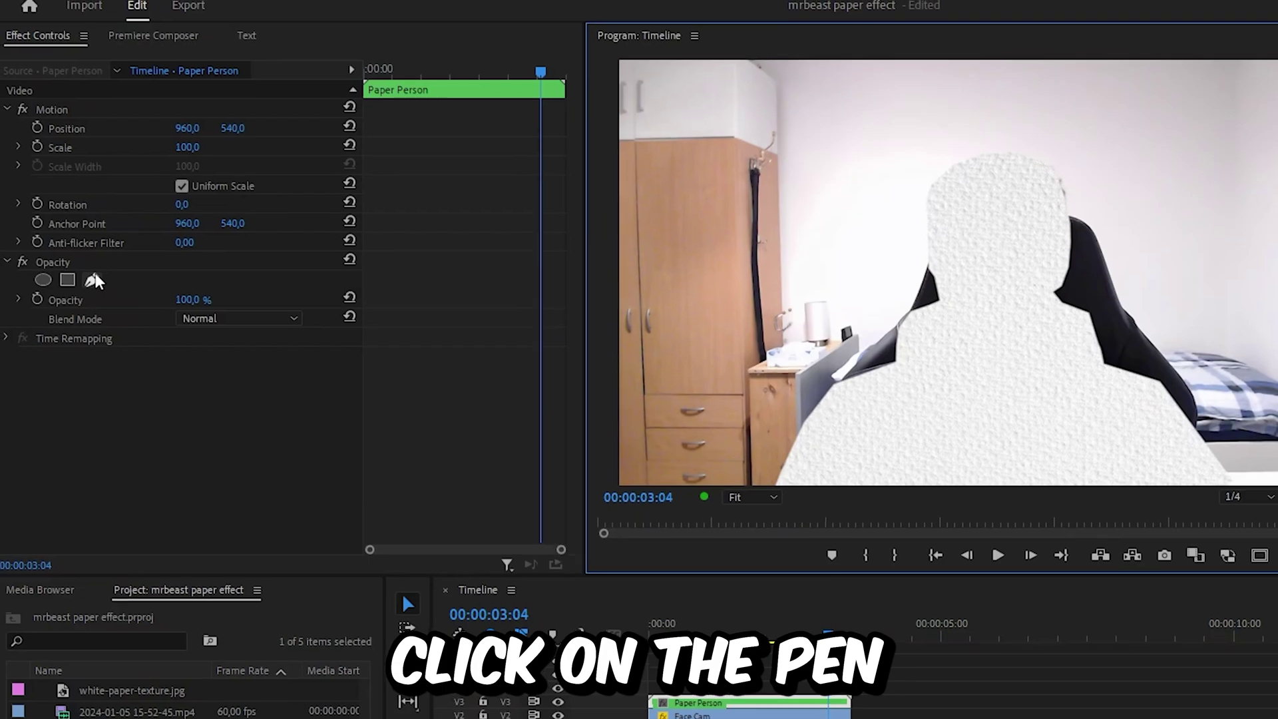
# Draw a closed freeform opacity mask around the head on the Paper Person clip, with its lower edge crossing just above the mouth
pyautogui.click(98, 274)
pyautogui.click(920, 275)
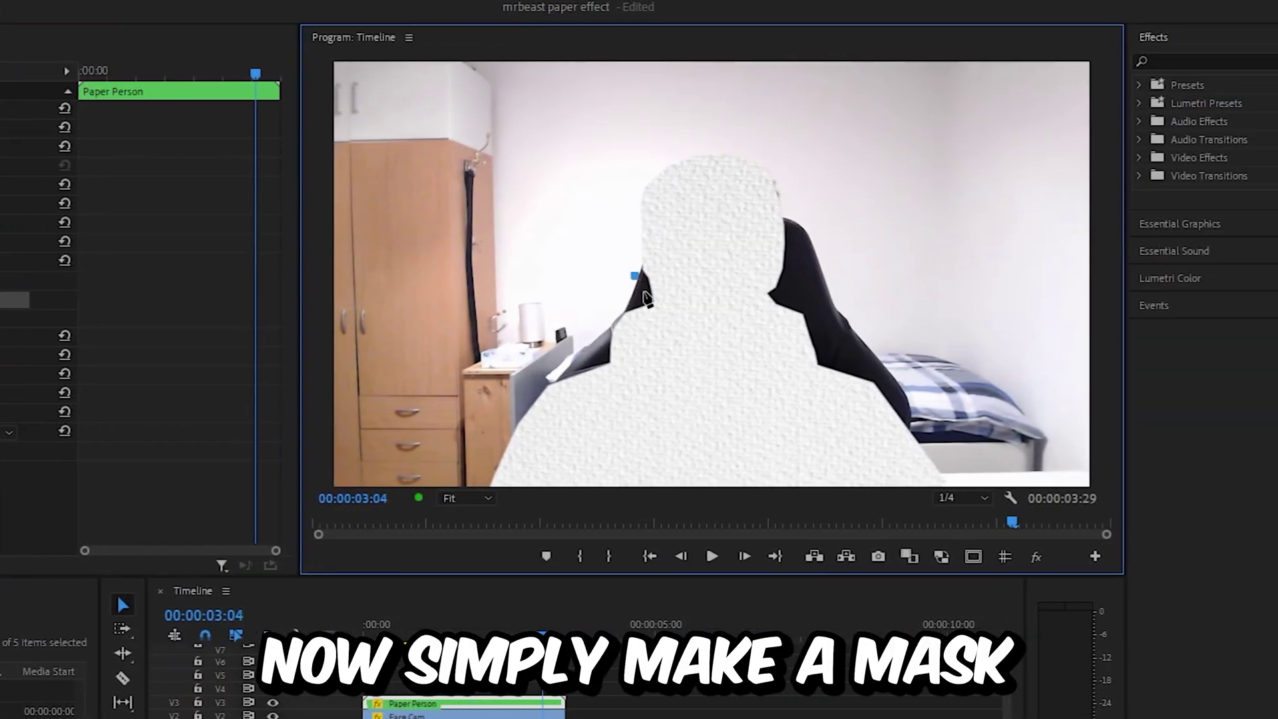
pyautogui.click(659, 304)
pyautogui.click(820, 295)
pyautogui.click(804, 140)
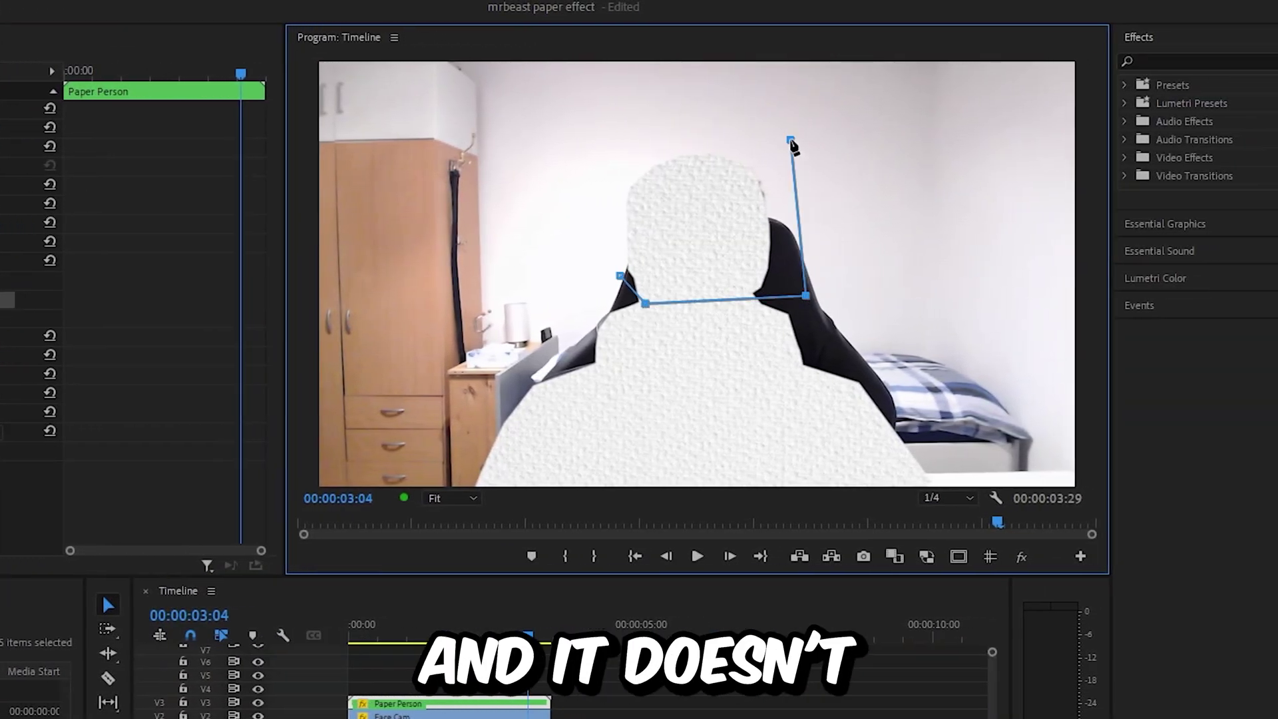
pyautogui.click(622, 122)
pyautogui.click(620, 278)
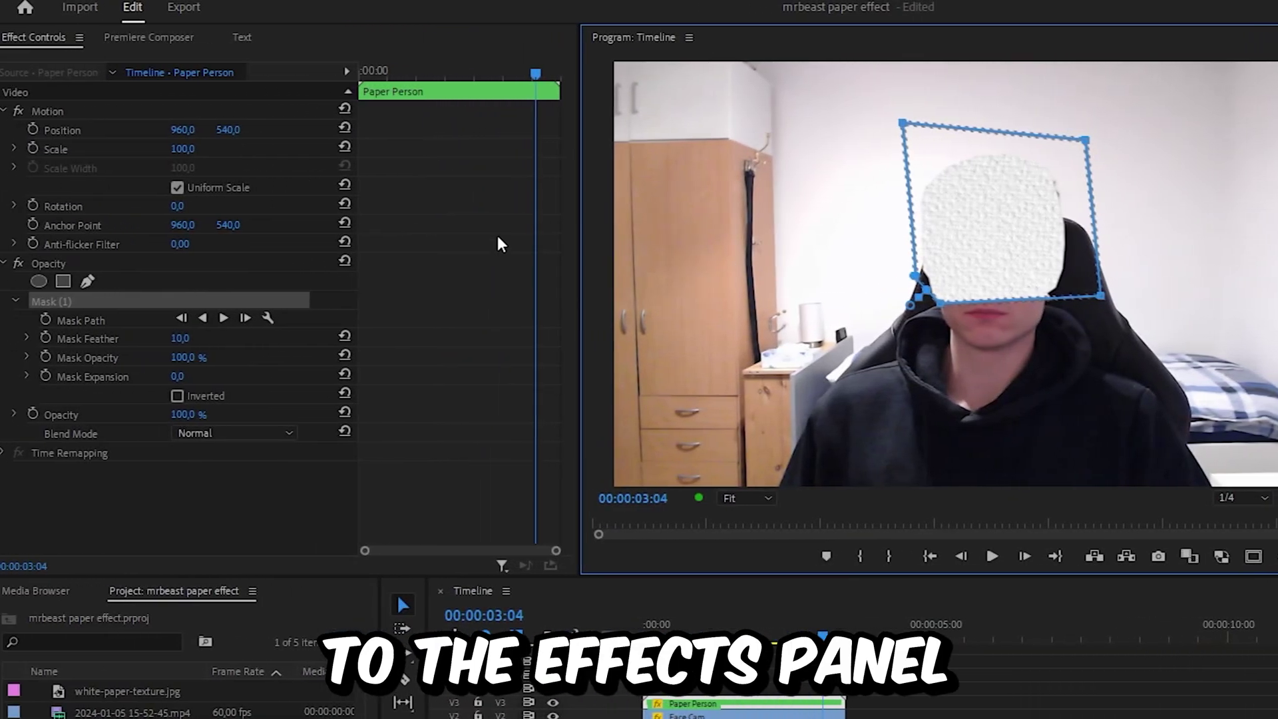
# Animate the Paper Person clip's position from 1148, -130 to 960, 540 with two closely spaced keyframes near the start, and play it back
pyautogui.click(32, 130)
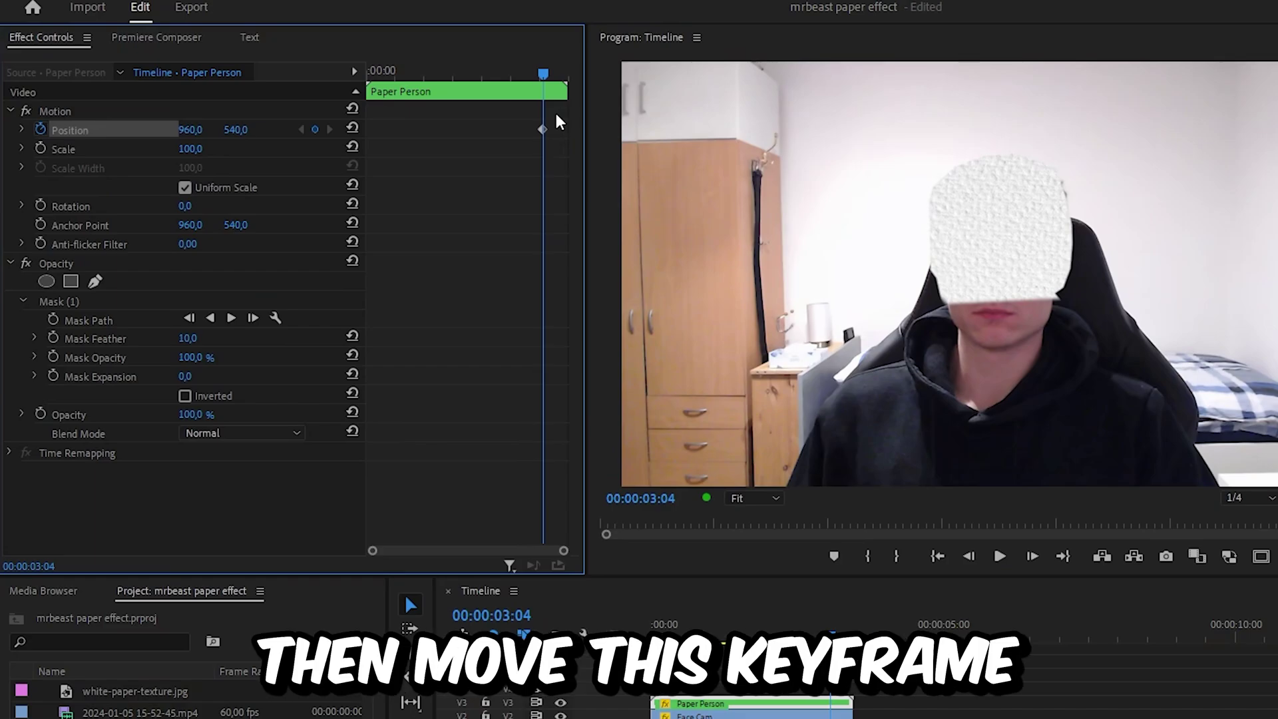
pyautogui.moveTo(542, 129); pyautogui.dragTo(428, 135)
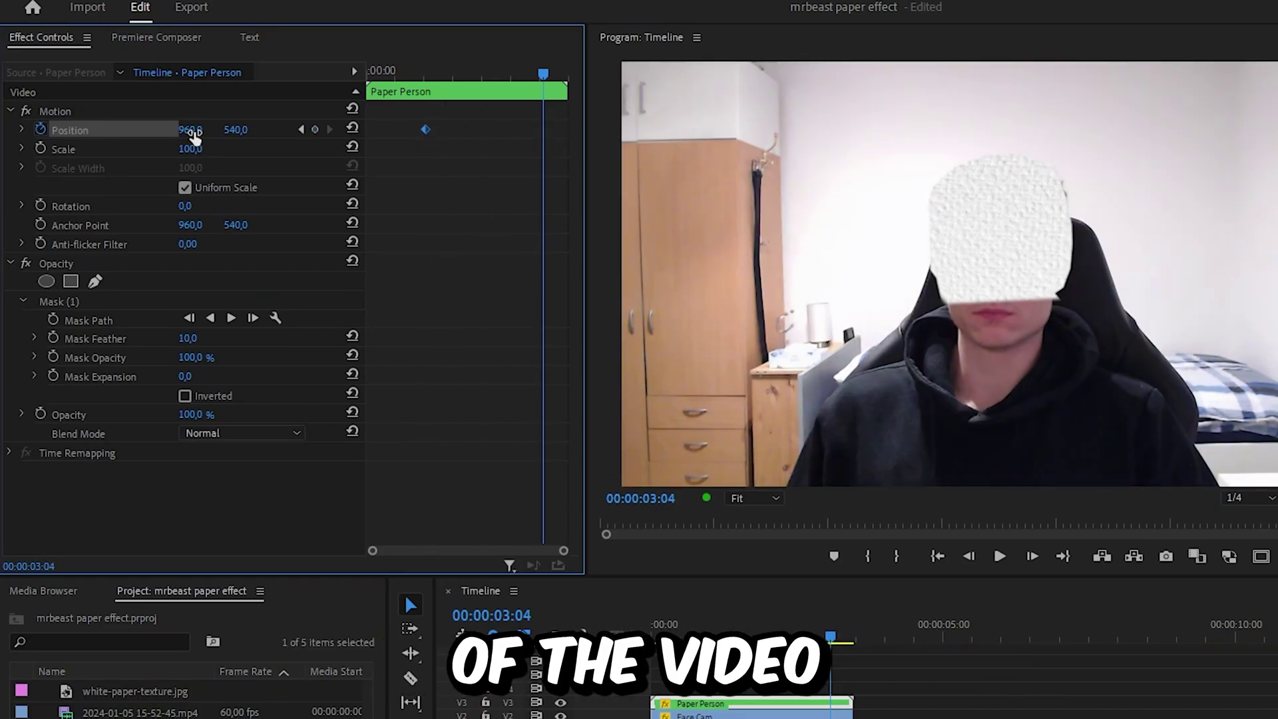
pyautogui.moveTo(191, 129); pyautogui.dragTo(245, 131)
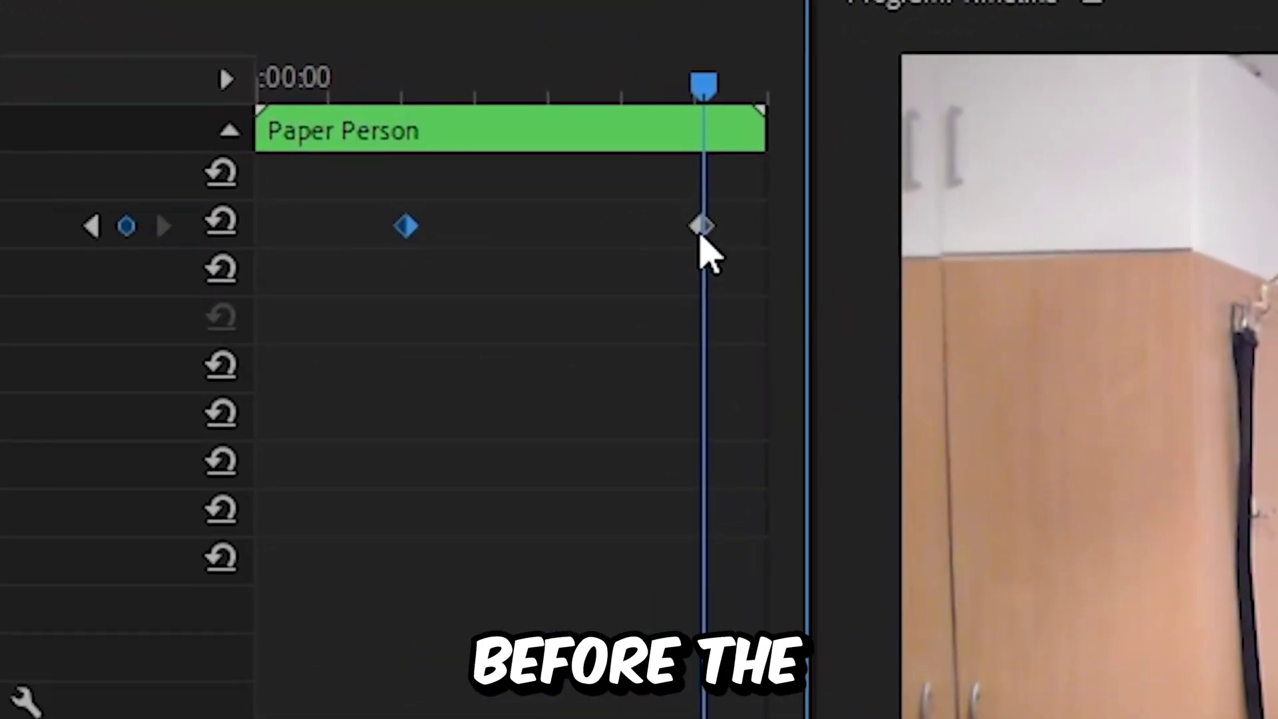
pyautogui.moveTo(700, 235); pyautogui.dragTo(334, 228)
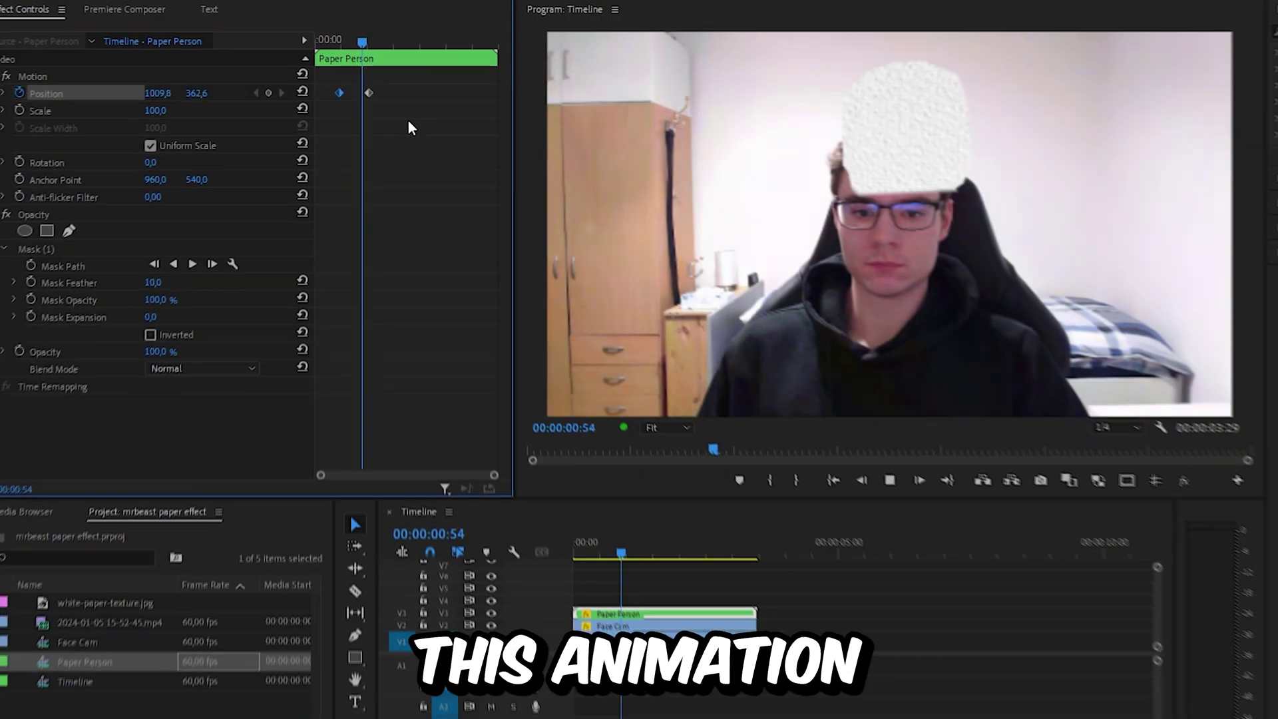
pyautogui.press('space')
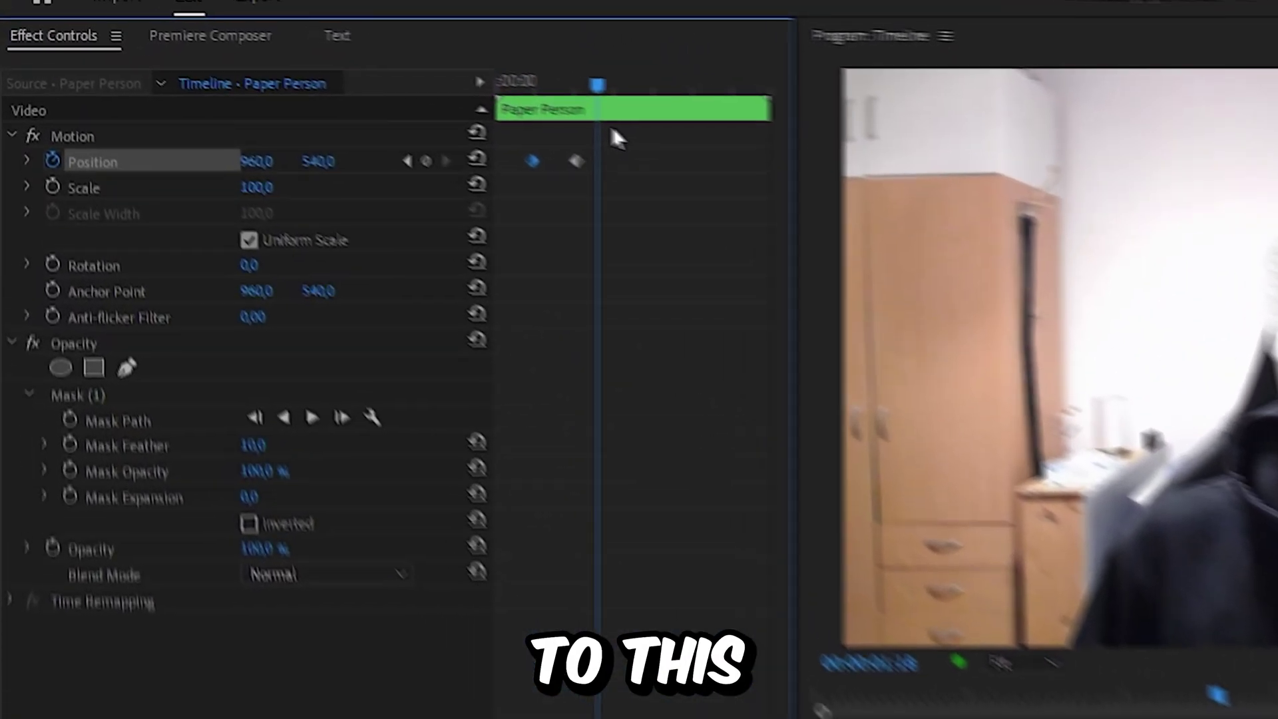
# Animate the Paper Person clip's rotation from 67° at the first position keyframe to 0° at the second
pyautogui.moveTo(381, 40); pyautogui.dragTo(359, 32)
pyautogui.moveTo(681, 105); pyautogui.dragTo(641, 104)
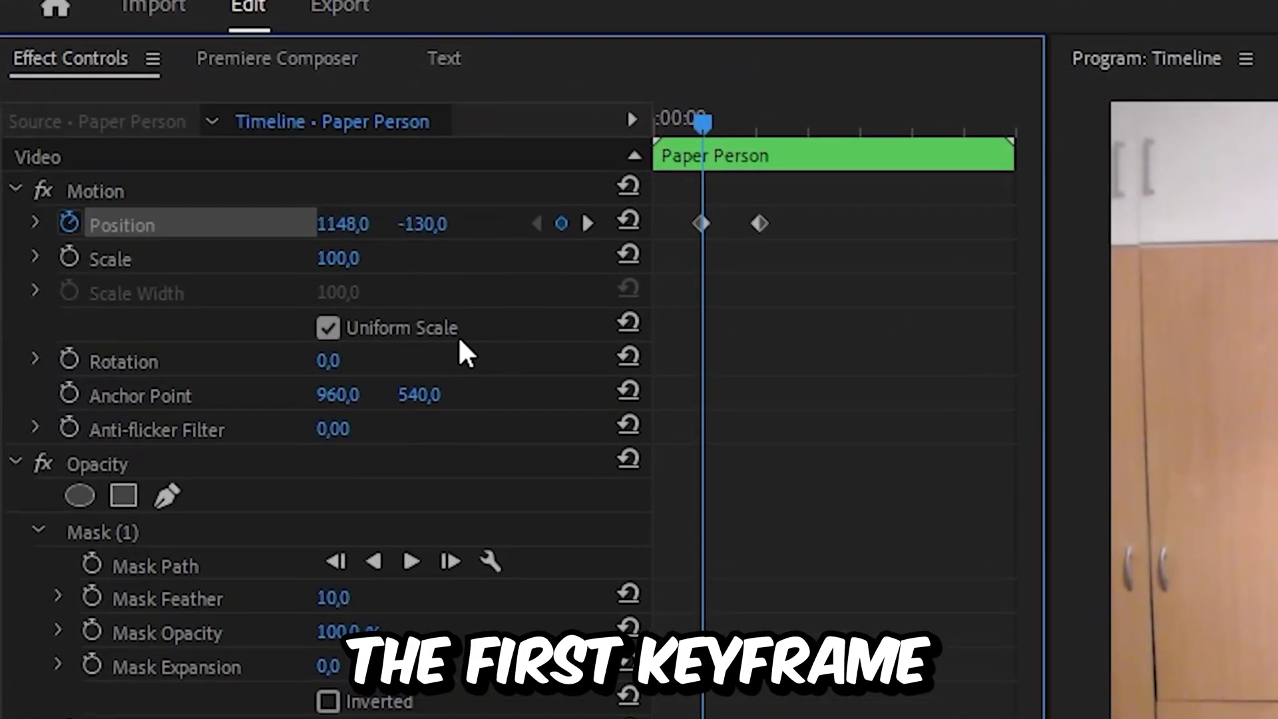
pyautogui.click(70, 356)
pyautogui.moveTo(363, 365); pyautogui.dragTo(391, 360)
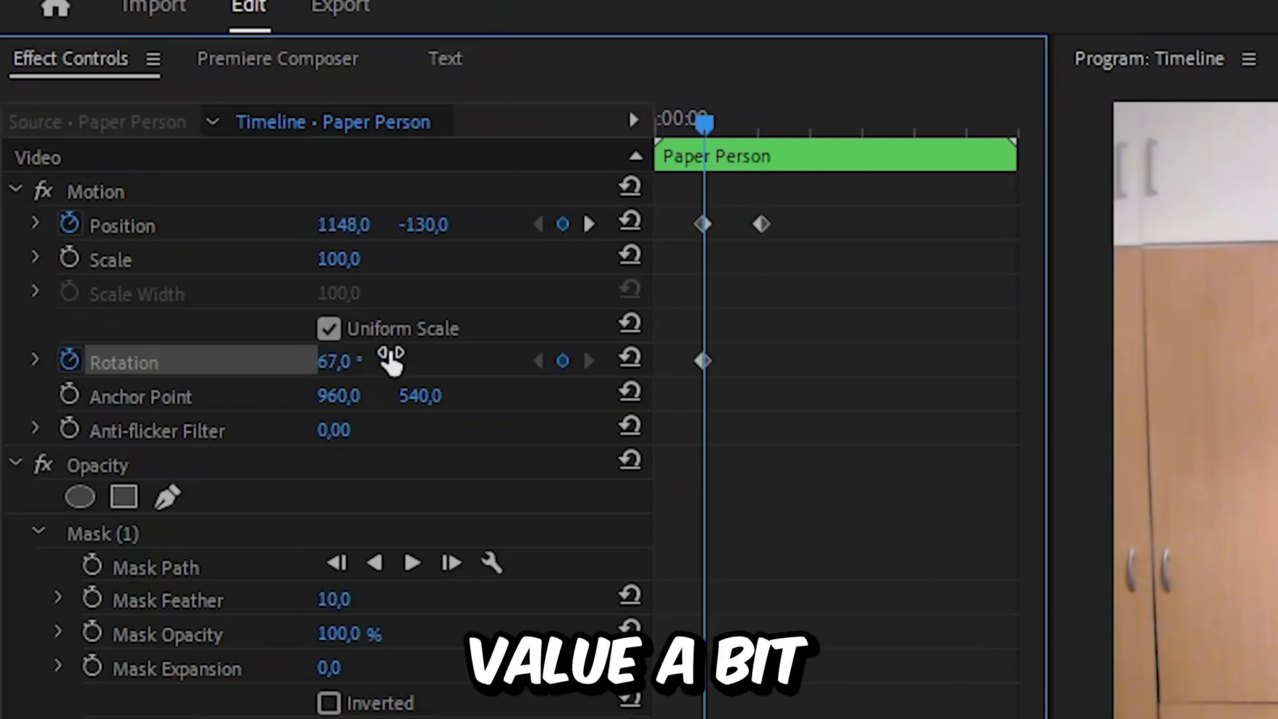
pyautogui.moveTo(766, 123); pyautogui.dragTo(760, 127)
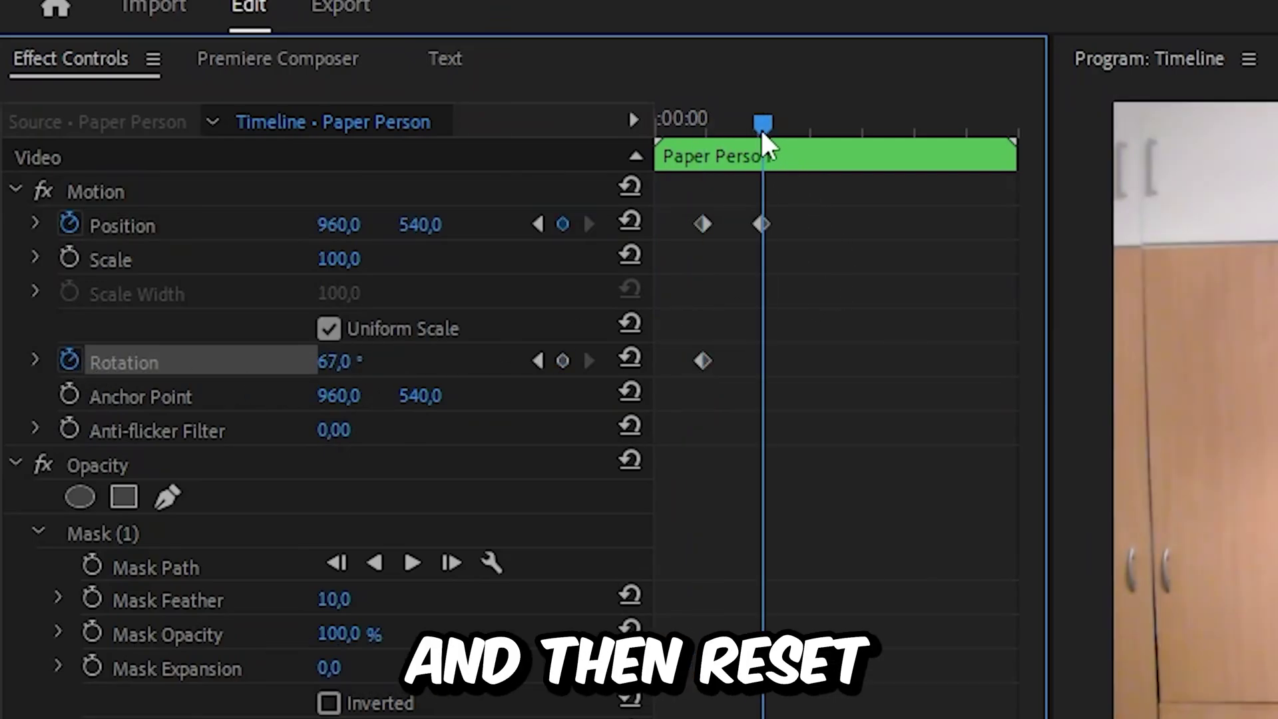
pyautogui.click(630, 356)
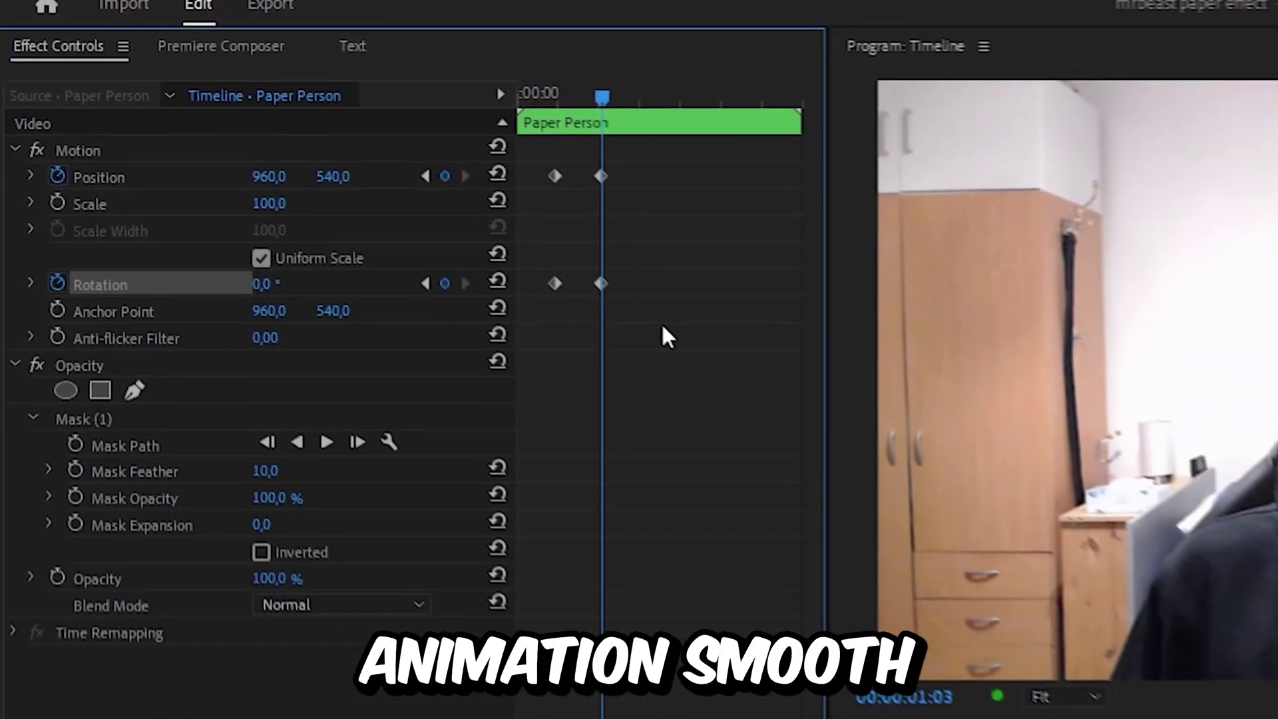
# Apply Ease In and Ease Out temporal interpolation to all position and rotation keyframes of the Paper Person clip
pyautogui.moveTo(660, 327); pyautogui.dragTo(545, 168)
pyautogui.rightClick(506, 159)
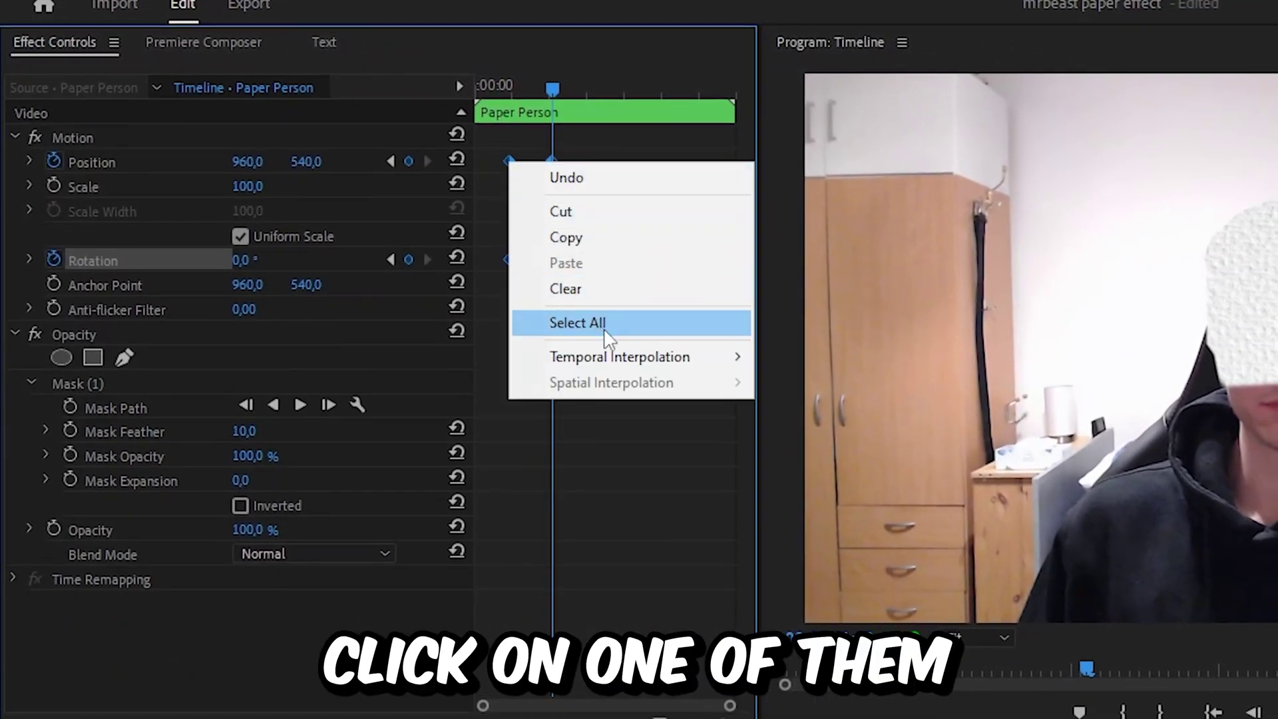
pyautogui.moveTo(652, 347)
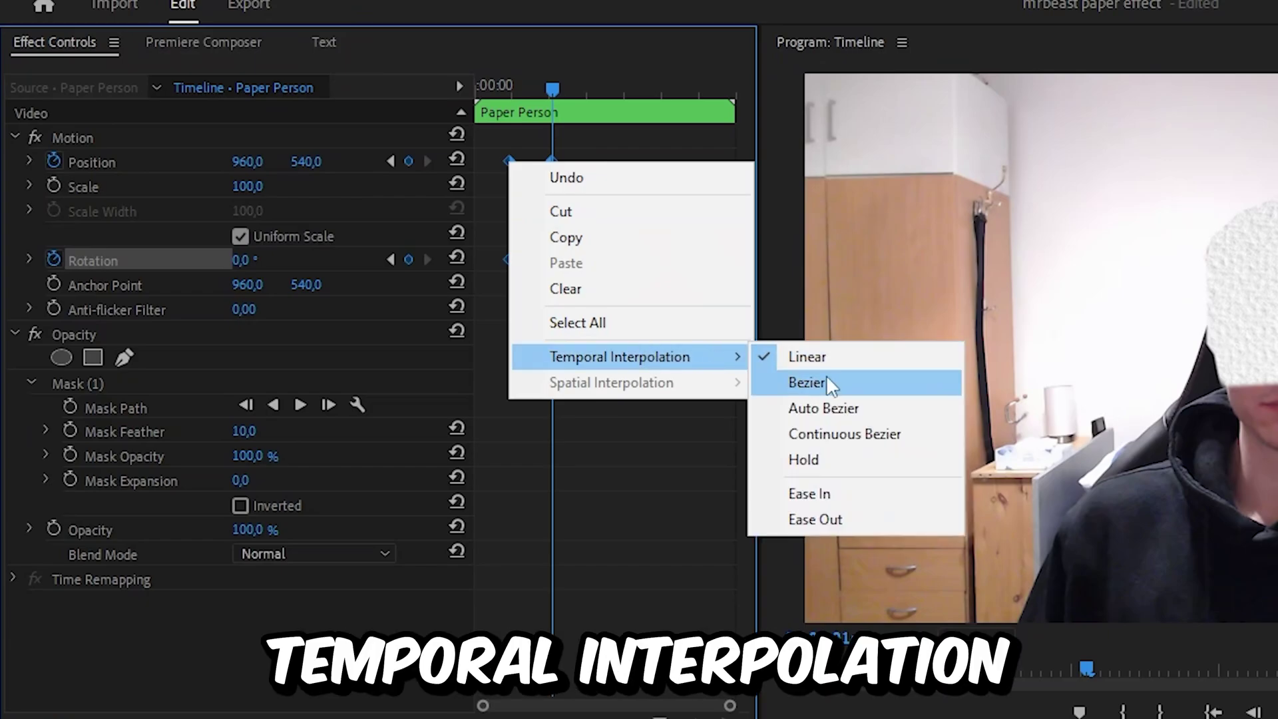
pyautogui.click(853, 491)
pyautogui.rightClick(552, 166)
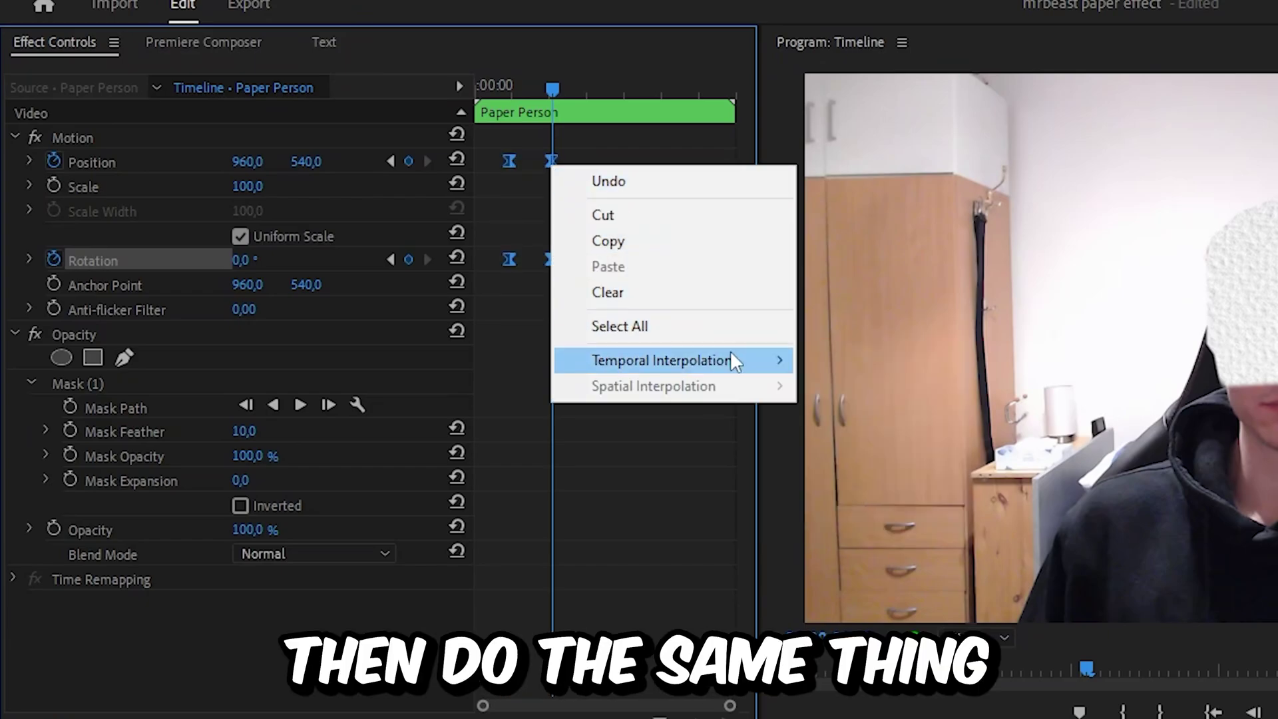
pyautogui.moveTo(728, 353)
pyautogui.click(899, 528)
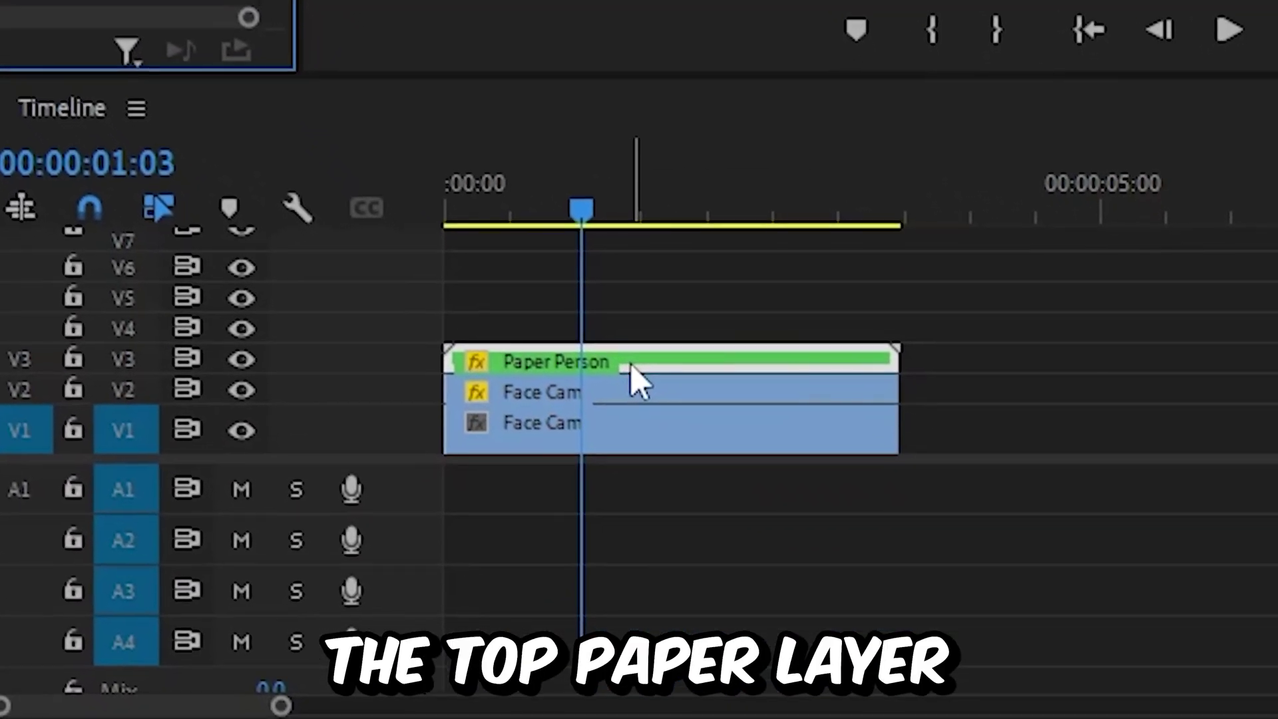
# Duplicate the Paper Person clip onto V4 with its mask inverted for the body, and set the mask feather of both copies to 0
pyautogui.moveTo(631, 365); pyautogui.dragTo(632, 334)
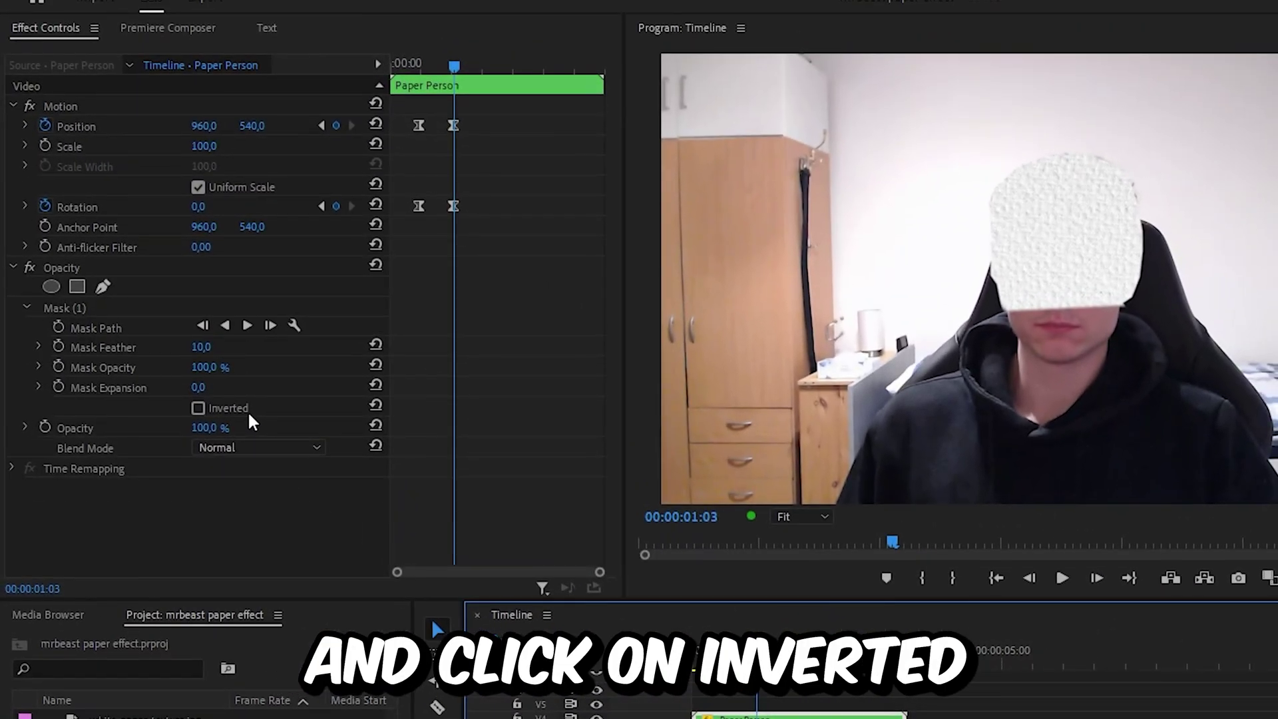
pyautogui.click(198, 408)
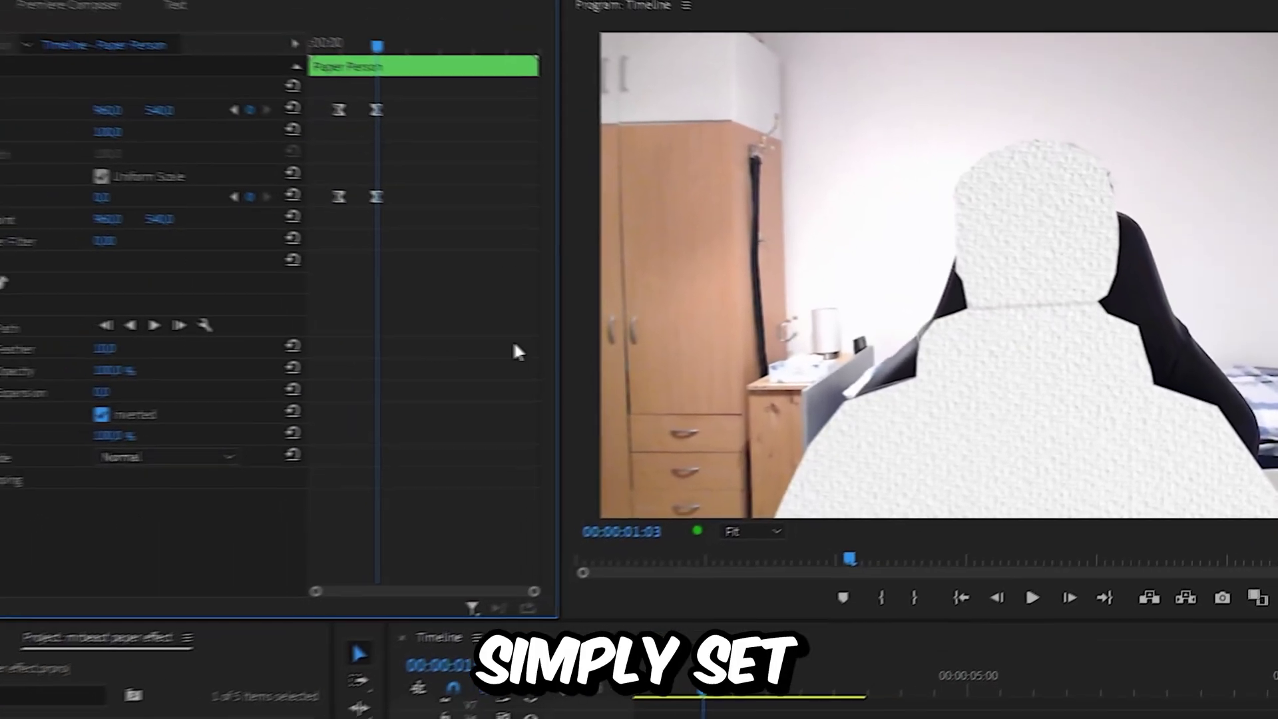
pyautogui.moveTo(112, 350); pyautogui.dragTo(80, 350)
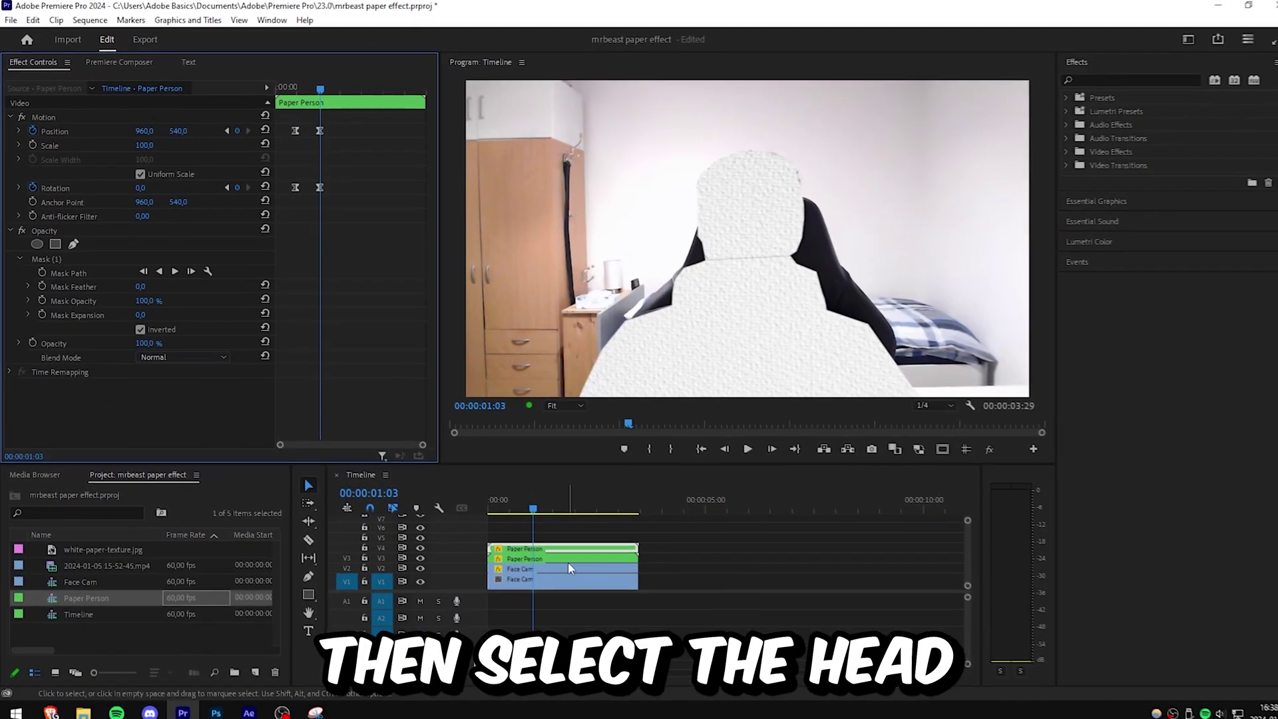
pyautogui.click(560, 551)
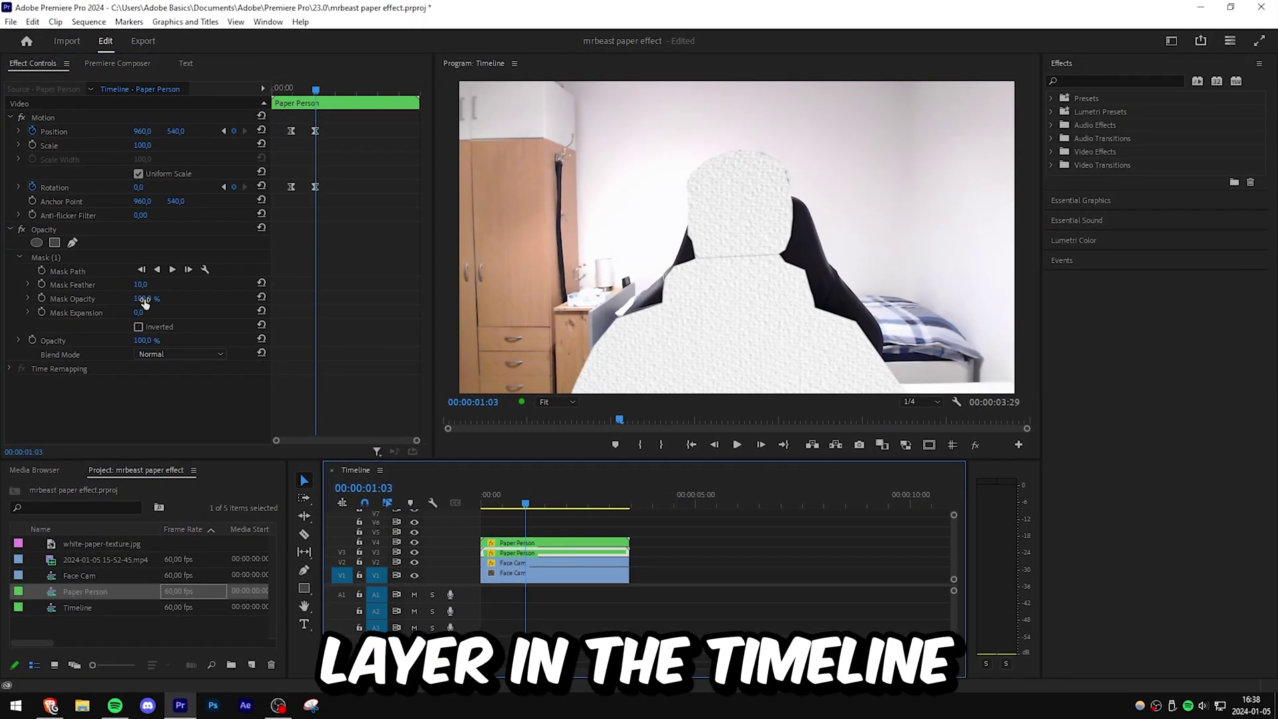
pyautogui.moveTo(147, 285); pyautogui.dragTo(113, 285)
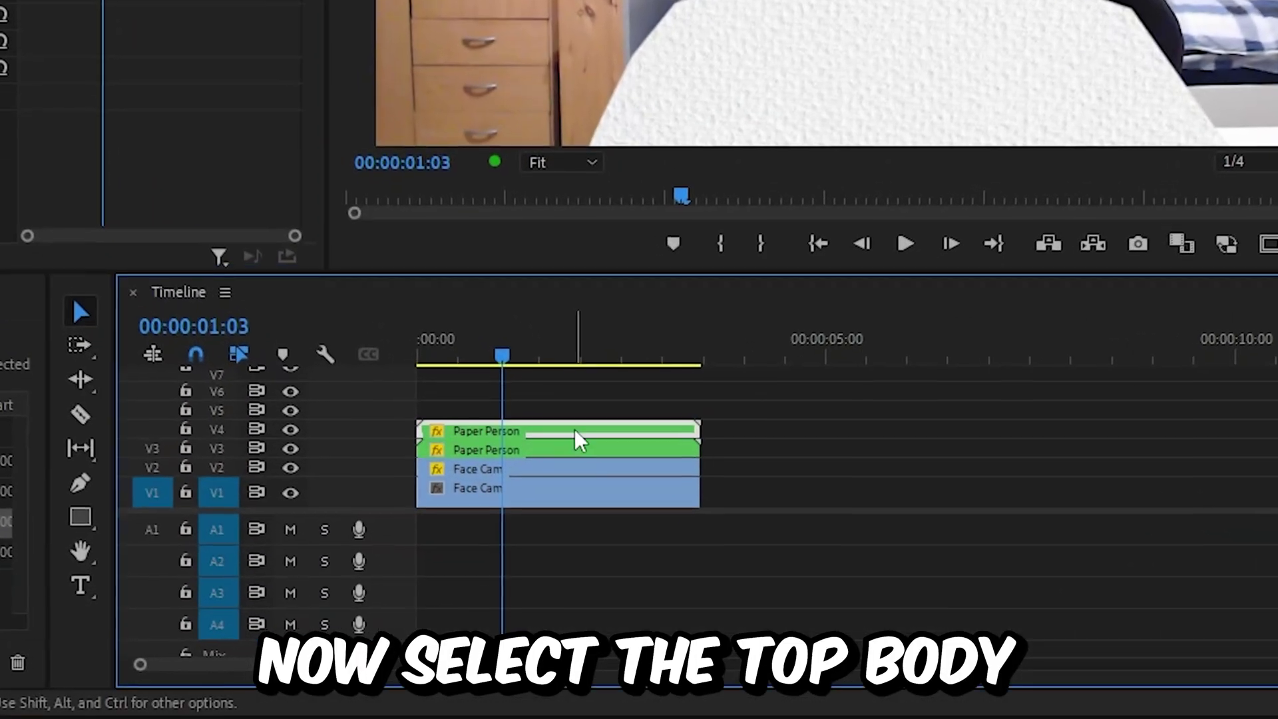
# At the first keyframe of the V4 Paper Person clip, move the body piece below the frame, and play the animation from the start
pyautogui.click(563, 544)
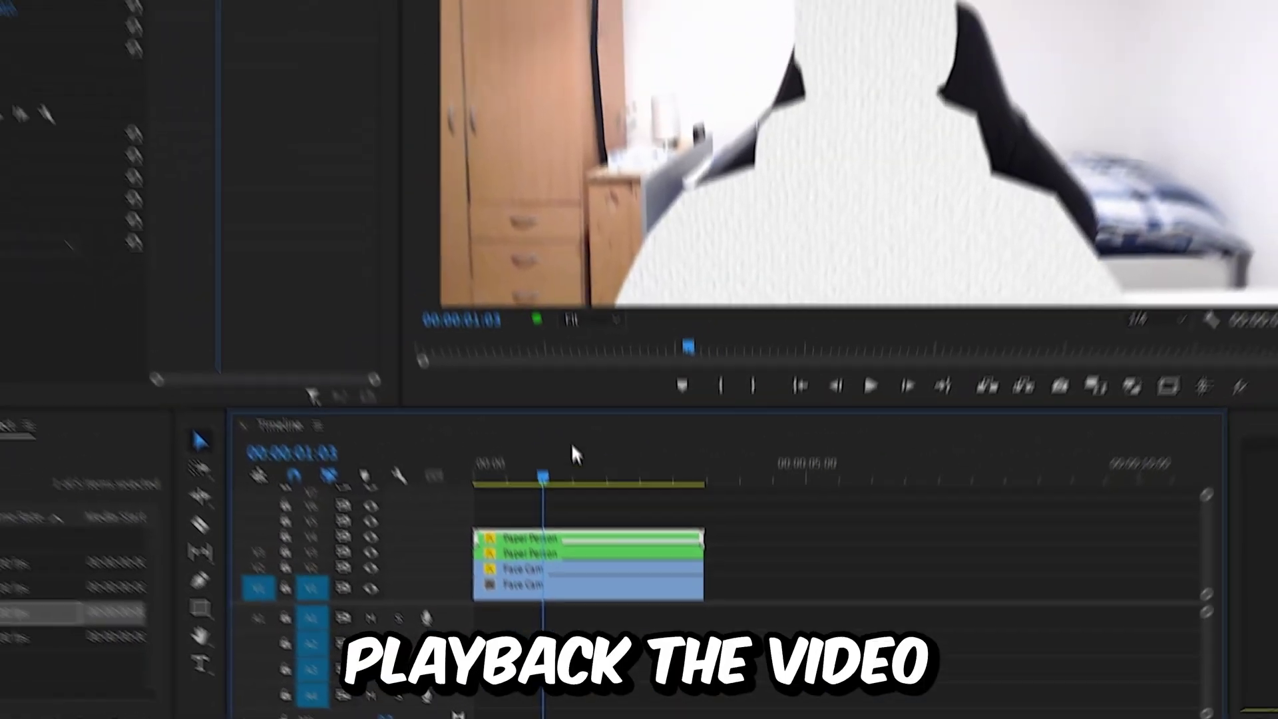
pyautogui.moveTo(243, 12); pyautogui.dragTo(327, 56)
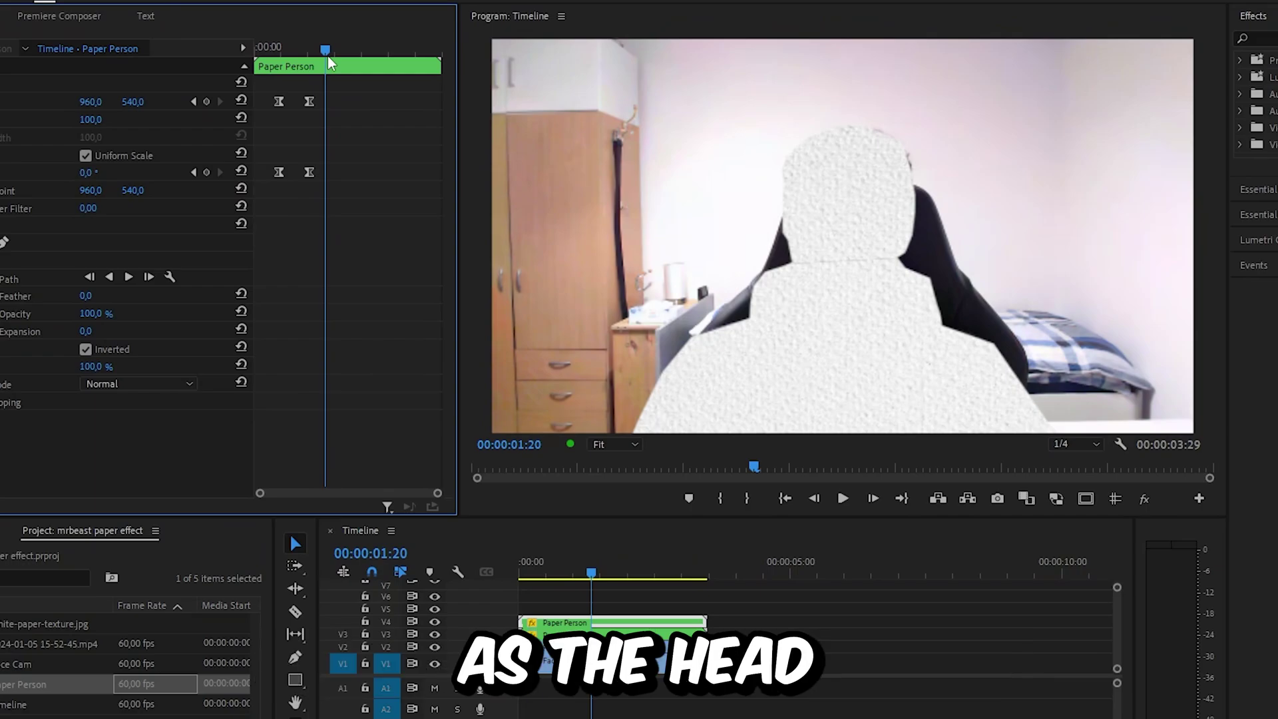
pyautogui.moveTo(327, 56); pyautogui.dragTo(281, 53)
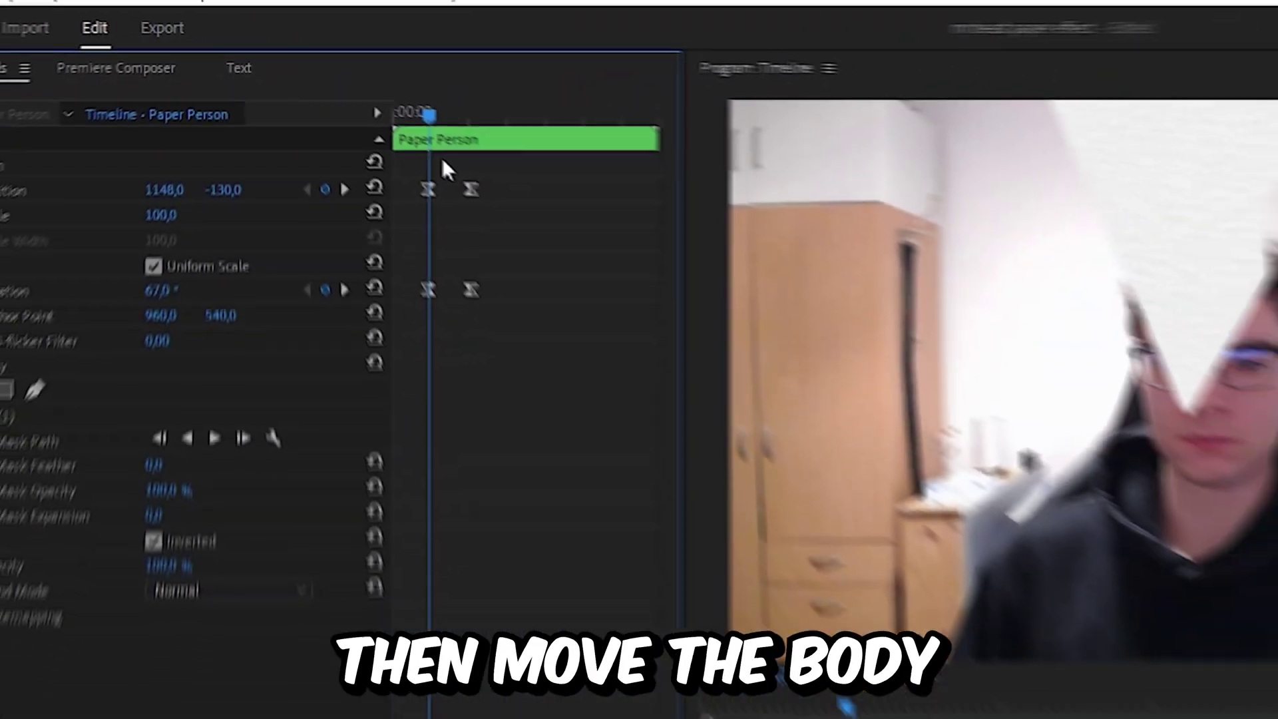
pyautogui.moveTo(208, 324); pyautogui.dragTo(599, 324)
pyautogui.moveTo(228, 151); pyautogui.dragTo(482, 150)
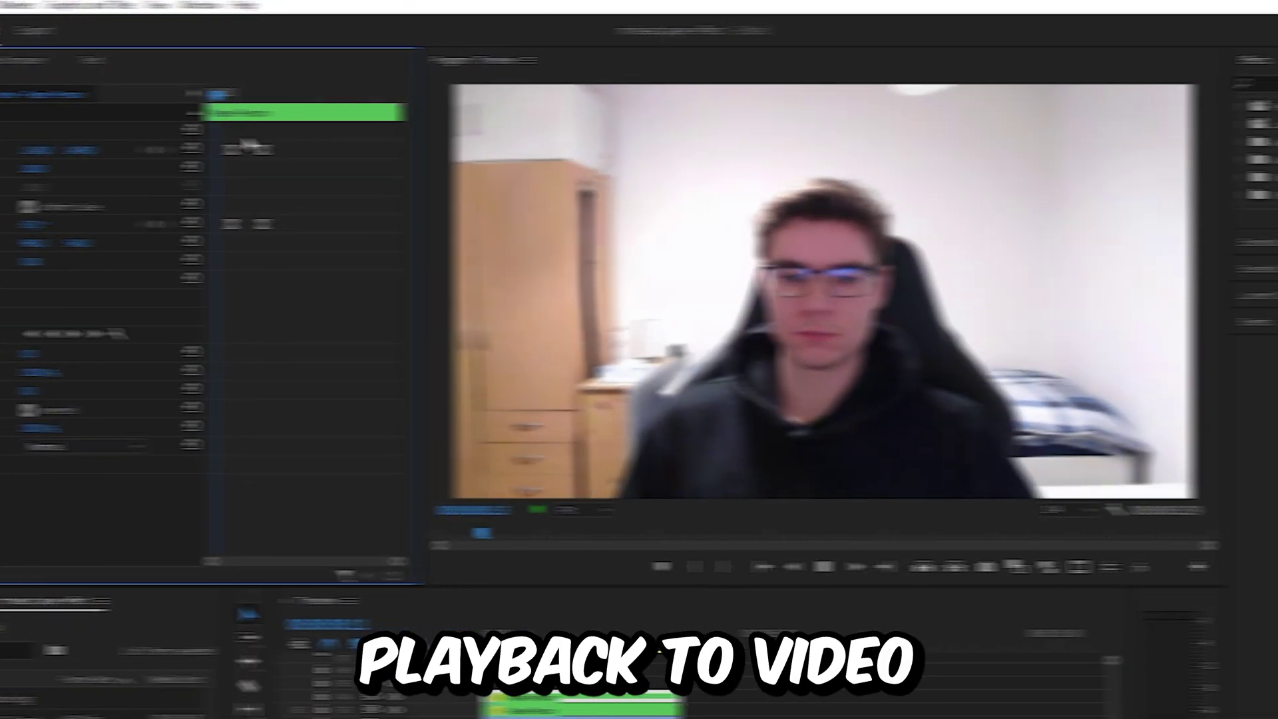
pyautogui.press('space')
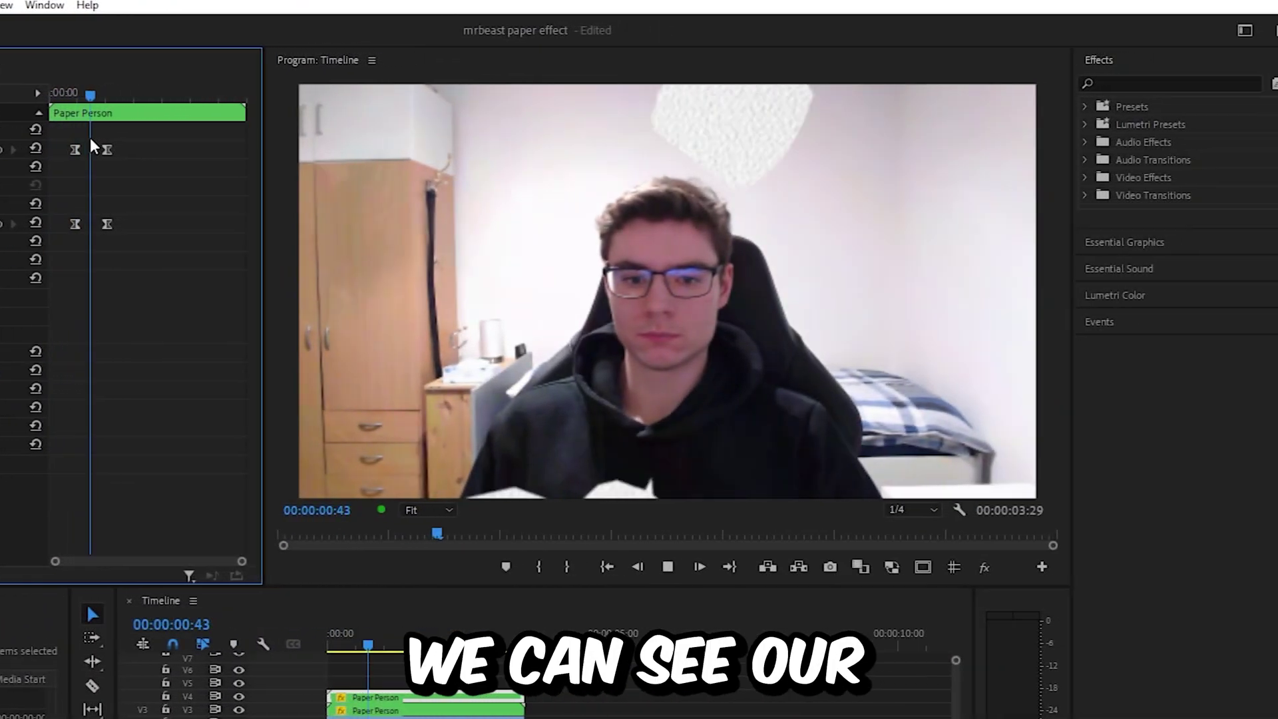
pyautogui.press('space')
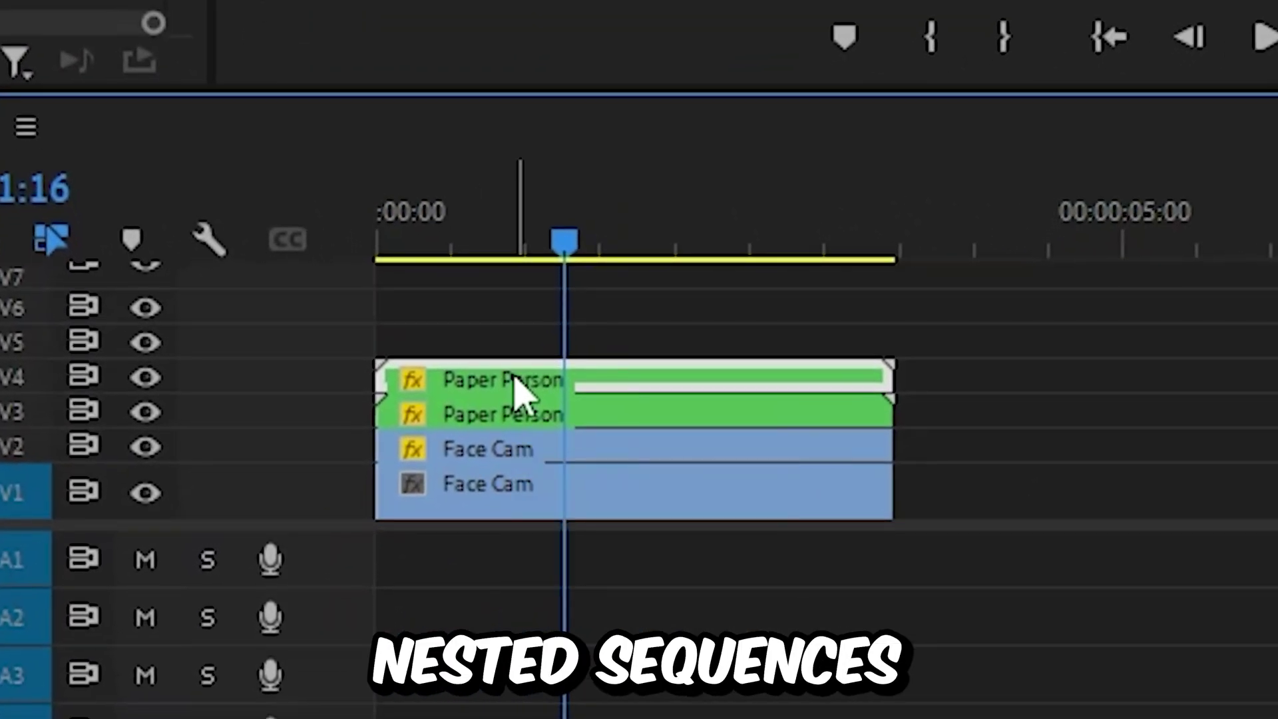
# Open the nested Paper Person sequence and apply the Tint effect to its white-paper-texture.jpg clip
pyautogui.doubleClick(515, 393)
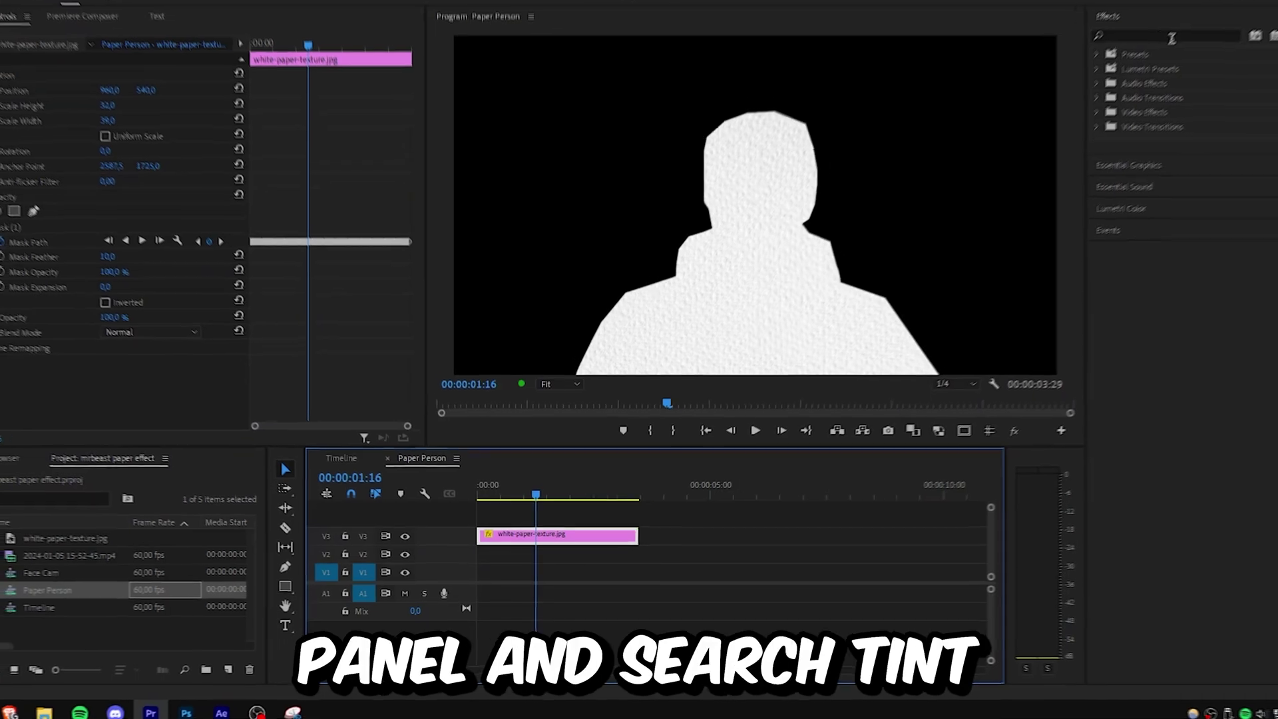
pyautogui.click(1174, 35)
pyautogui.write('tint')
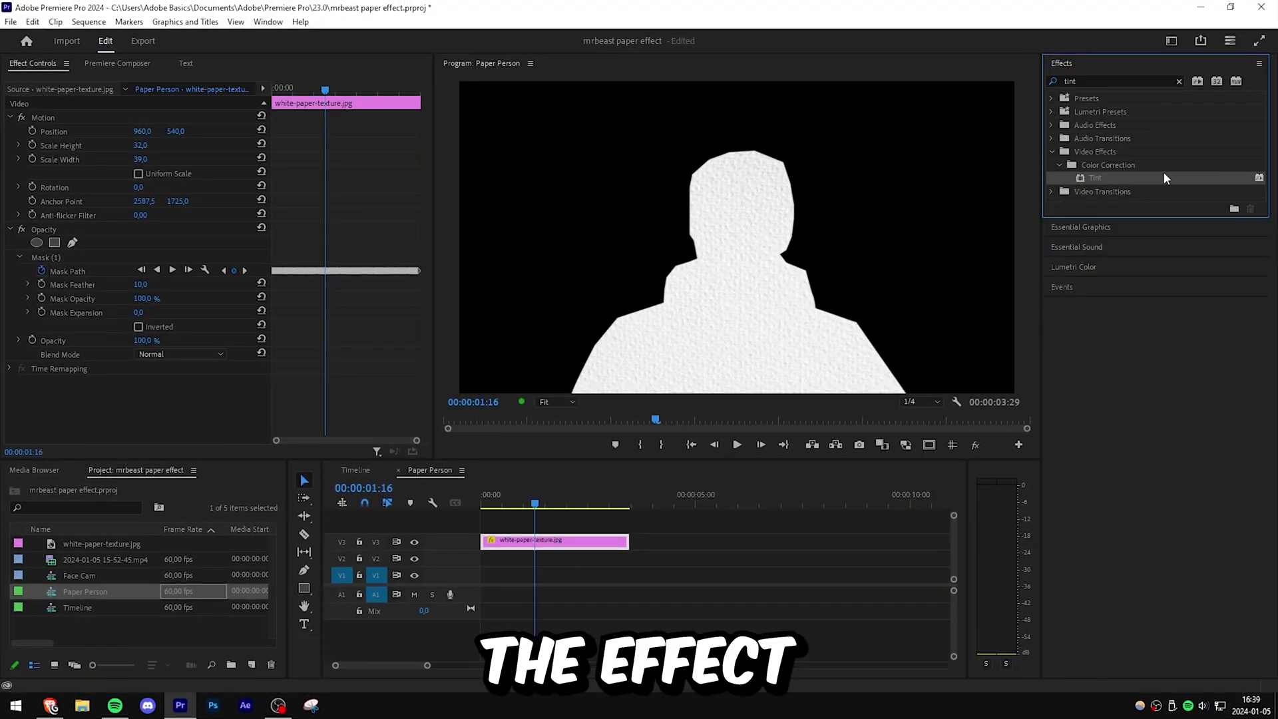
pyautogui.moveTo(551, 543); pyautogui.dragTo(553, 545)
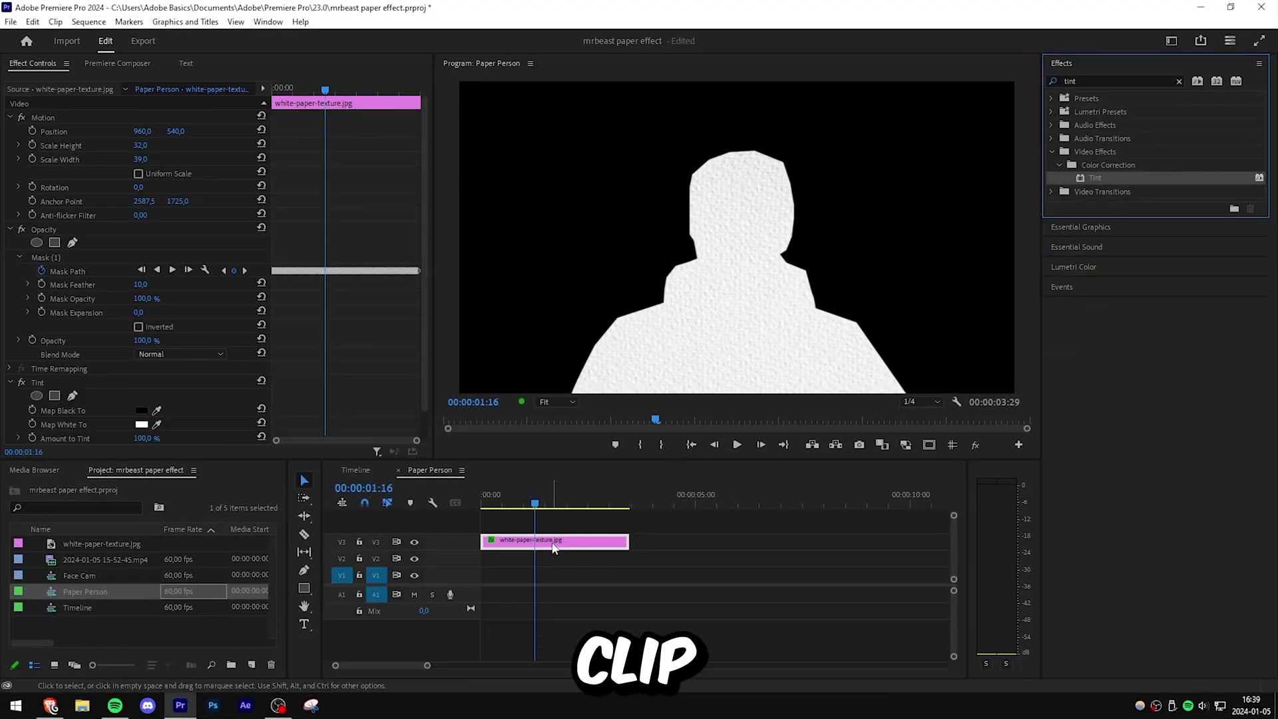
pyautogui.scroll(-1, 202, 340)
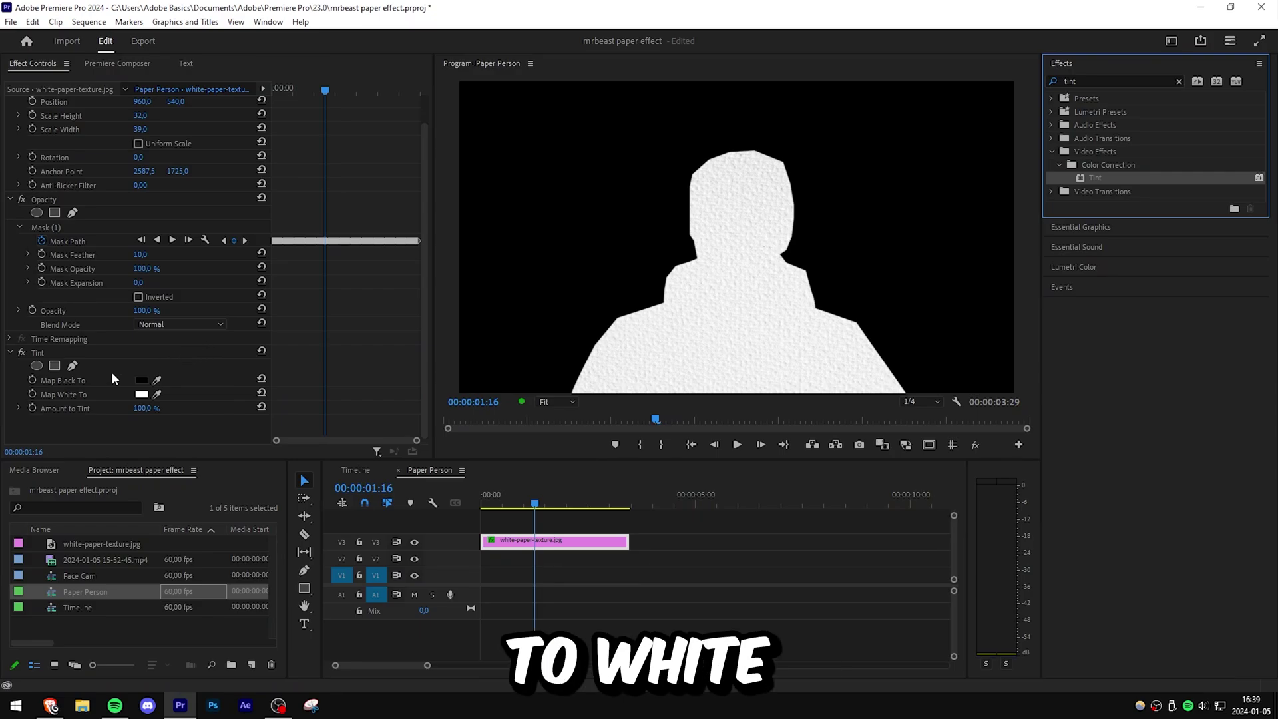
# Set the Tint effect's Map White To color to a light cyan blue, and preview the animation in the original Timeline sequence
pyautogui.click(141, 395)
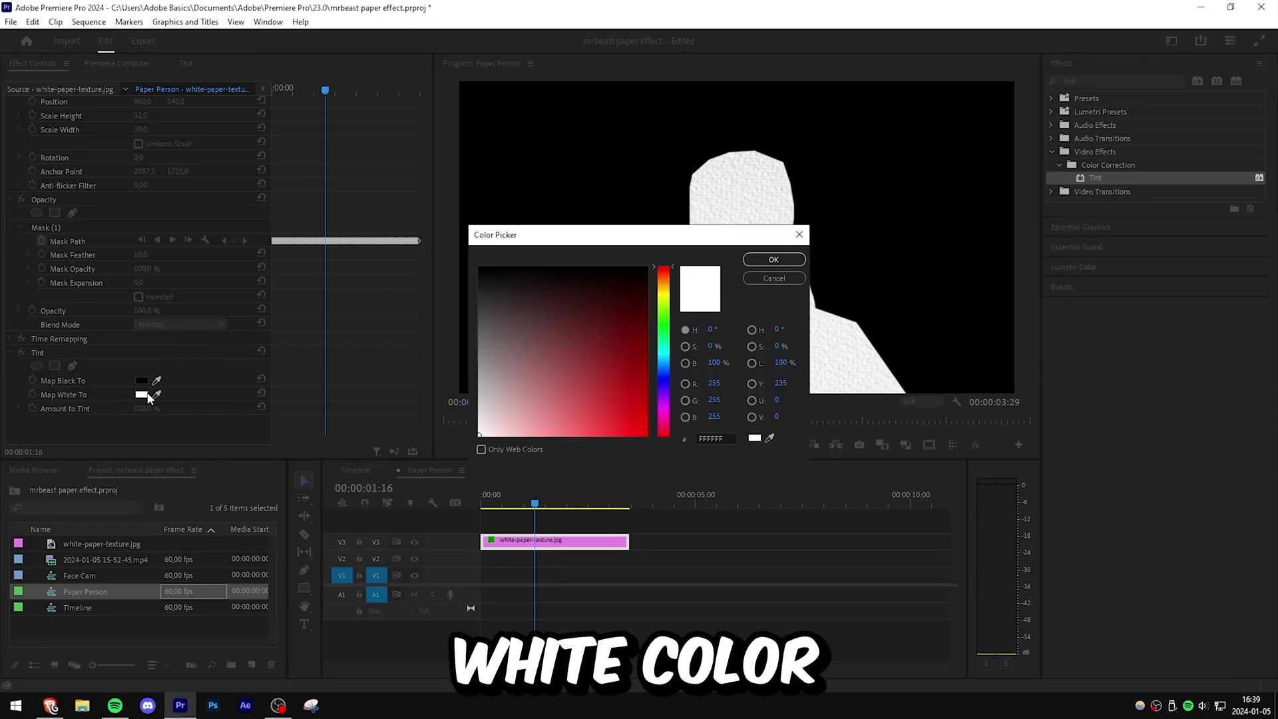
pyautogui.click(663, 357)
pyautogui.click(634, 412)
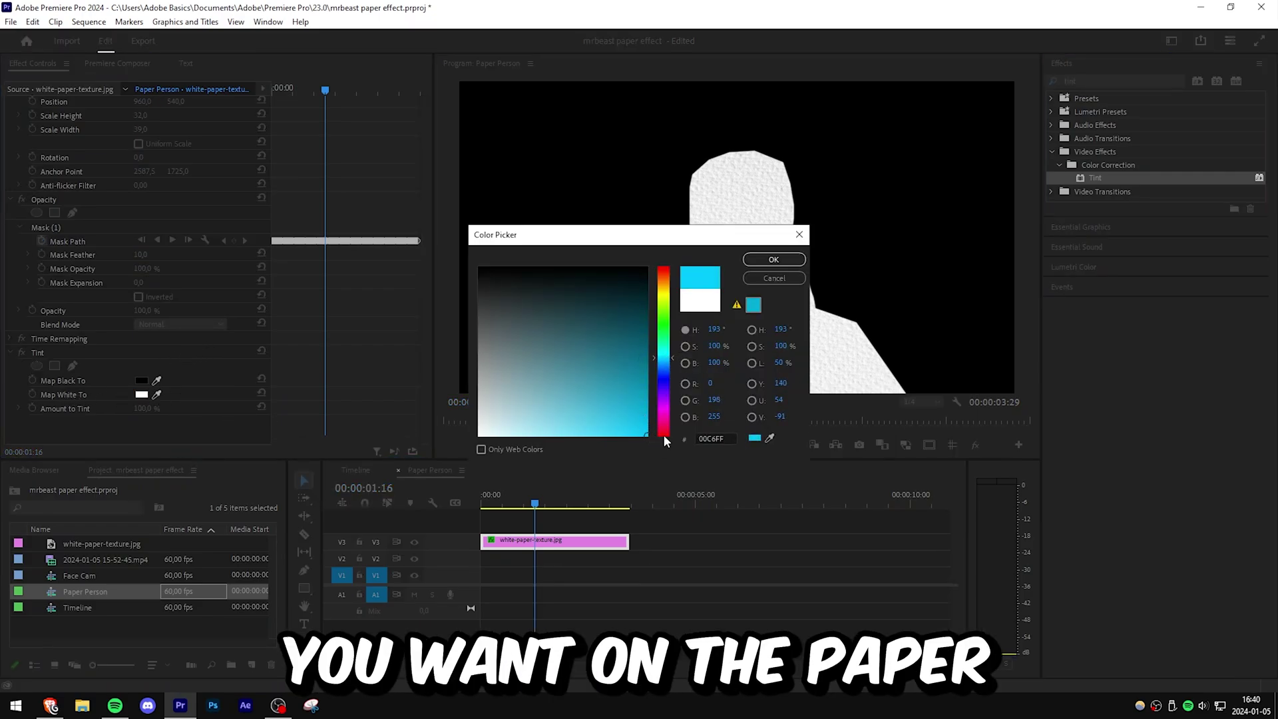
pyautogui.click(773, 260)
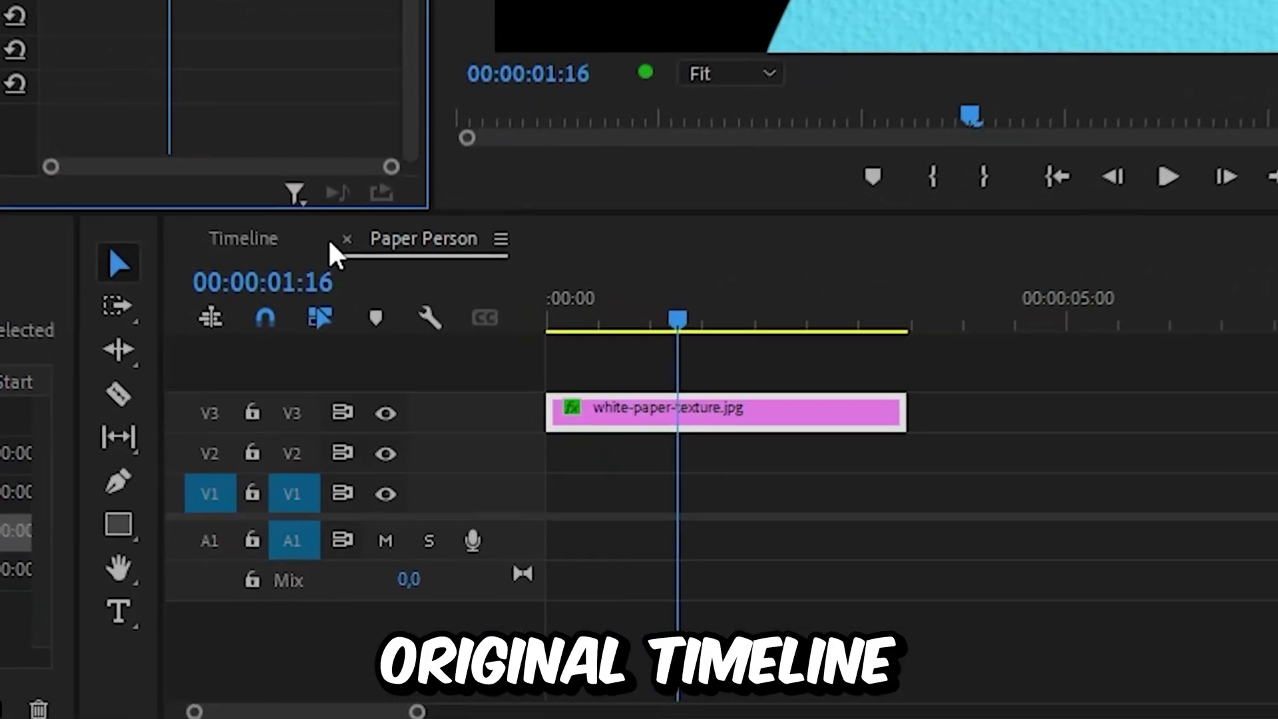
pyautogui.click(346, 238)
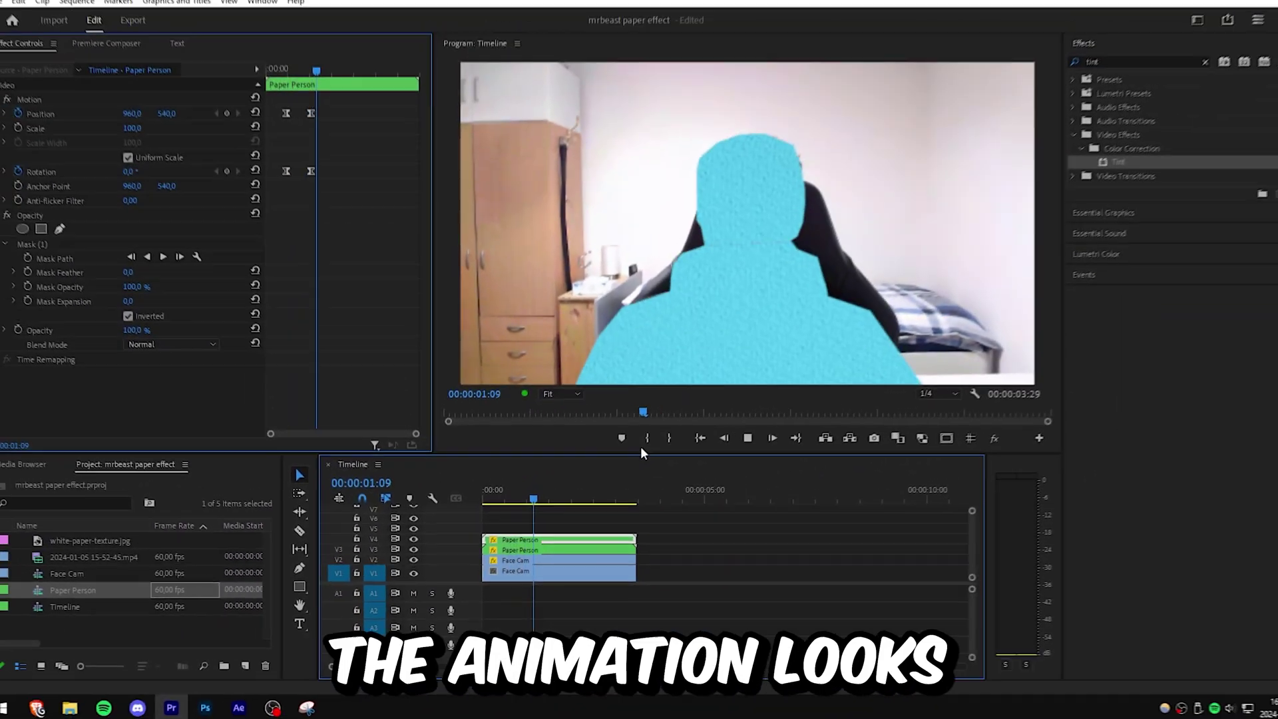
pyautogui.click(493, 533)
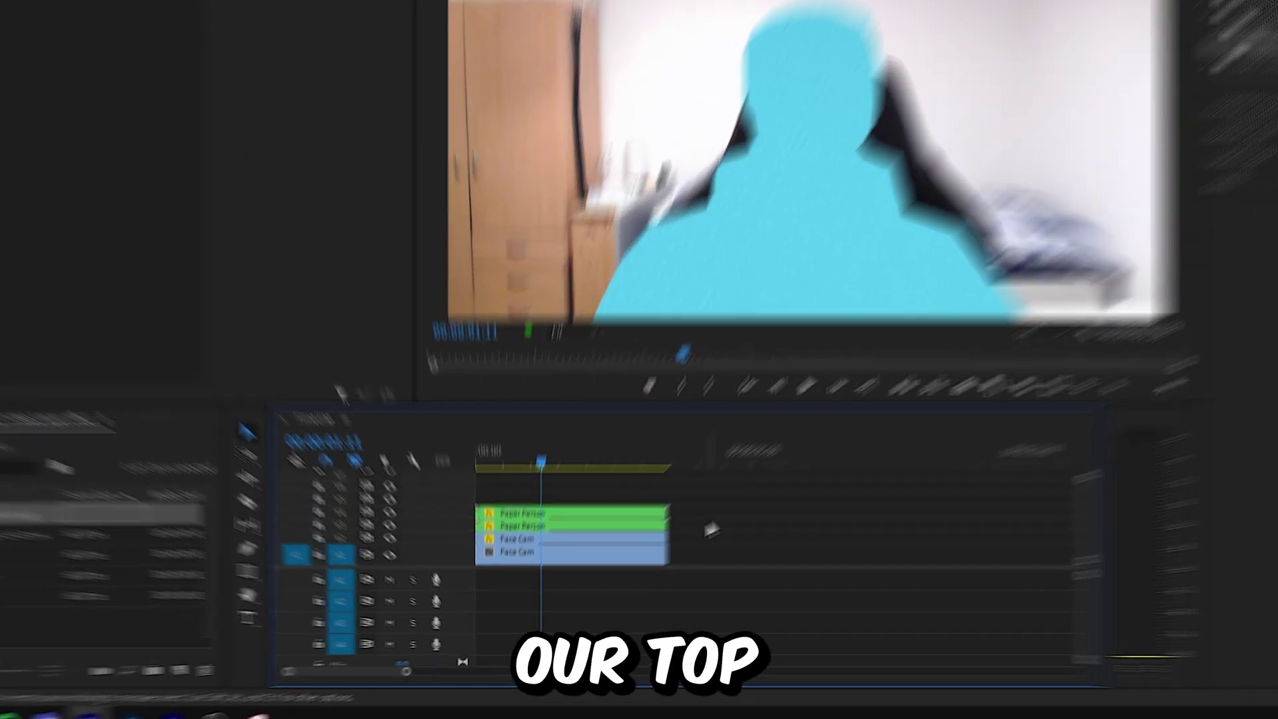
# Move both Paper Person clips up three tracks to V6 and V7, leaving V3 to V5 empty
pyautogui.moveTo(658, 541); pyautogui.dragTo(601, 547)
pyautogui.moveTo(822, 321); pyautogui.dragTo(820, 241)
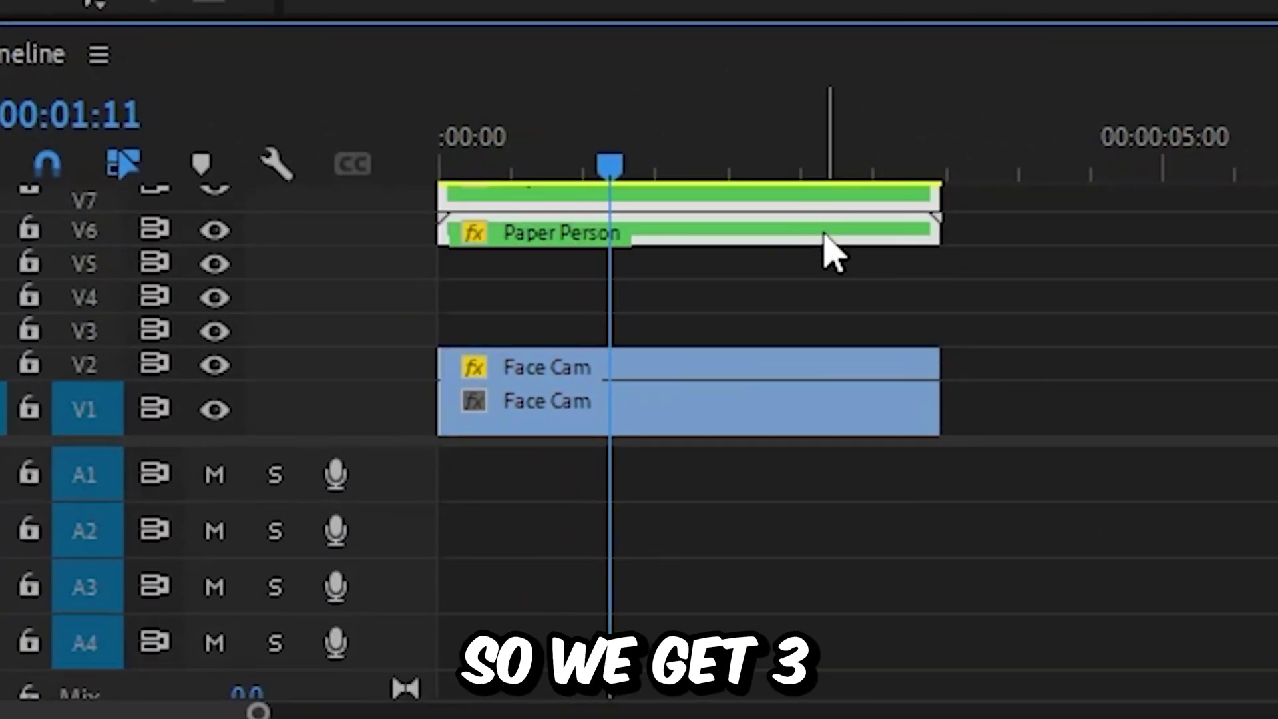
pyautogui.scroll(1, 752, 306)
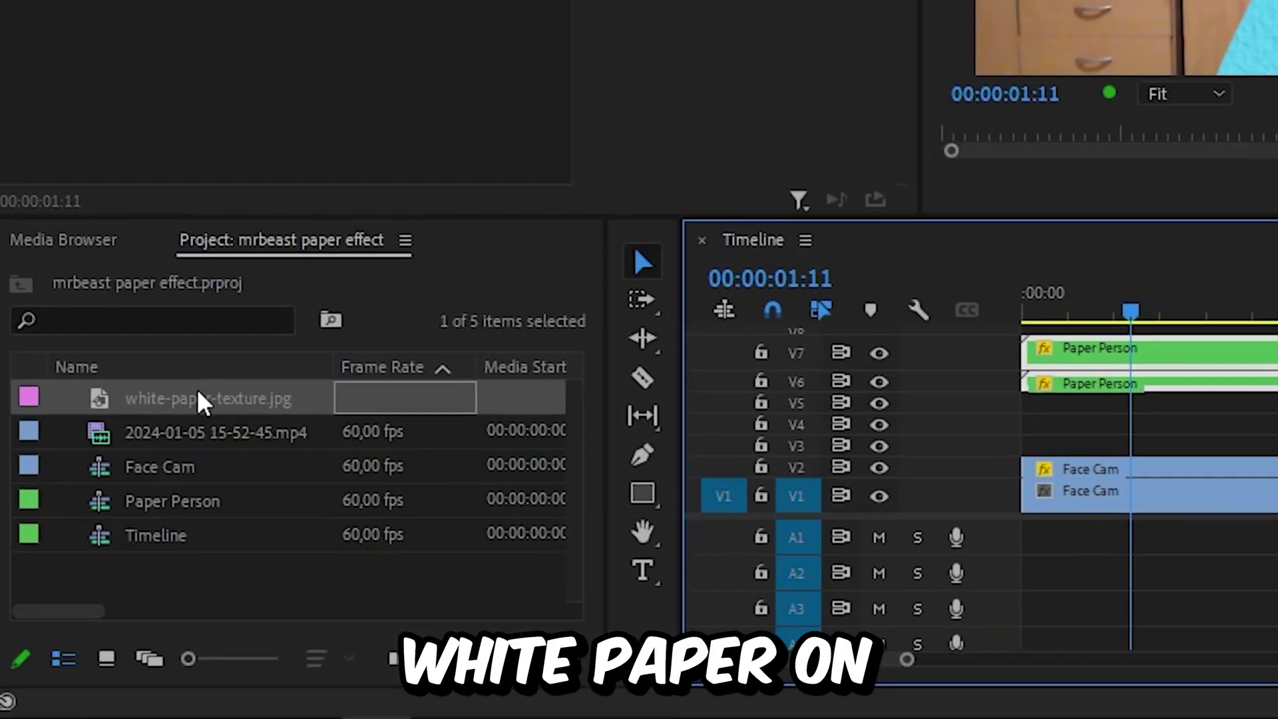
# Place white-paper-texture.jpg at the start of V3 and set its scale to 40.5 to cover the whole frame
pyautogui.moveTo(197, 398); pyautogui.dragTo(1065, 447)
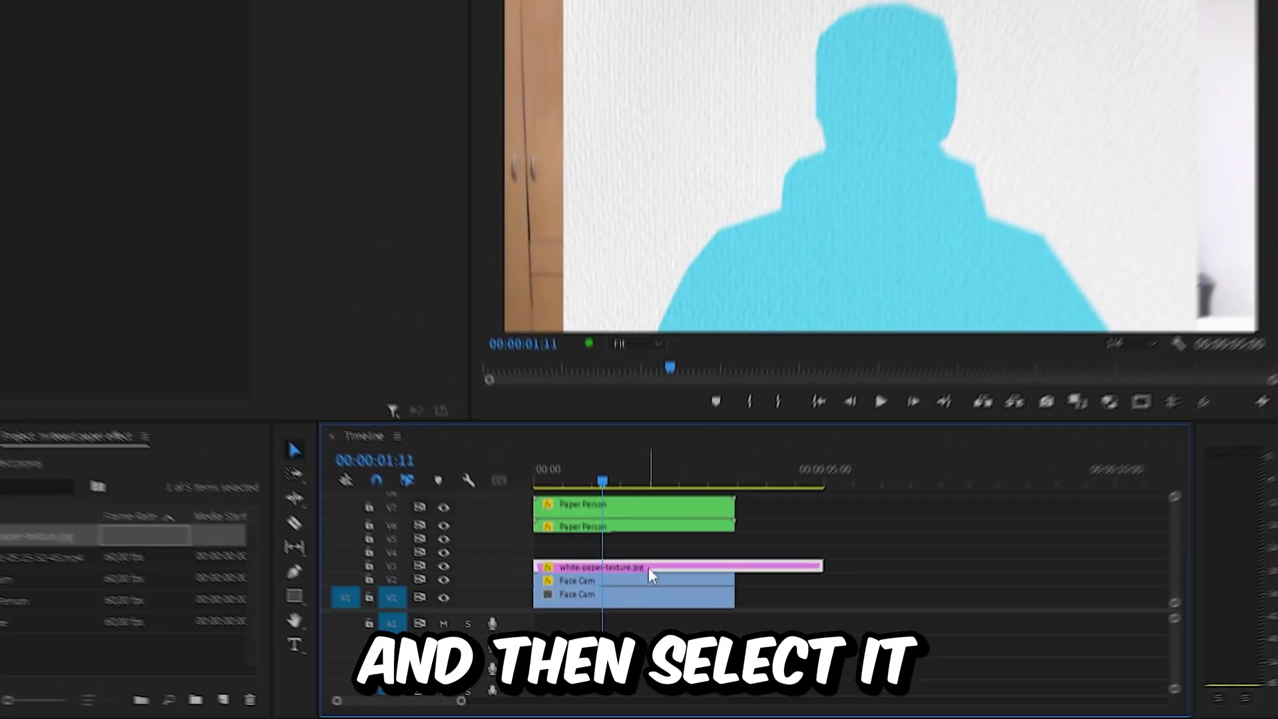
pyautogui.click(642, 449)
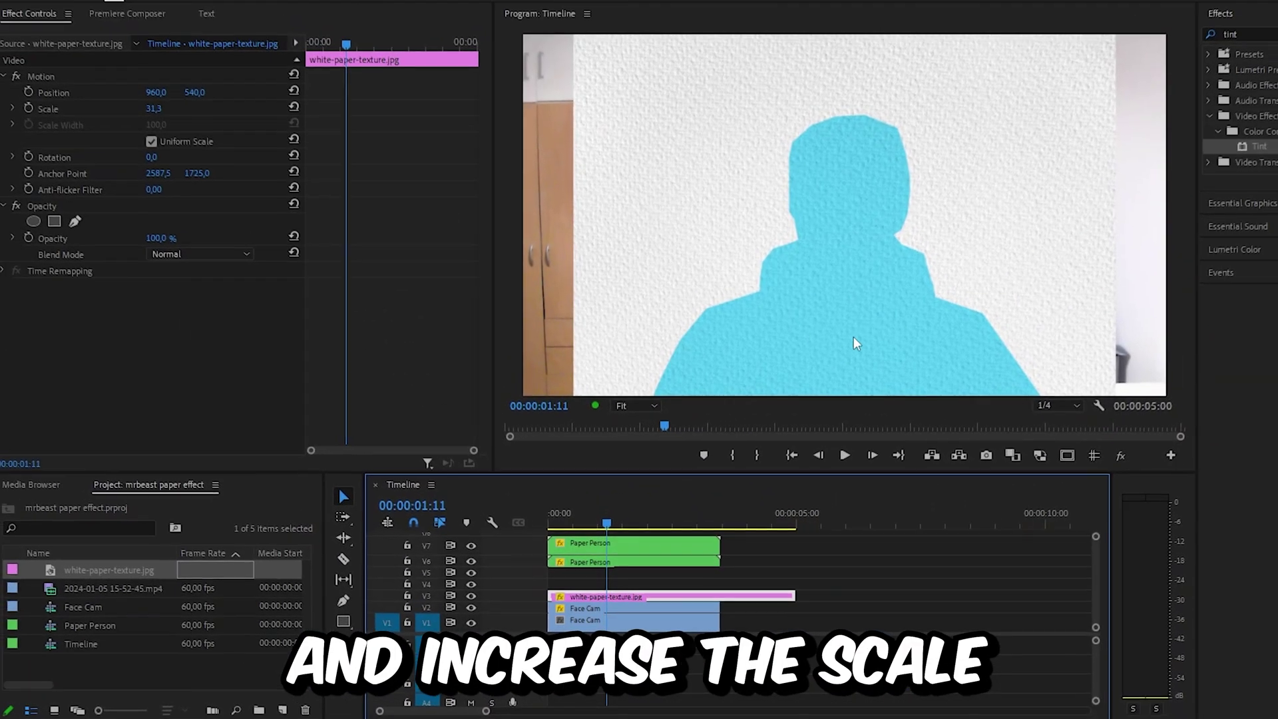
pyautogui.moveTo(157, 113); pyautogui.dragTo(219, 113)
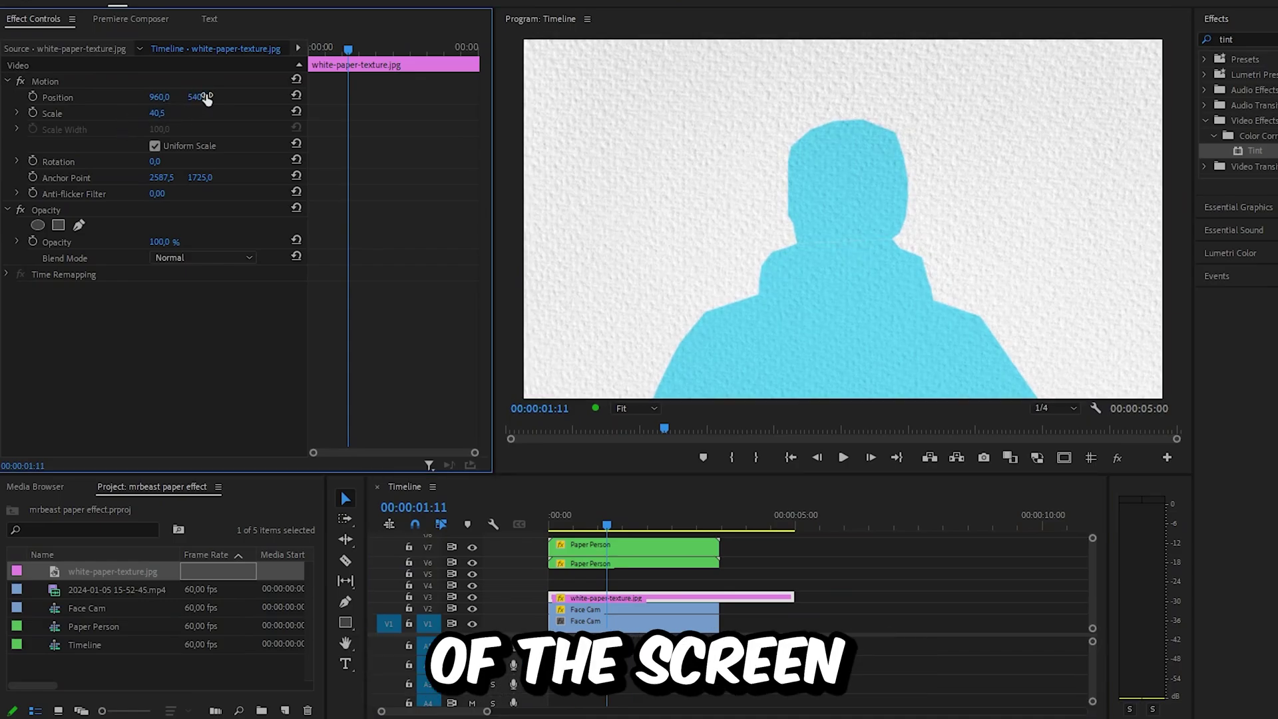
# Move the V3 paper above the frame with vertical position -724, and add a Position keyframe at 00:00:01:10
pyautogui.moveTo(207, 98); pyautogui.dragTo(73, 98)
pyautogui.moveTo(199, 97); pyautogui.dragTo(188, 97)
pyautogui.moveTo(343, 50)
pyautogui.mouseDown()
pyautogui.moveTo(331, 51)
pyautogui.moveTo(350, 52)
pyautogui.mouseUp()
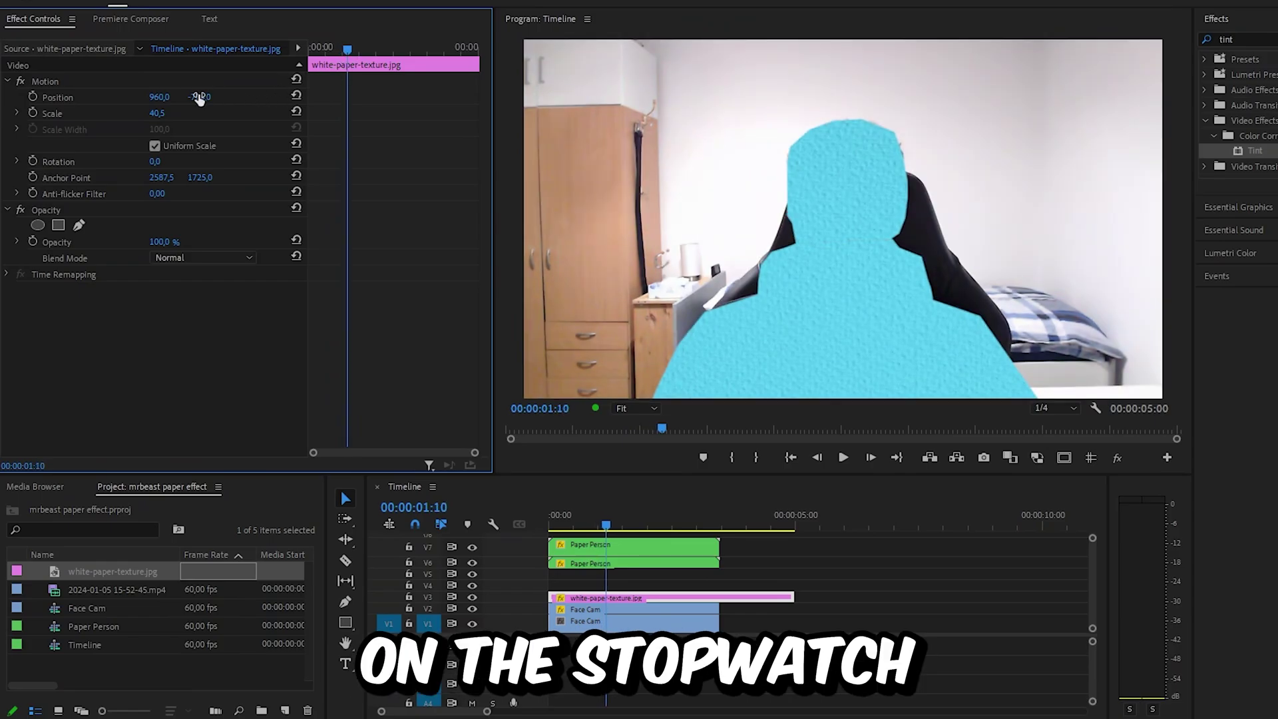
pyautogui.click(33, 97)
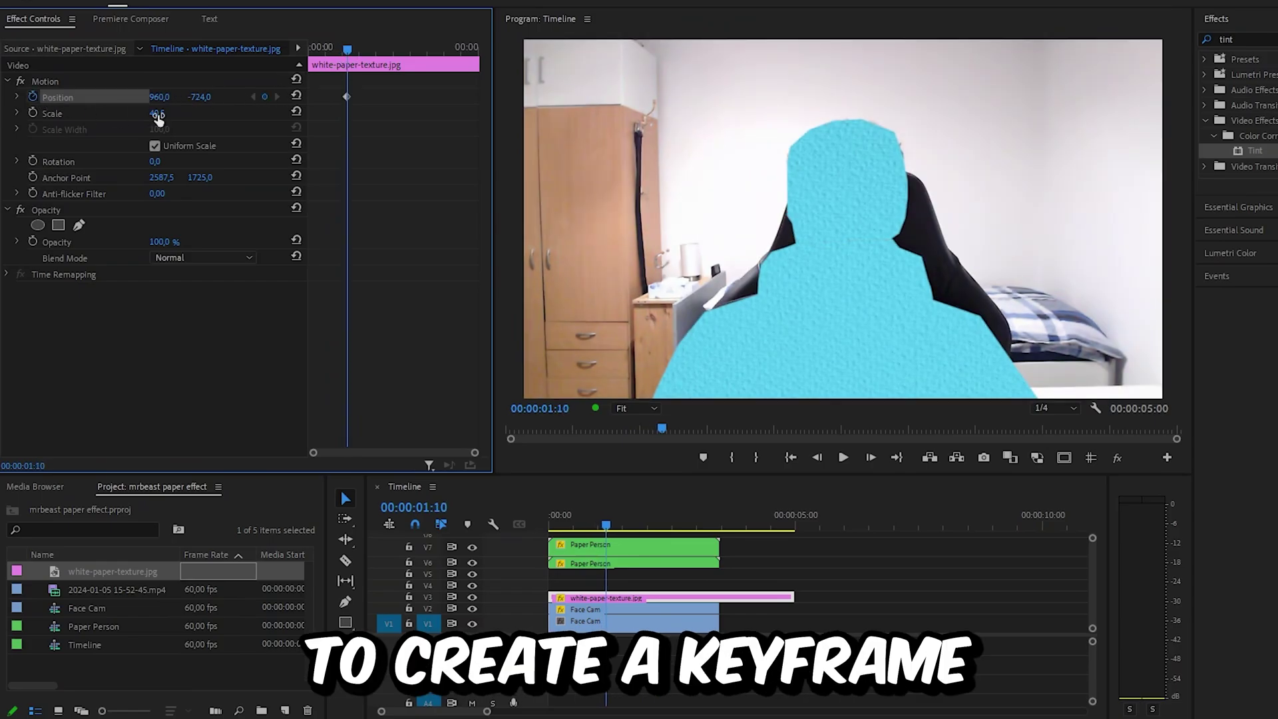
# Move the V3 paper's first Position keyframe earlier, reset Position to 960, 540 at 00:00:01:10, and preview the drop-in
pyautogui.moveTo(346, 98); pyautogui.dragTo(323, 97)
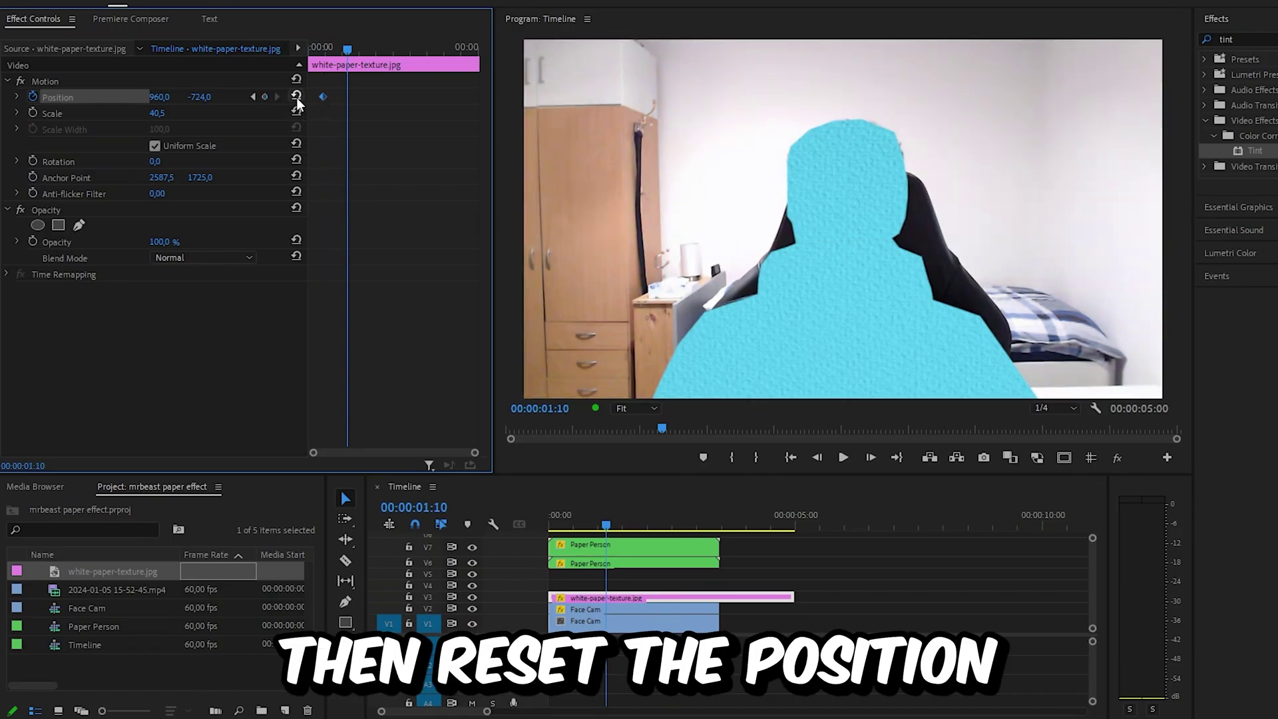
pyautogui.click(296, 95)
pyautogui.press('Home')
pyautogui.press('space')
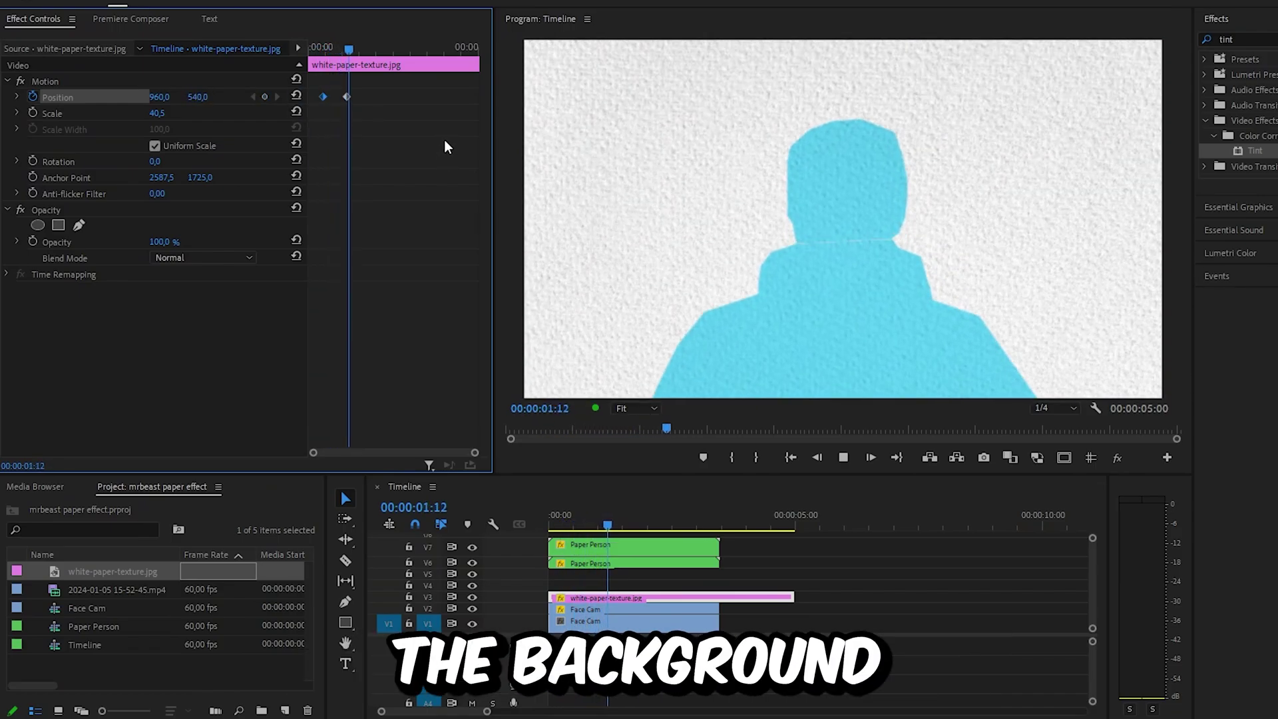
pyautogui.press('space')
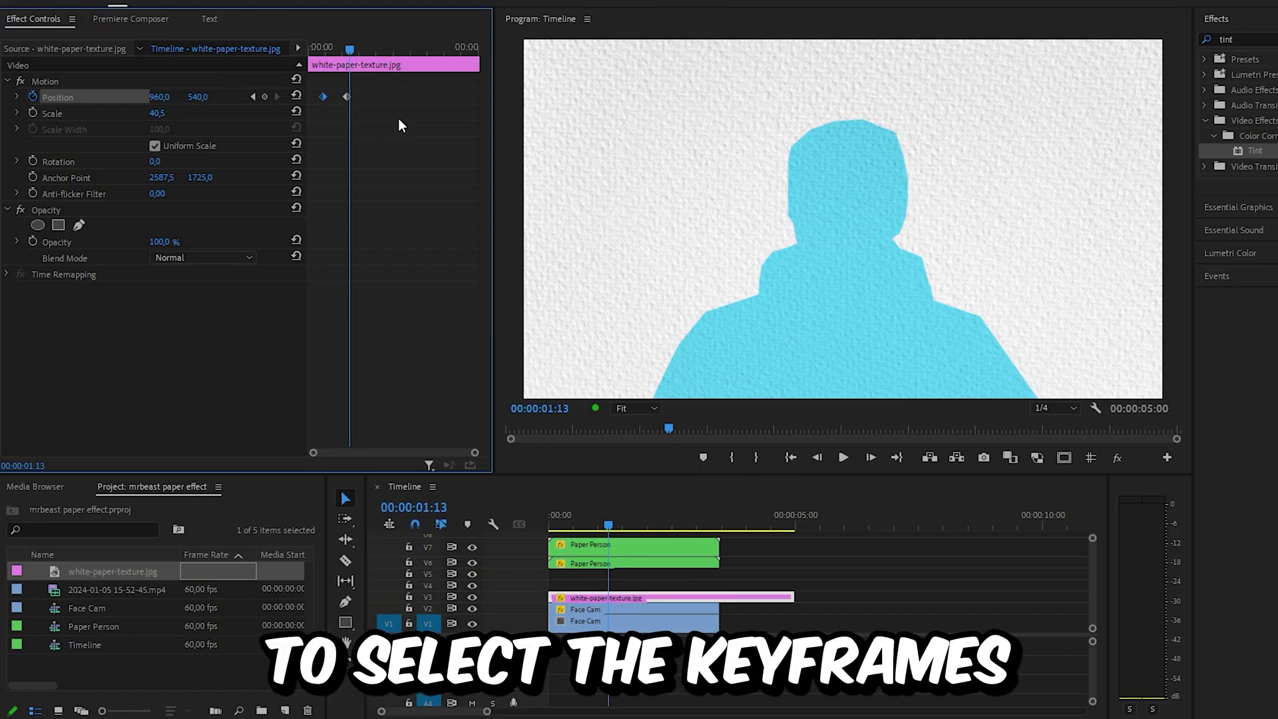
# Shift both Position keyframes of the V3 paper slightly later and bring the second one closer to the first
pyautogui.moveTo(344, 108)
pyautogui.mouseDown()
pyautogui.moveTo(314, 91)
pyautogui.moveTo(336, 98)
pyautogui.mouseUp()
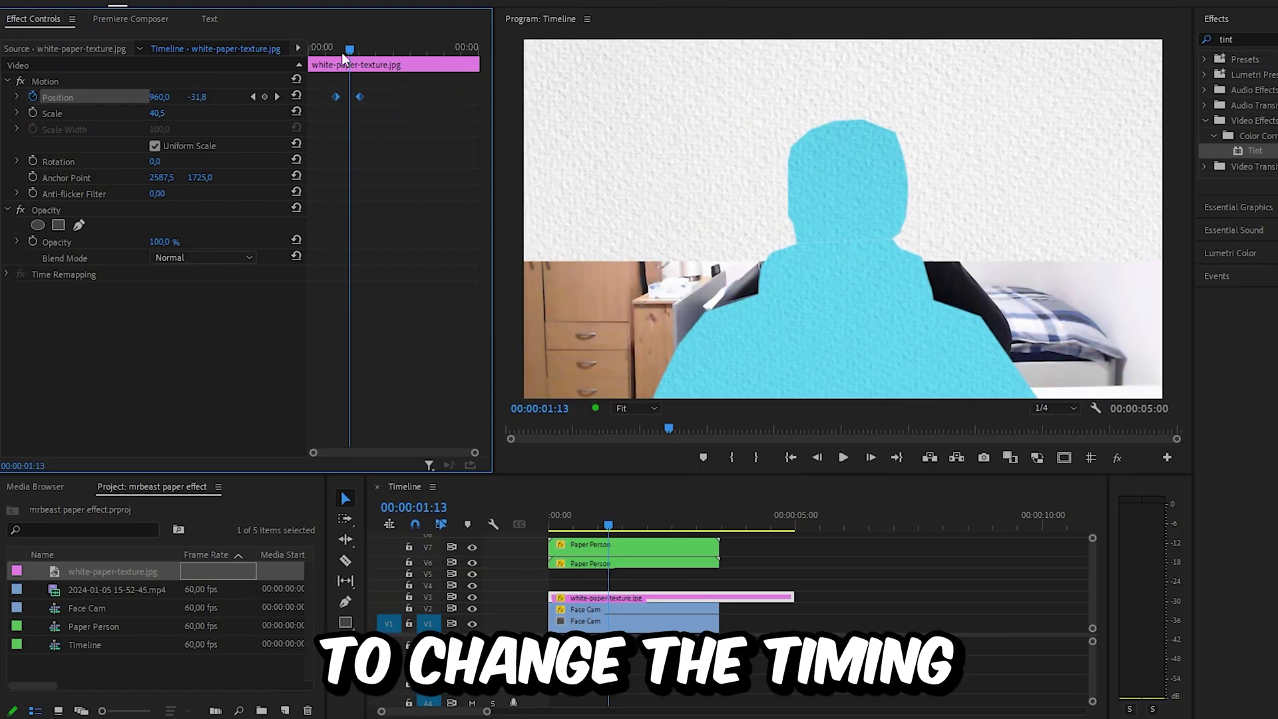
pyautogui.moveTo(347, 50); pyautogui.dragTo(321, 53)
pyautogui.click(360, 105)
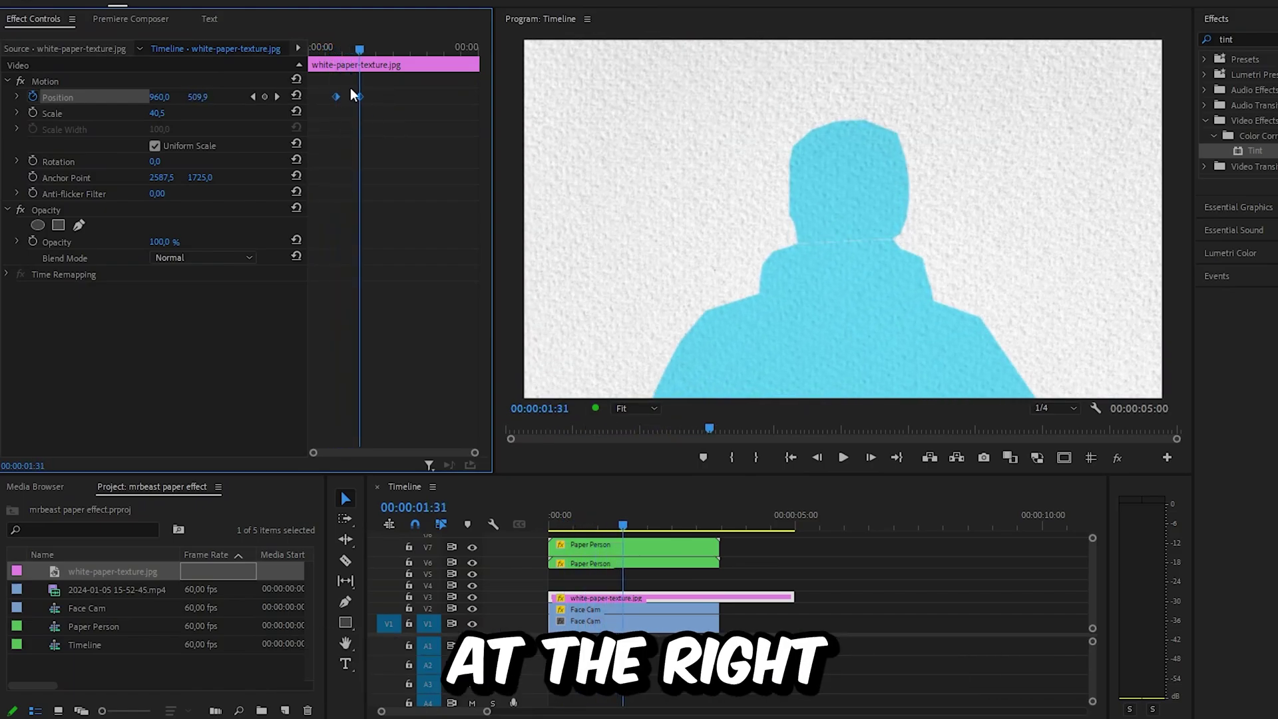
pyautogui.moveTo(360, 97); pyautogui.dragTo(348, 99)
pyautogui.moveTo(359, 50); pyautogui.dragTo(353, 50)
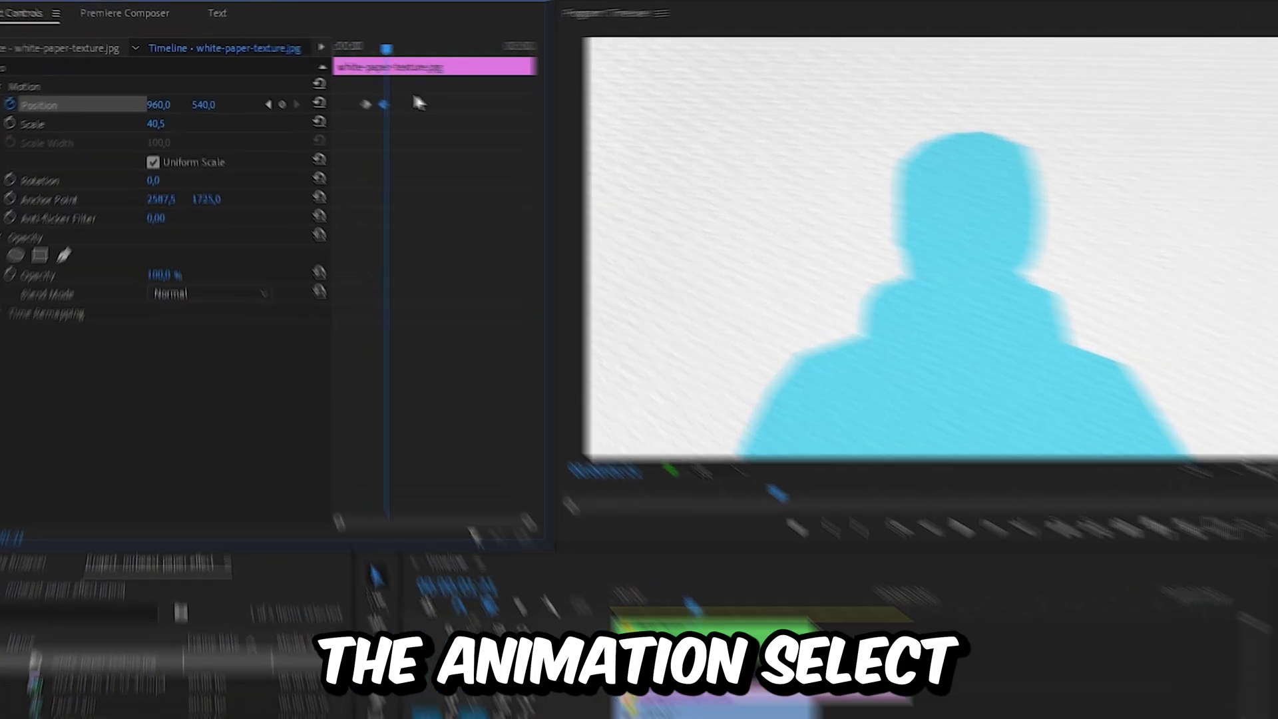
# Apply Ease In and Ease Out temporal interpolation to both Position keyframes of the V3 paper
pyautogui.moveTo(540, 145); pyautogui.dragTo(460, 123)
pyautogui.rightClick(494, 132)
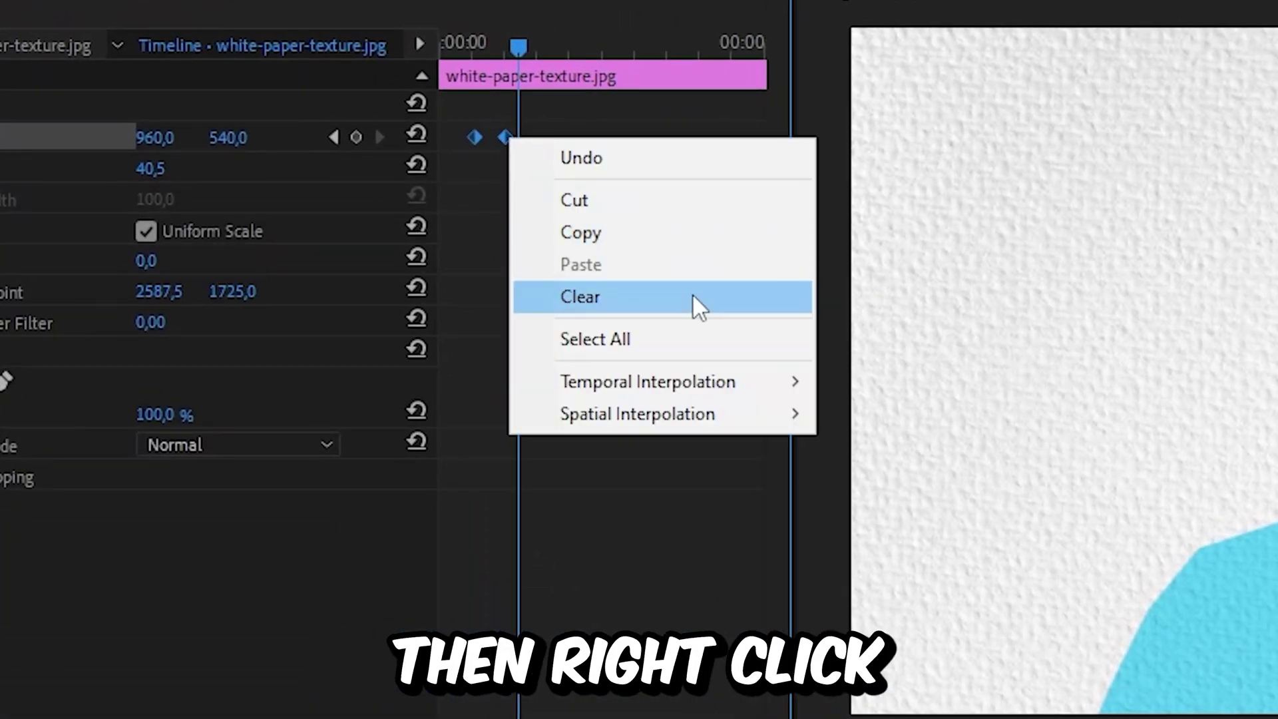
pyautogui.moveTo(682, 353)
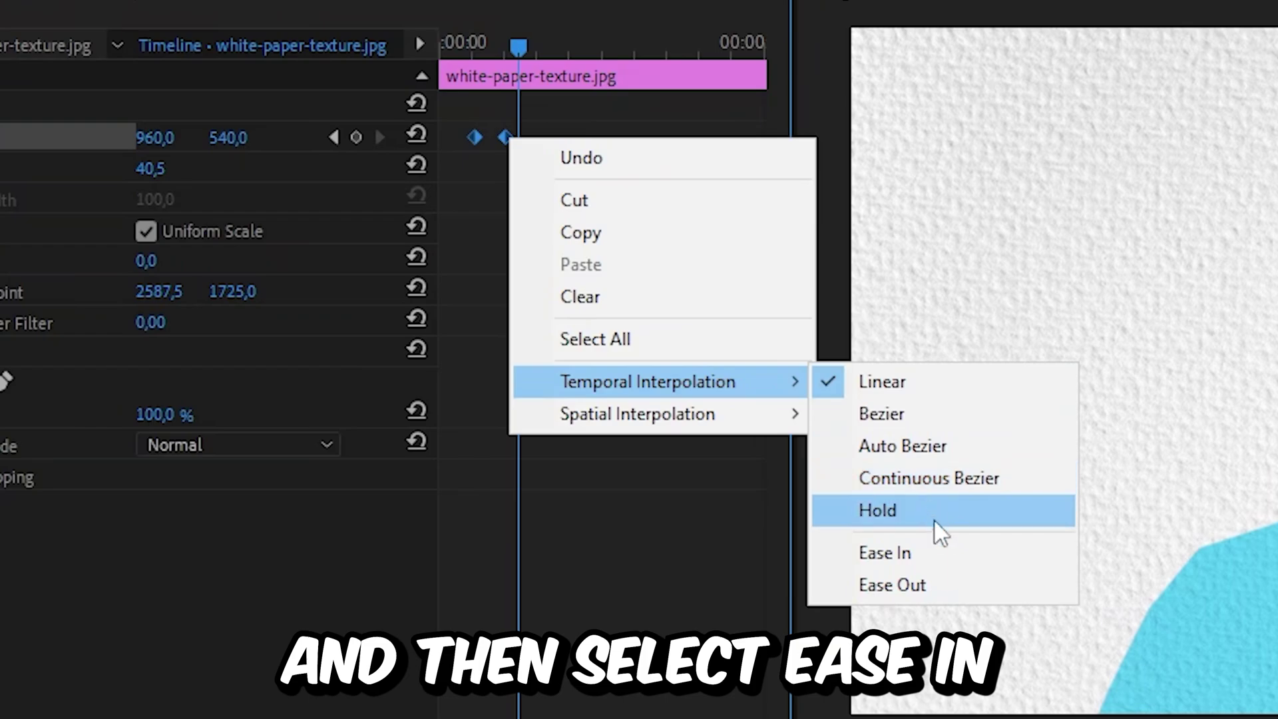
pyautogui.click(936, 552)
pyautogui.rightClick(506, 143)
pyautogui.moveTo(754, 393)
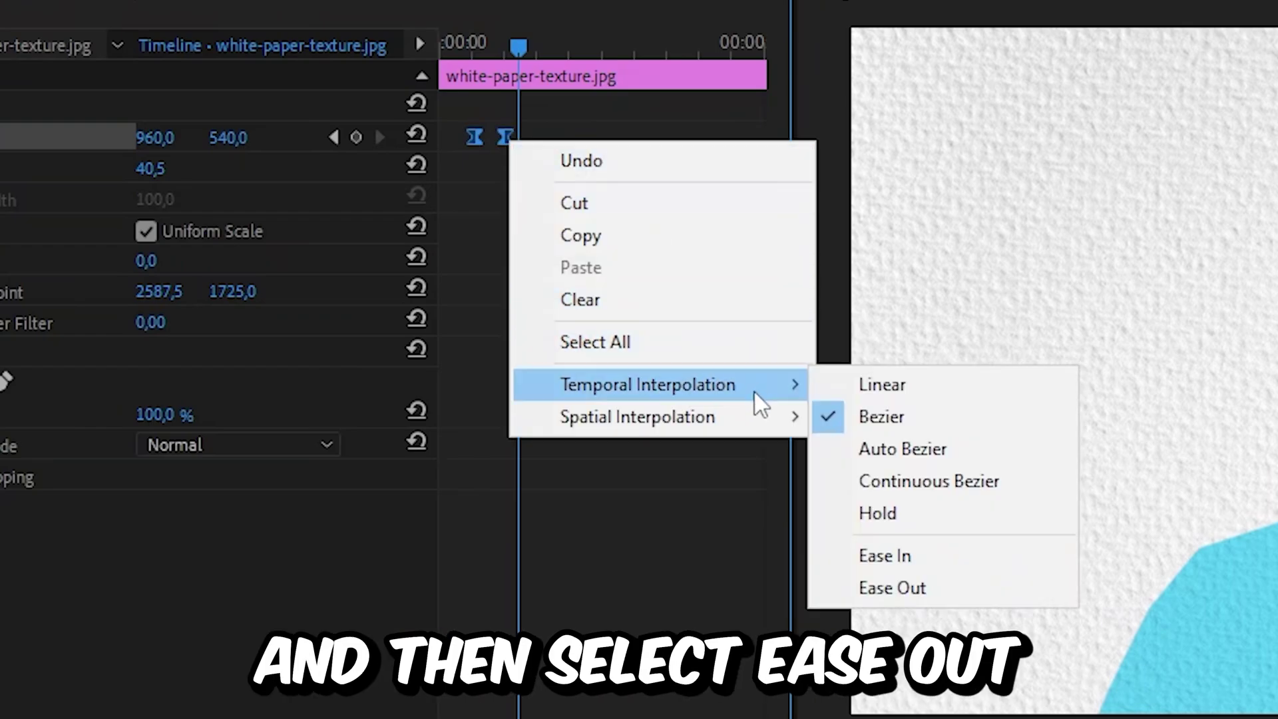
pyautogui.click(922, 587)
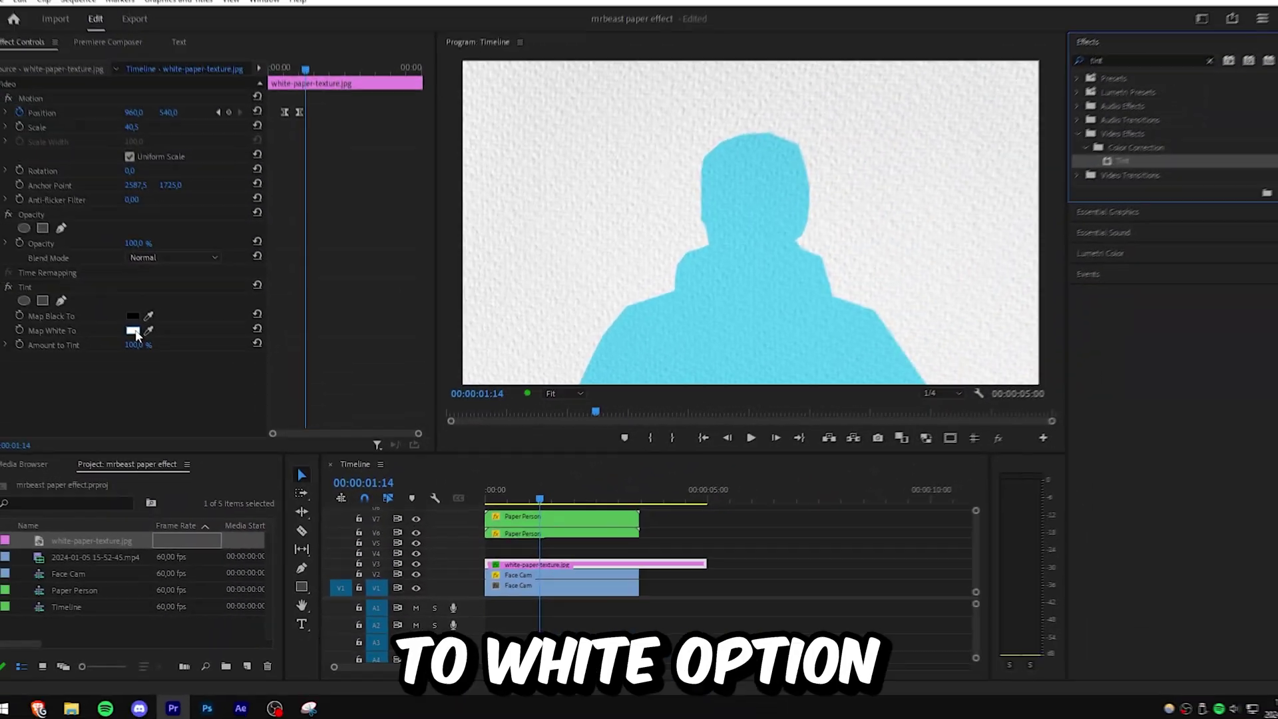
# Set the V3 paper's Tint Map White To color to dark blue 0A57B7 and lower the Amount to Tint
pyautogui.click(136, 337)
pyautogui.click(659, 376)
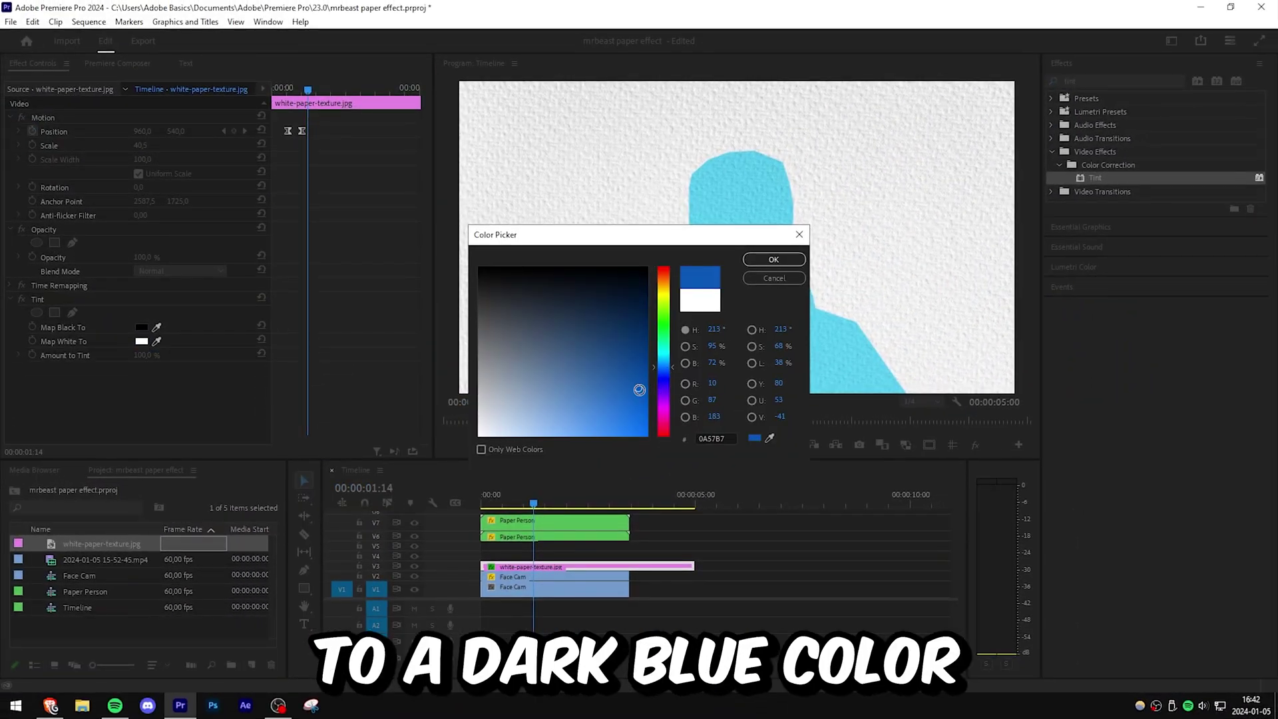
pyautogui.click(773, 258)
pyautogui.moveTo(153, 356)
pyautogui.mouseDown()
pyautogui.moveTo(124, 356)
pyautogui.moveTo(136, 356)
pyautogui.mouseUp()
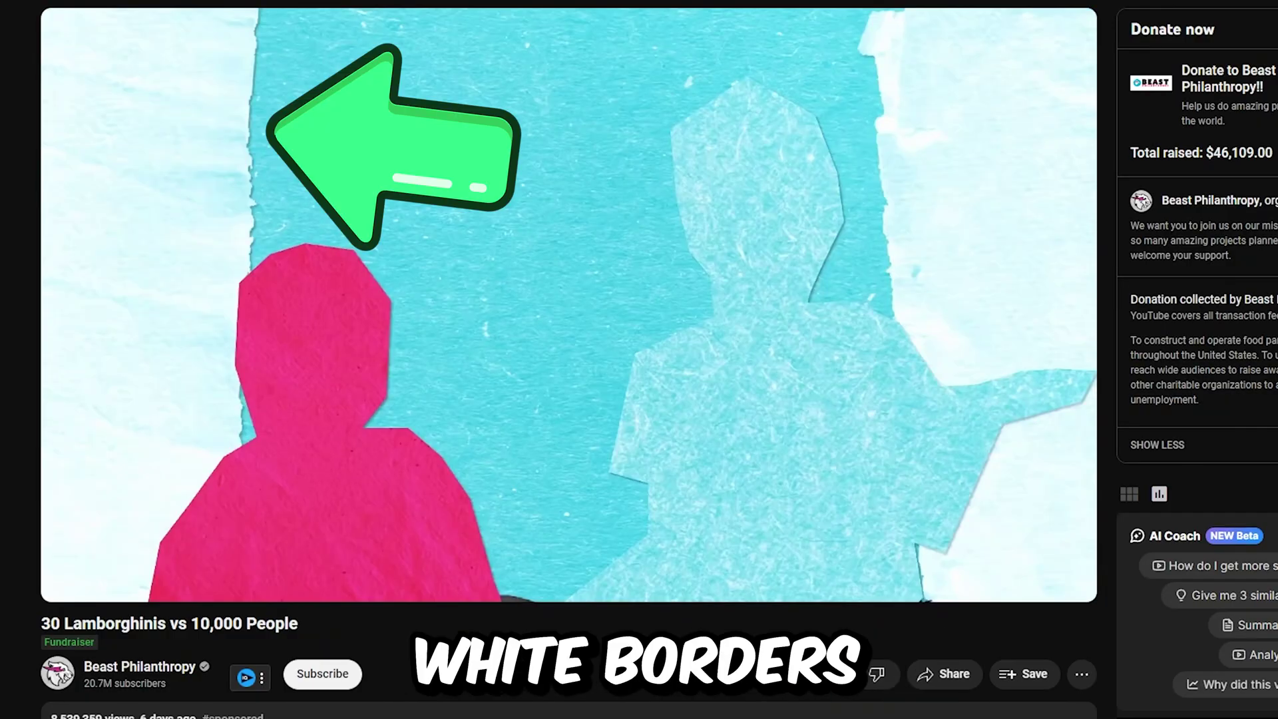
# Place white-paper-texture.jpg on V4 at scale 31.3 and move it sideways out of the frame with horizontal position 2752
pyautogui.moveTo(332, 319); pyautogui.dragTo(676, 373)
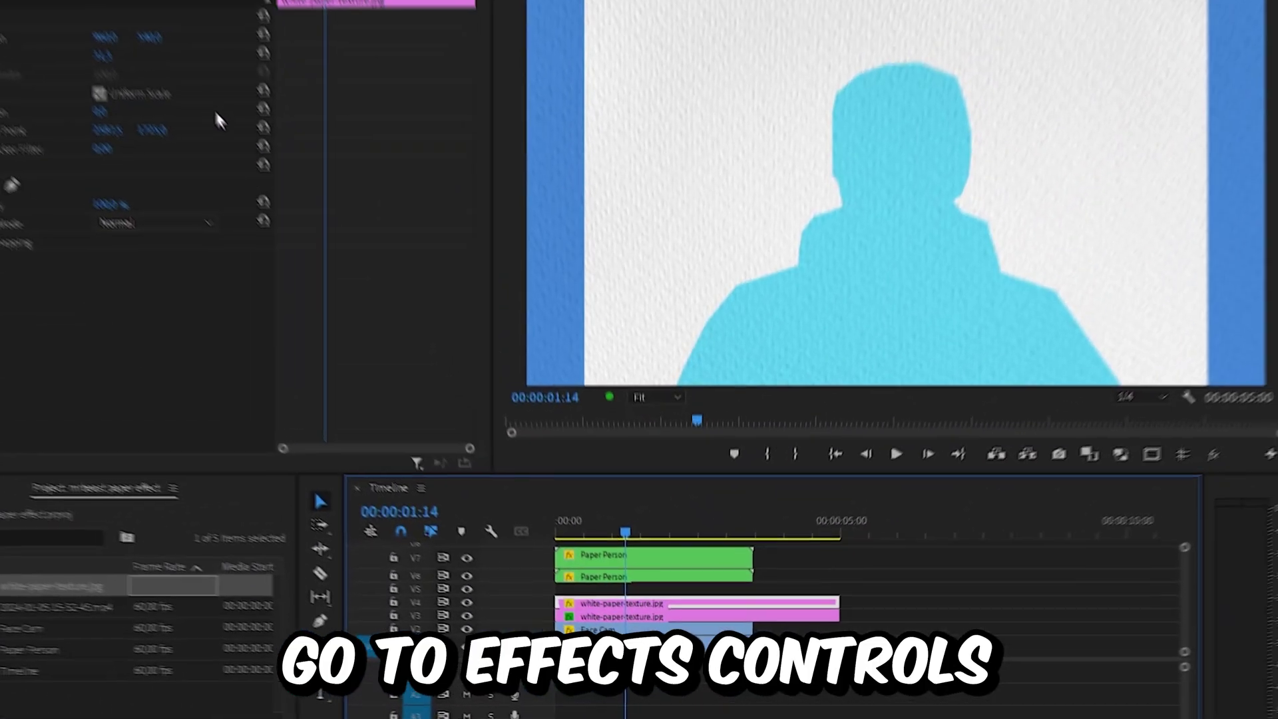
pyautogui.moveTo(173, 115)
pyautogui.mouseDown()
pyautogui.moveTo(506, 115)
pyautogui.moveTo(189, 113)
pyautogui.mouseUp()
pyautogui.moveTo(358, 63)
pyautogui.mouseDown()
pyautogui.moveTo(342, 66)
pyautogui.moveTo(364, 72)
pyautogui.mouseUp()
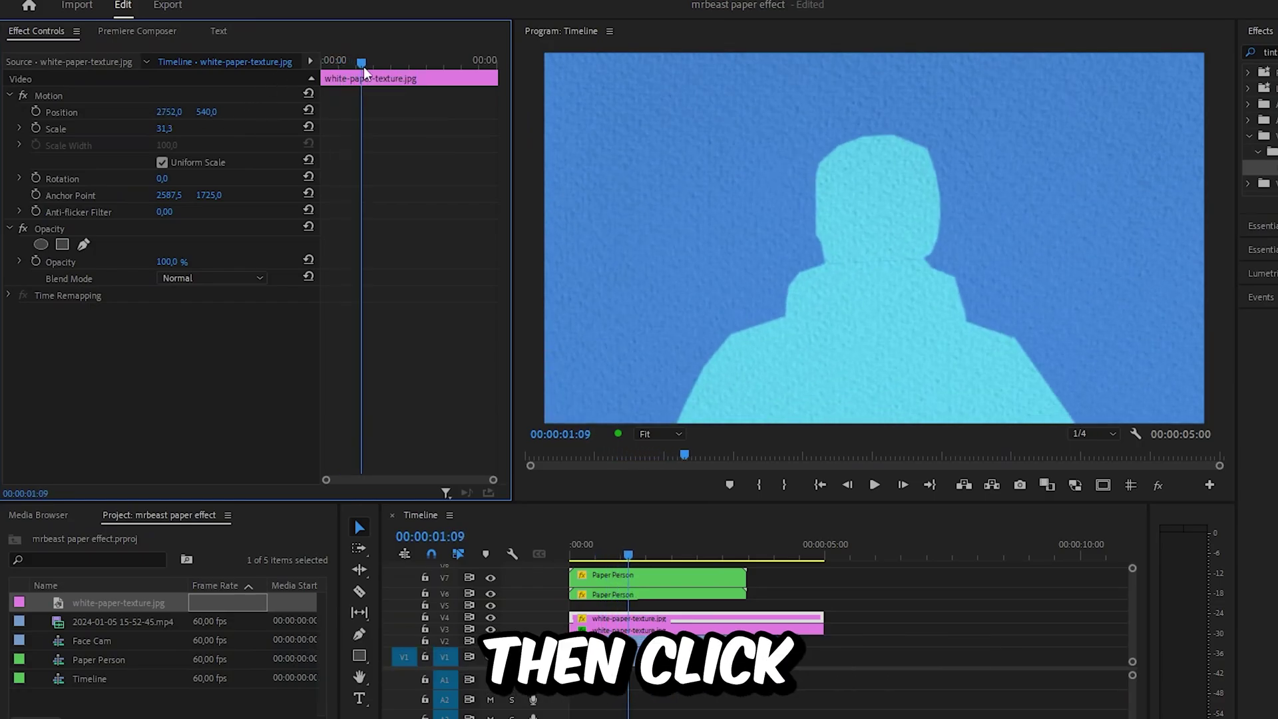
# Keyframe the V4 paper's Position at 00:00:01:09, and set its horizontal position to 2175 at 00:00:01:36 so it slides into the frame
pyautogui.click(36, 111)
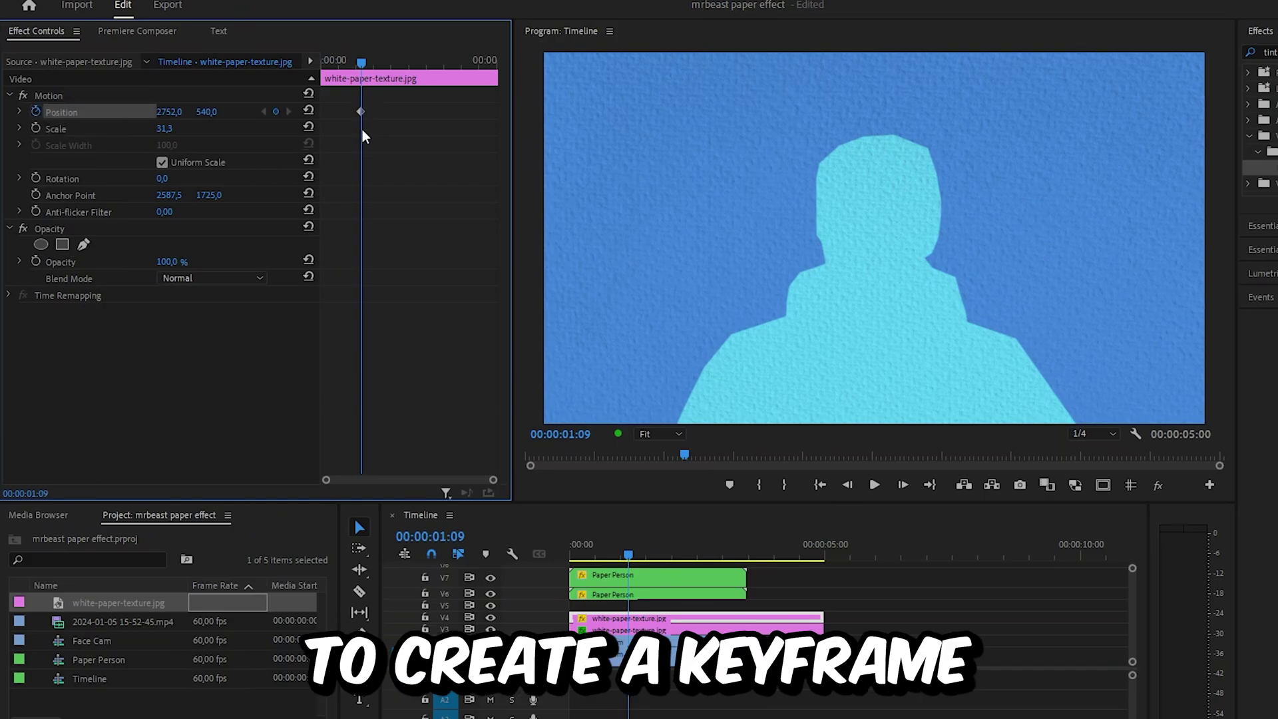
pyautogui.moveTo(363, 65); pyautogui.dragTo(379, 65)
pyautogui.moveTo(169, 111); pyautogui.dragTo(89, 111)
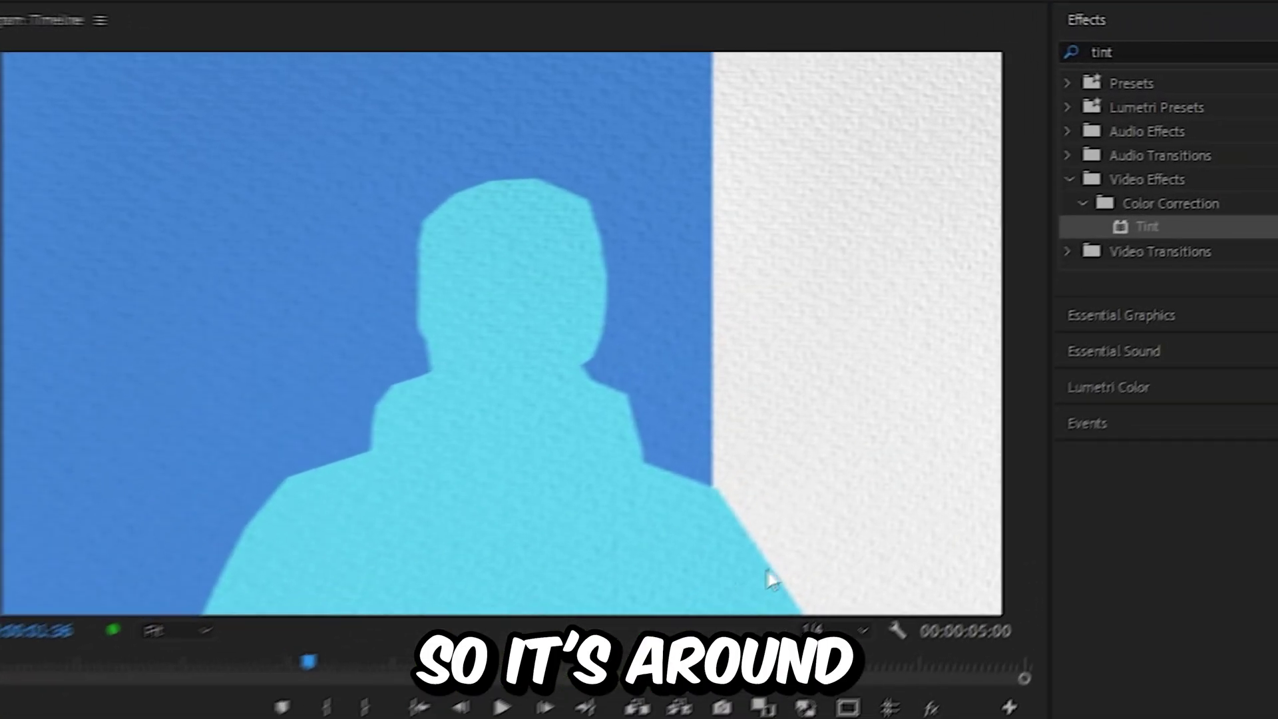
# Apply Ease In and Ease Out temporal interpolation to both Position keyframes of the V4 paper
pyautogui.moveTo(328, 156); pyautogui.dragTo(270, 152)
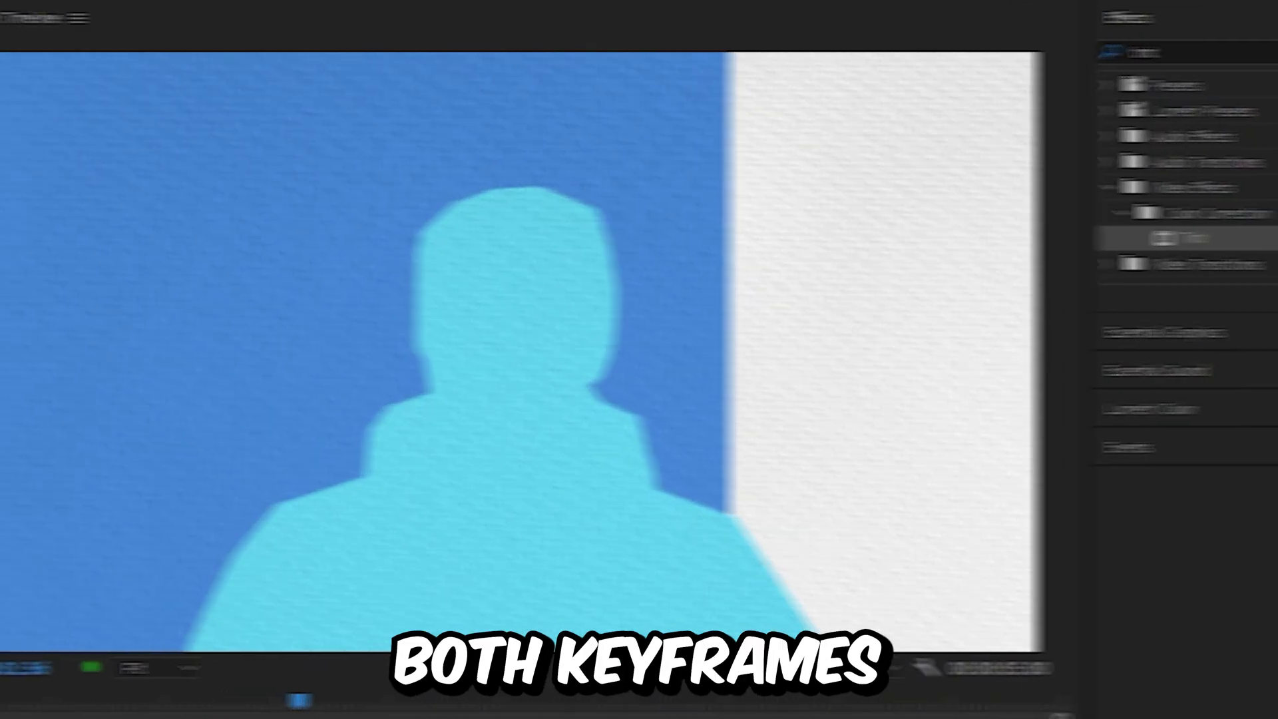
pyautogui.rightClick(407, 148)
pyautogui.moveTo(655, 359)
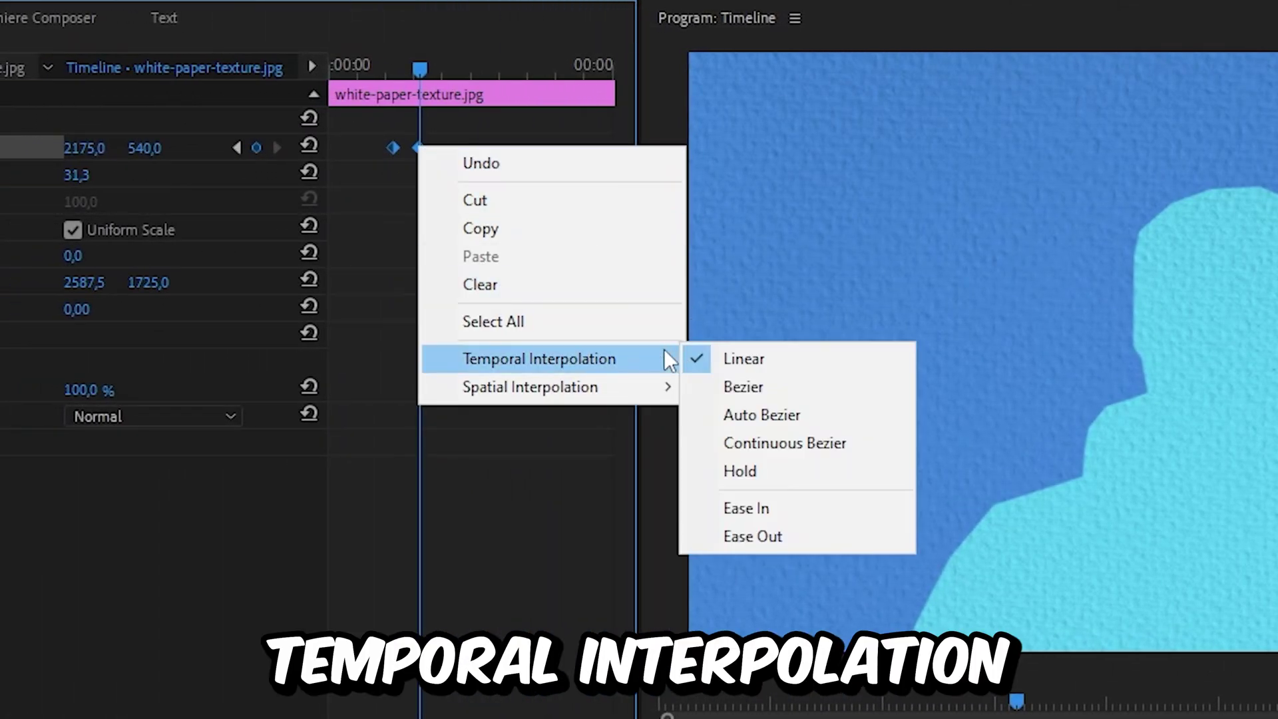
pyautogui.click(835, 501)
pyautogui.rightClick(419, 147)
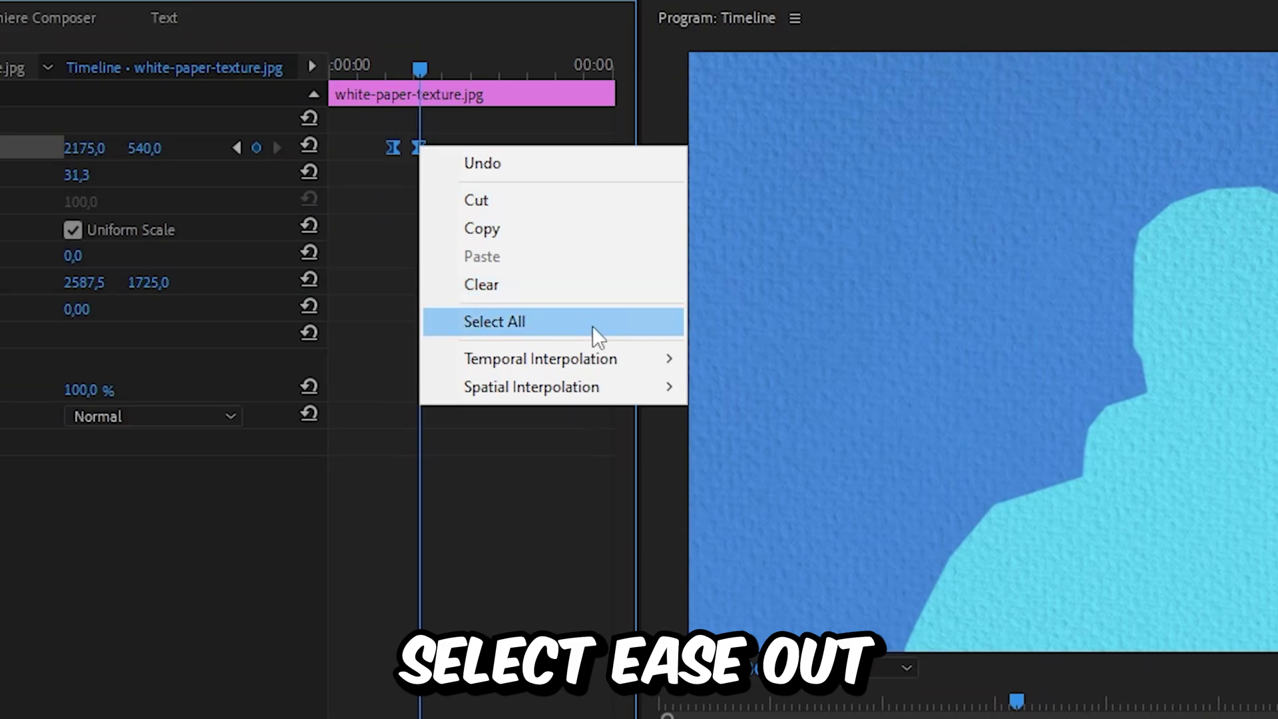
pyautogui.moveTo(603, 358)
pyautogui.click(820, 537)
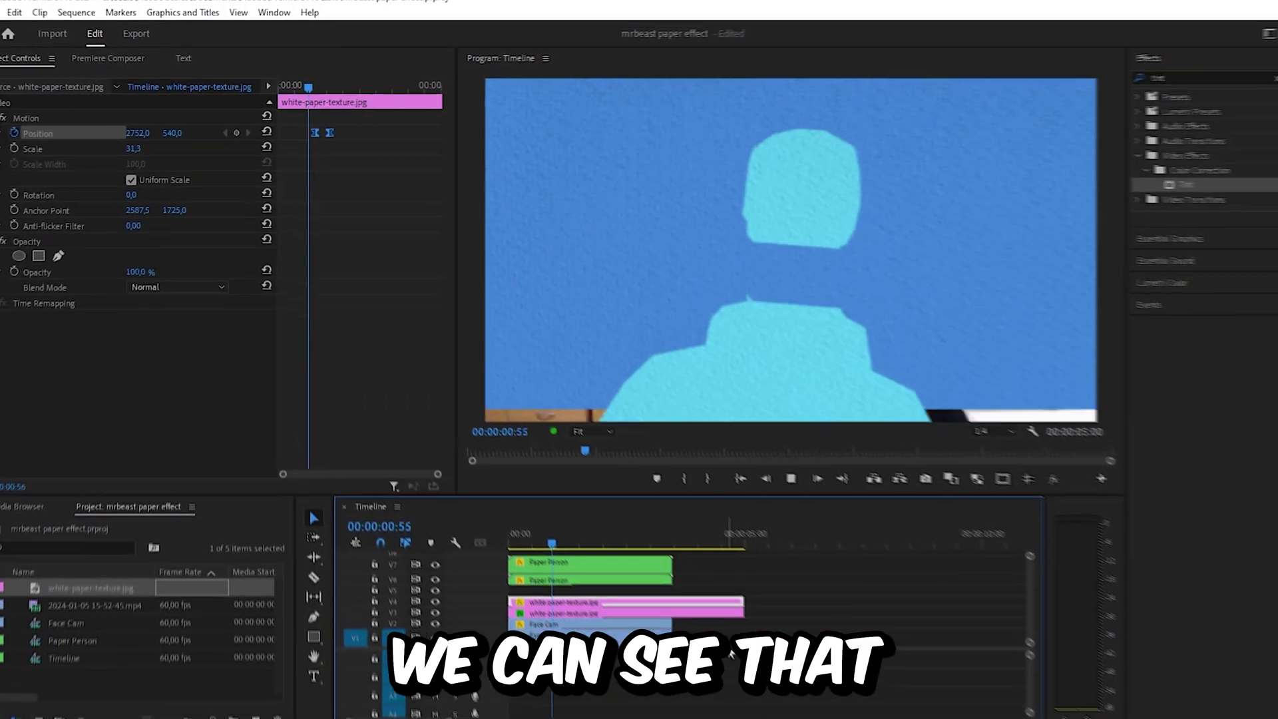
# Preview the sequence and move the V4 paper's Position keyframes slightly earlier, starting near 00:00:01:02
pyautogui.press('space')
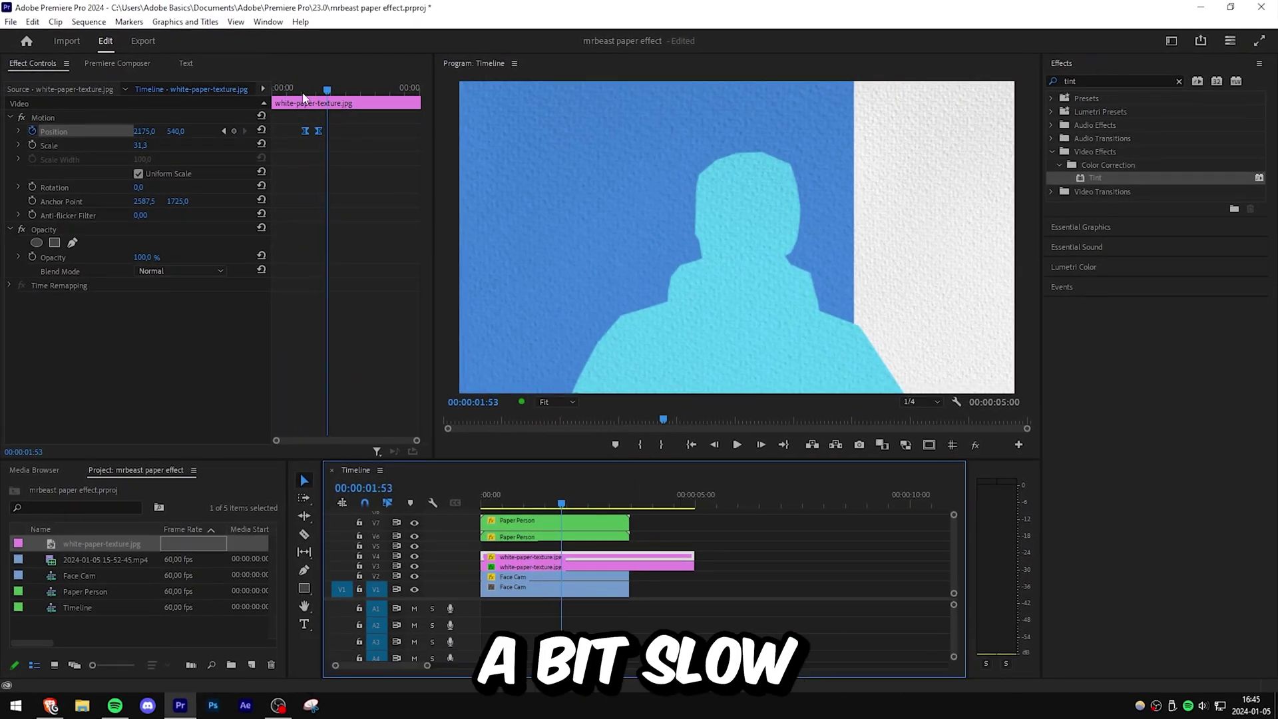
pyautogui.moveTo(295, 90); pyautogui.dragTo(301, 90)
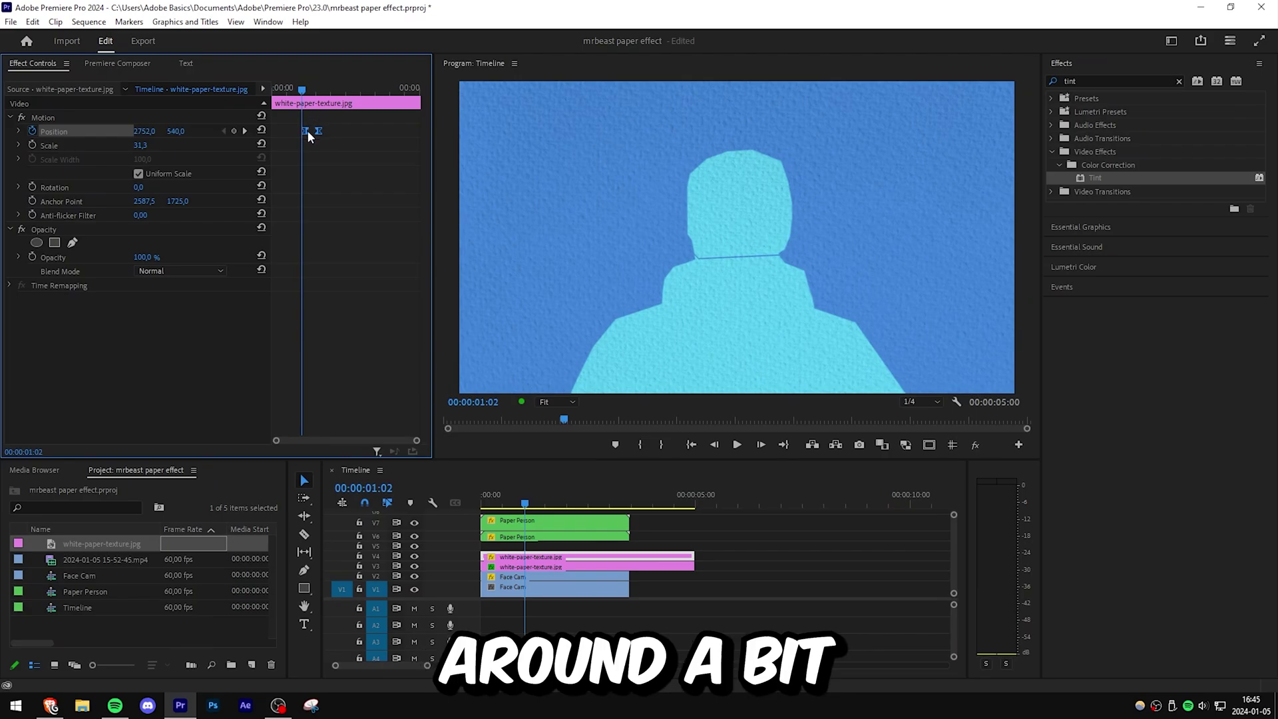
pyautogui.moveTo(299, 133); pyautogui.dragTo(295, 133)
pyautogui.press('space')
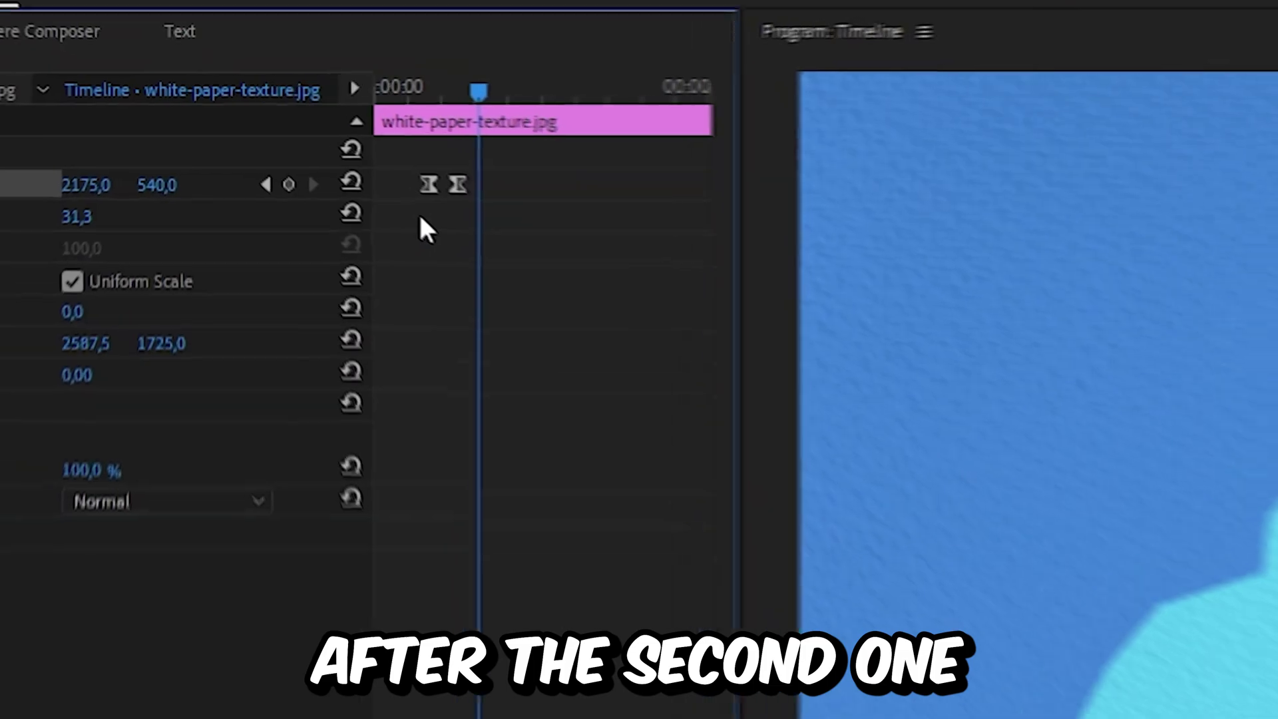
# Add a holding Position keyframe at 2175 for the V4 paper, keyframe it sliding back out of frame at 00:00:01:54, and preview
pyautogui.click(288, 184)
pyautogui.moveTo(610, 82); pyautogui.dragTo(596, 84)
pyautogui.moveTo(76, 213); pyautogui.dragTo(199, 212)
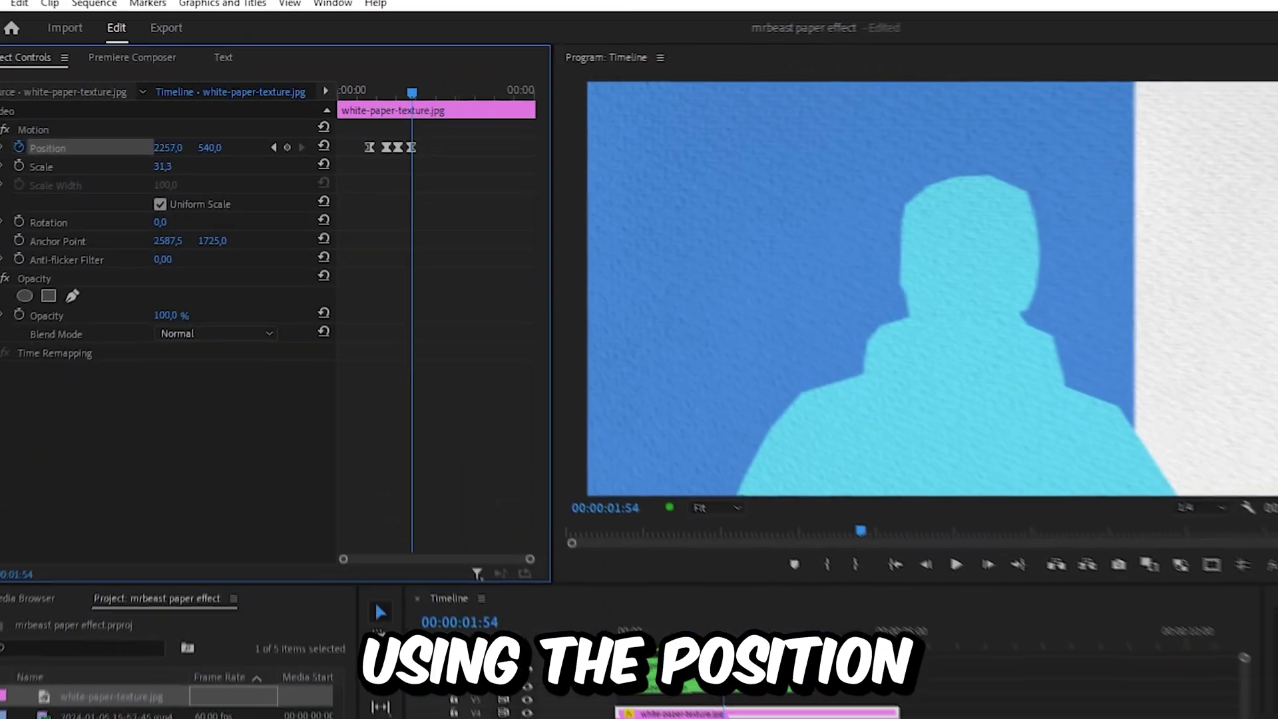
pyautogui.moveTo(168, 147); pyautogui.dragTo(484, 148)
pyautogui.click(359, 92)
pyautogui.press('space')
pyautogui.press('space')
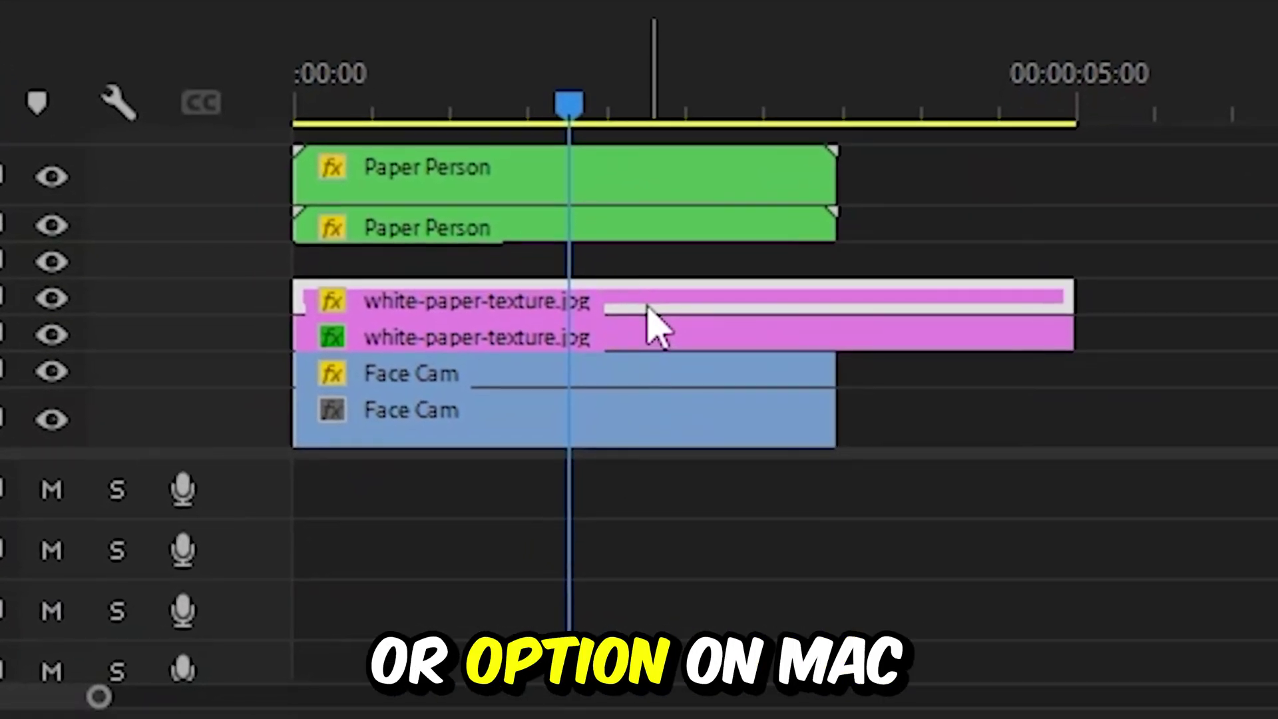
# Duplicate the V4 paper clip onto V5 and nest the copy under the default name
pyautogui.moveTo(647, 306); pyautogui.dragTo(664, 271)
pyautogui.click(616, 265)
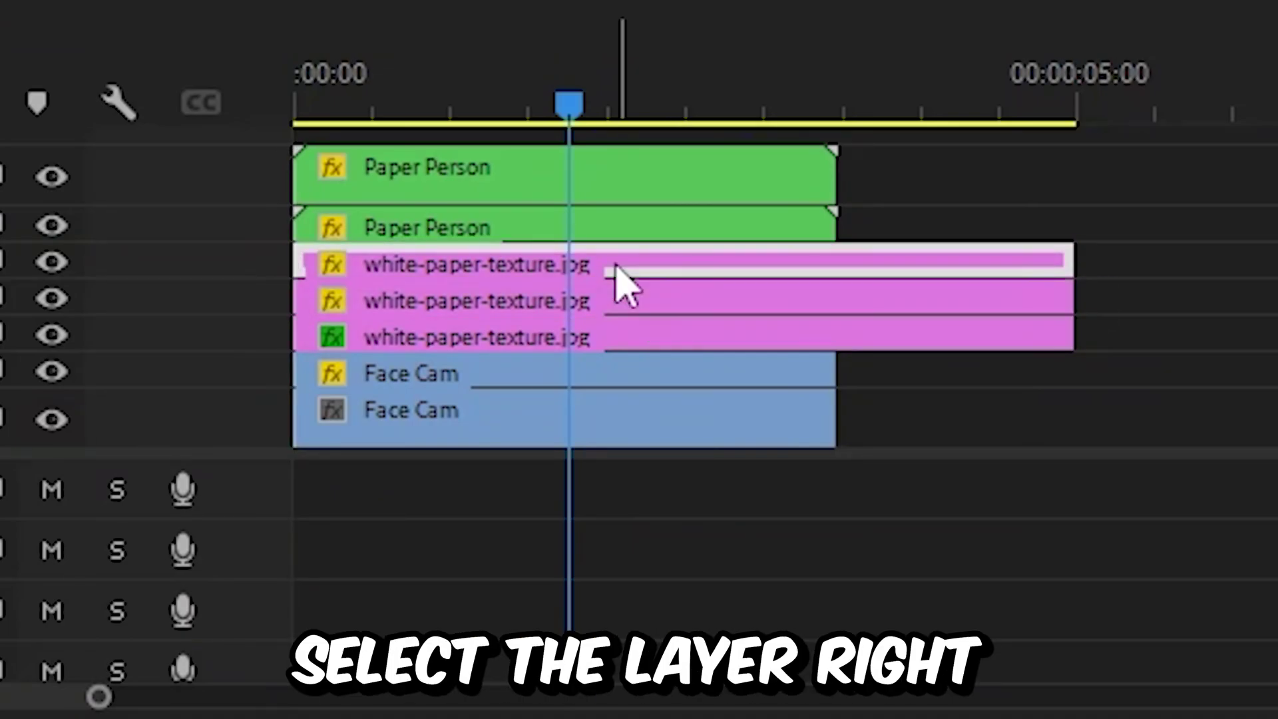
pyautogui.rightClick(614, 266)
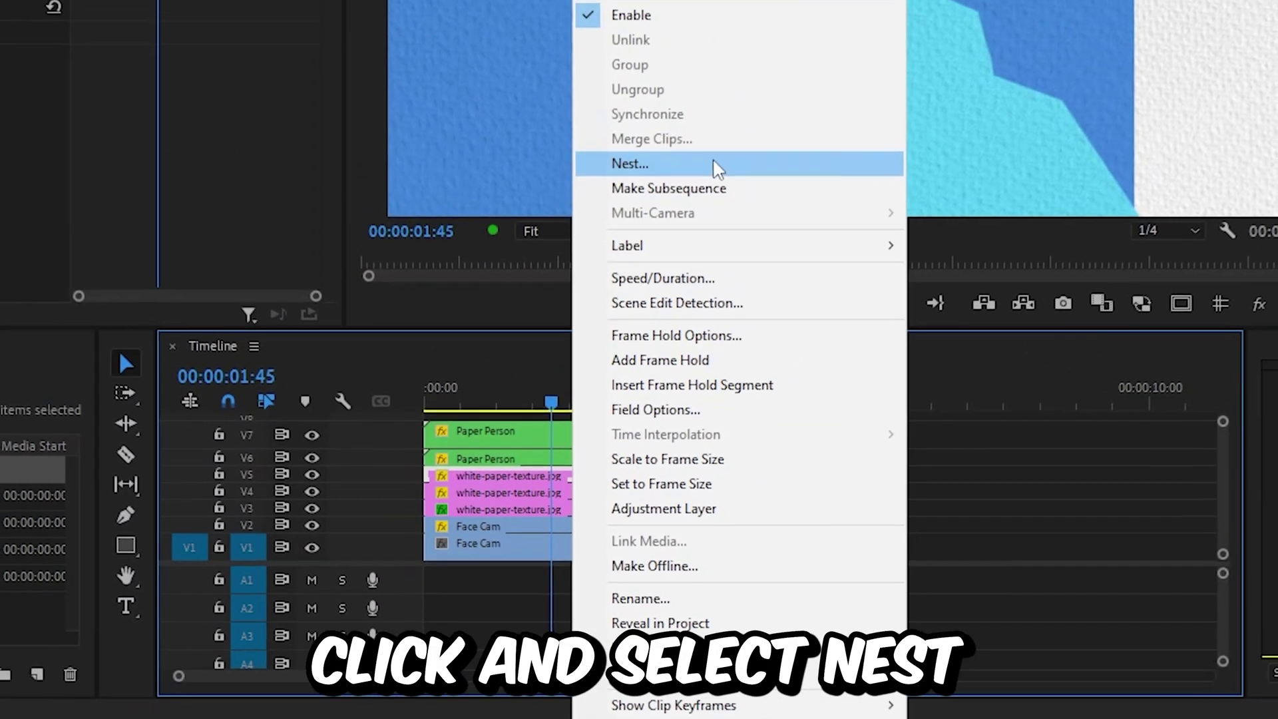
pyautogui.click(715, 166)
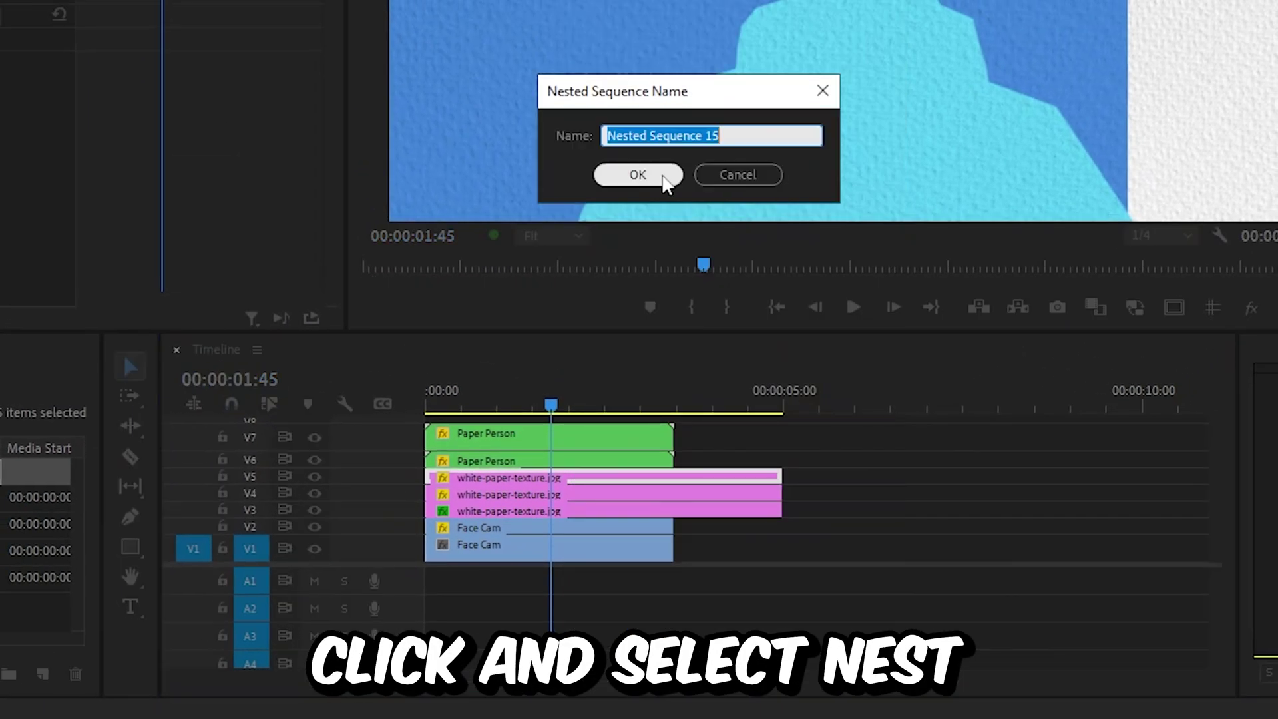
pyautogui.click(633, 175)
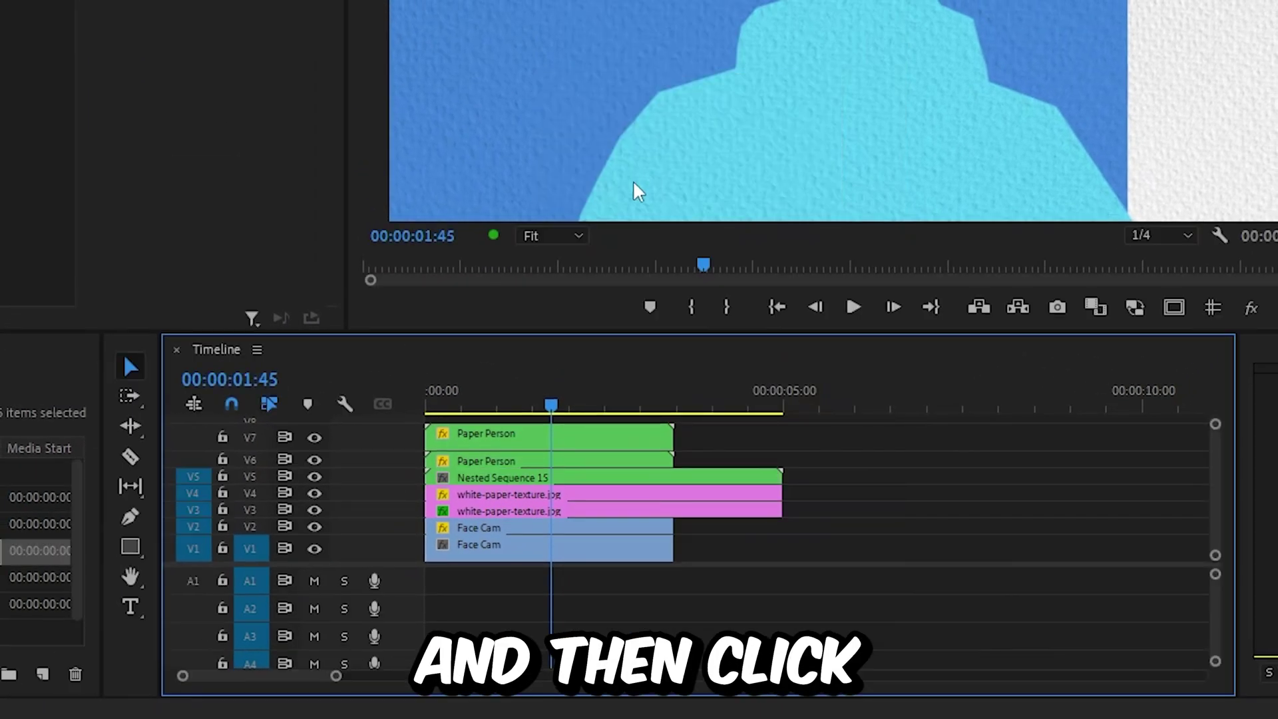
# Set the nested V5 paper clip's Rotation to 180 degrees and preview the side borders on both edges
pyautogui.click(581, 477)
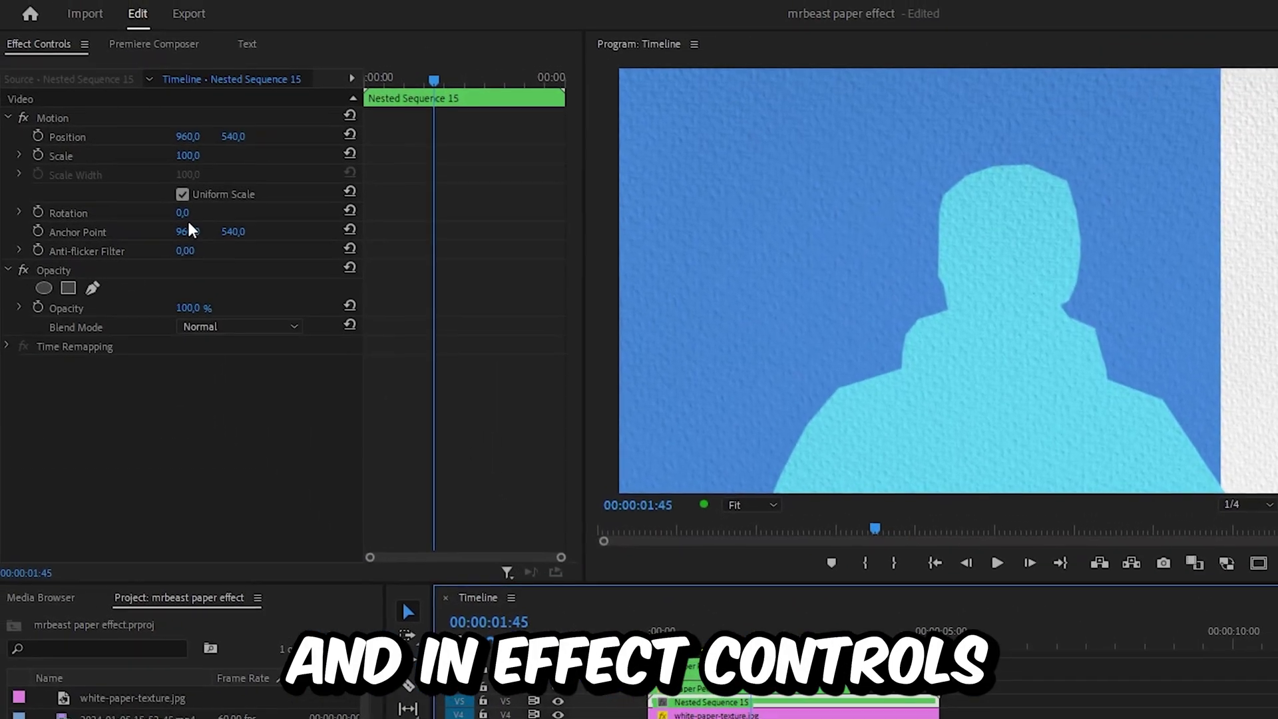
pyautogui.click(193, 213)
pyautogui.write('1')
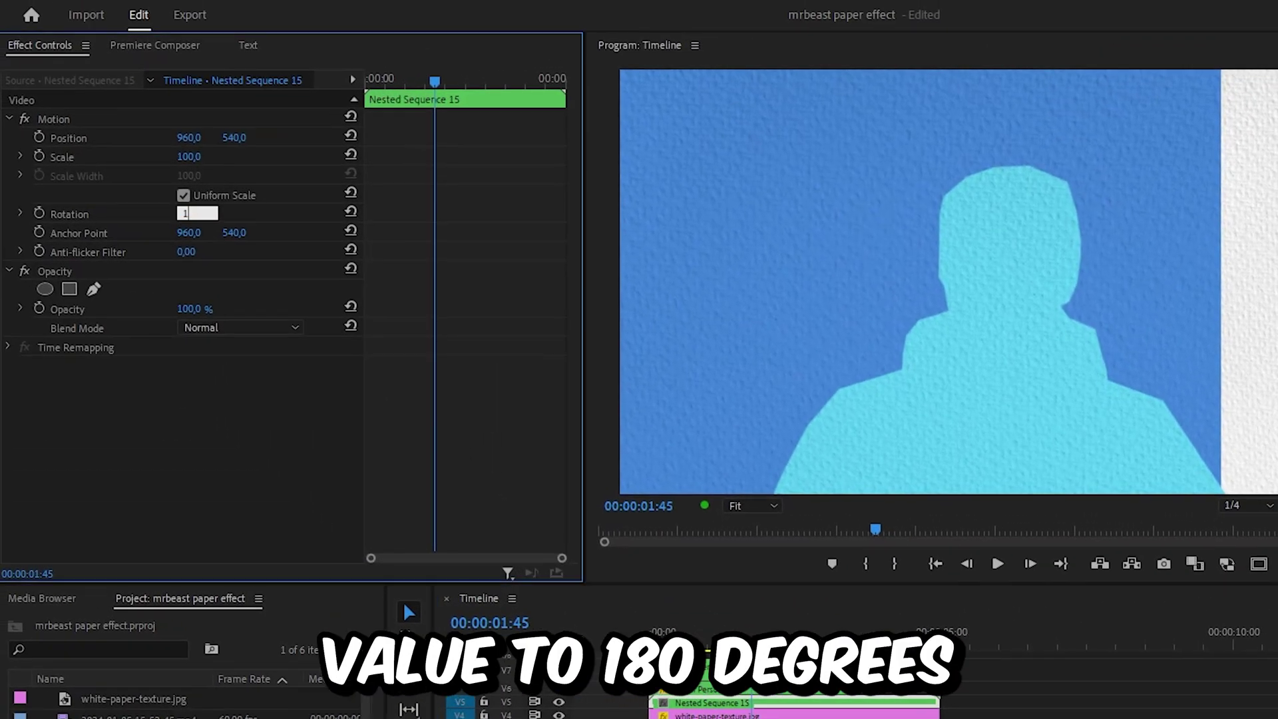
pyautogui.write('80')
pyautogui.press('Return')
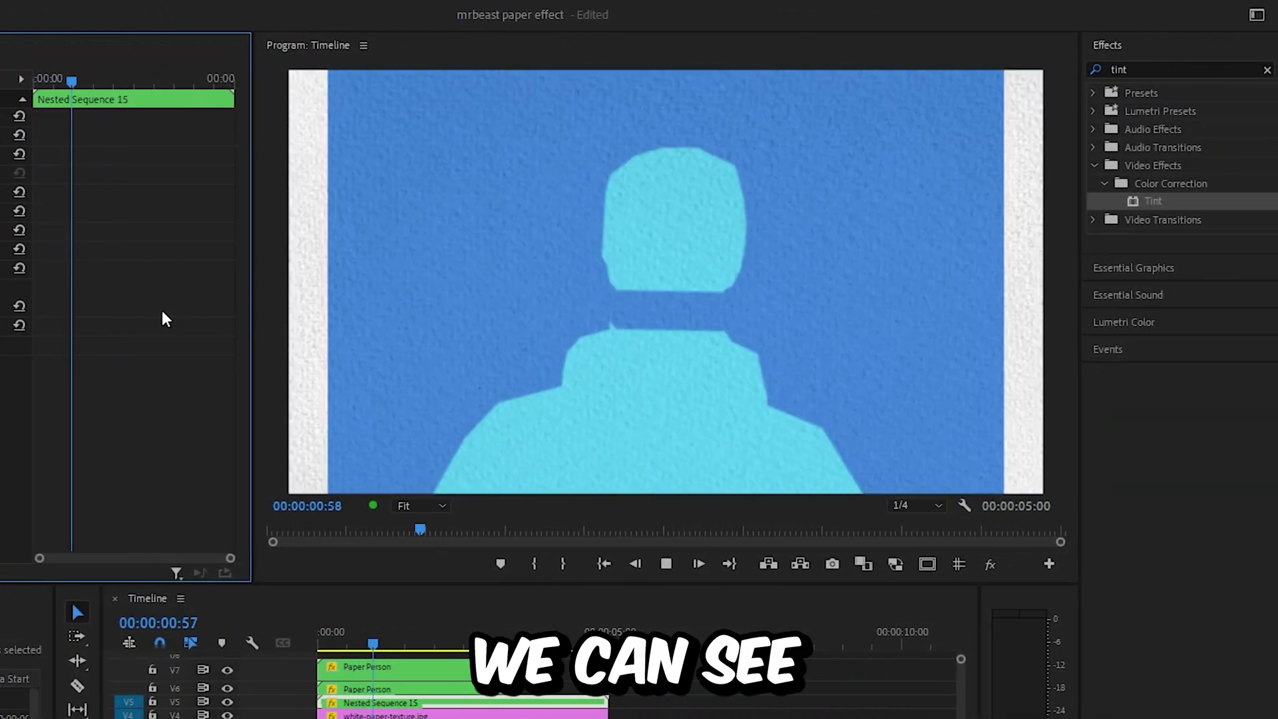
pyautogui.press('space')
pyautogui.moveTo(459, 643); pyautogui.dragTo(423, 643)
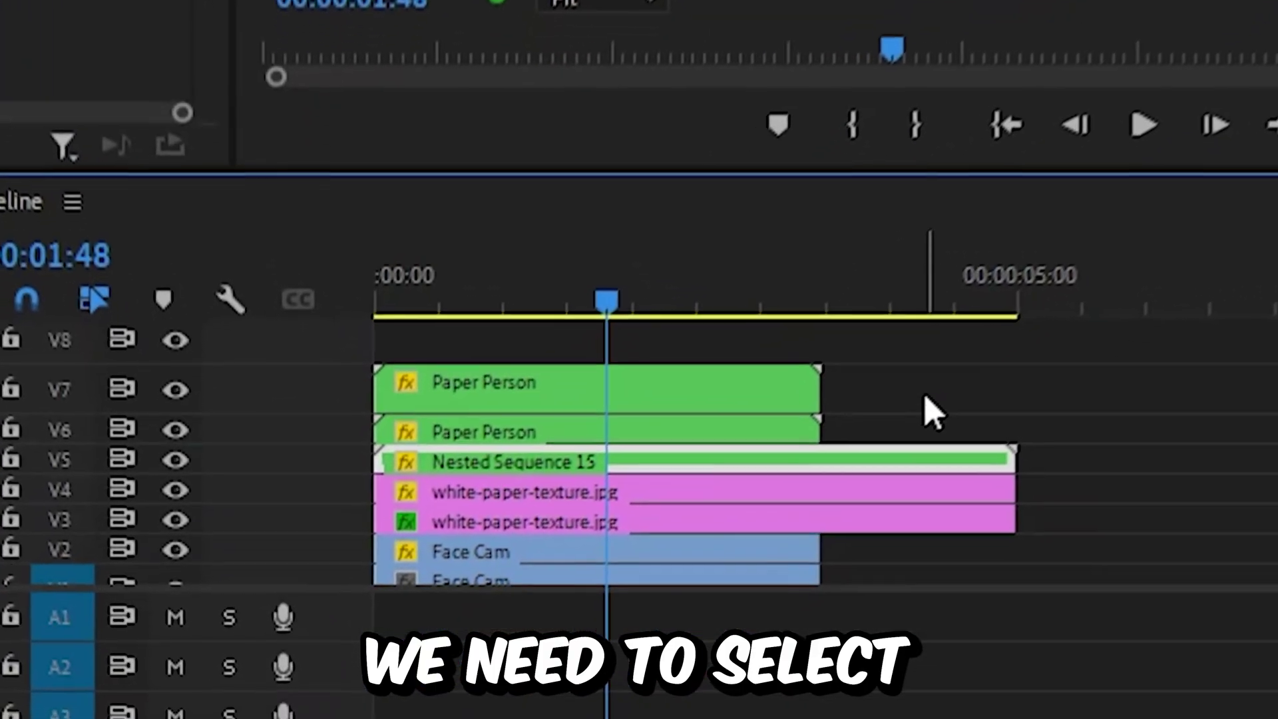
# Nest the two Paper Person clips on V6 and V7 together under the default name
pyautogui.moveTo(970, 402); pyautogui.dragTo(742, 379)
pyautogui.rightClick(746, 372)
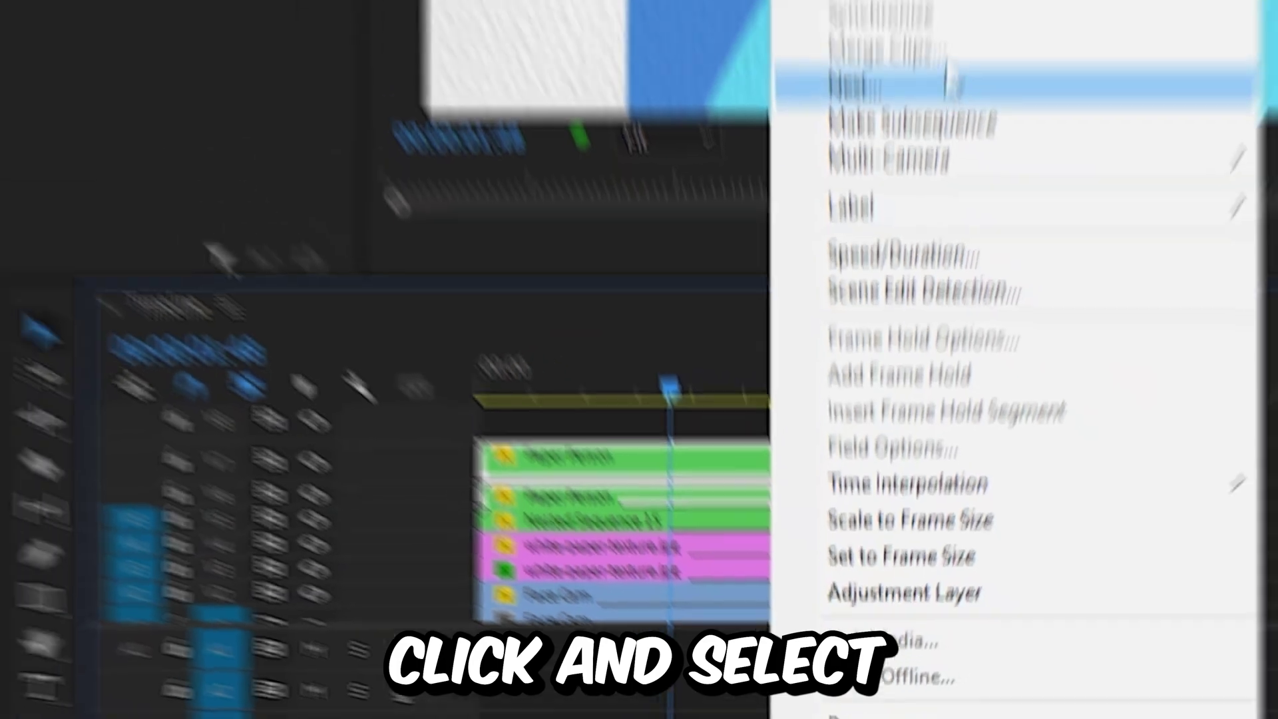
pyautogui.click(891, 329)
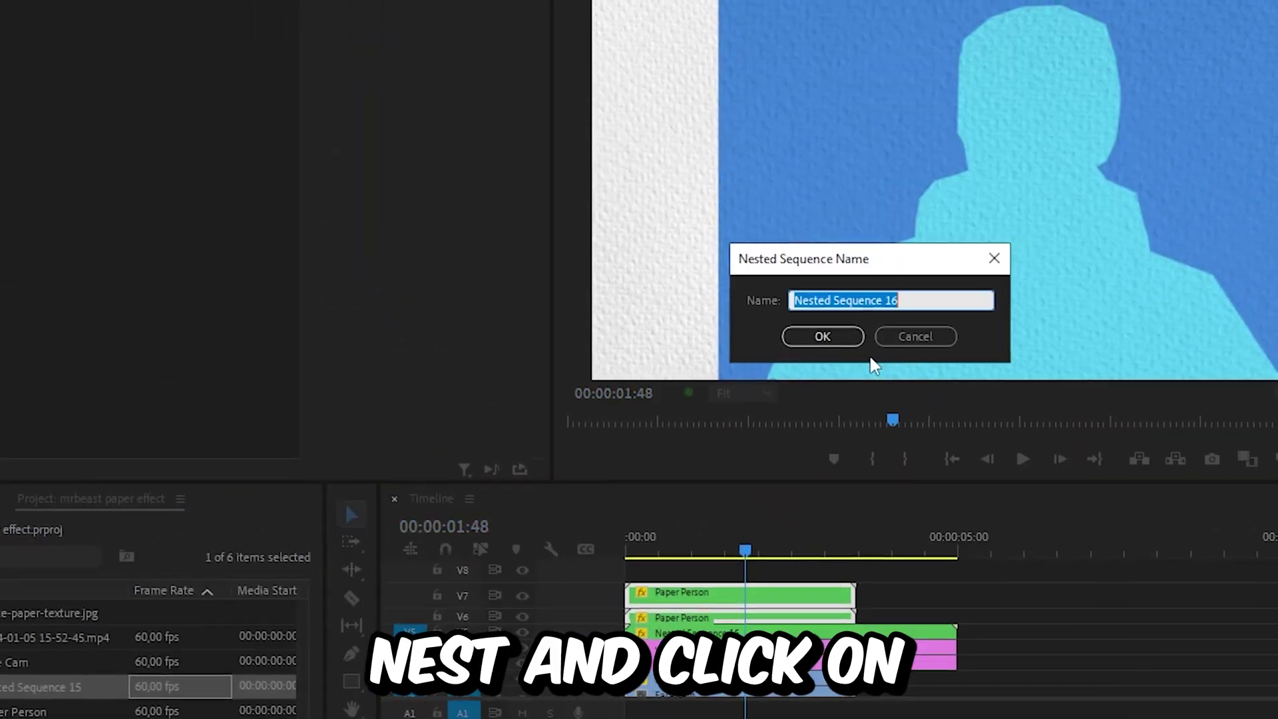
pyautogui.press('Return')
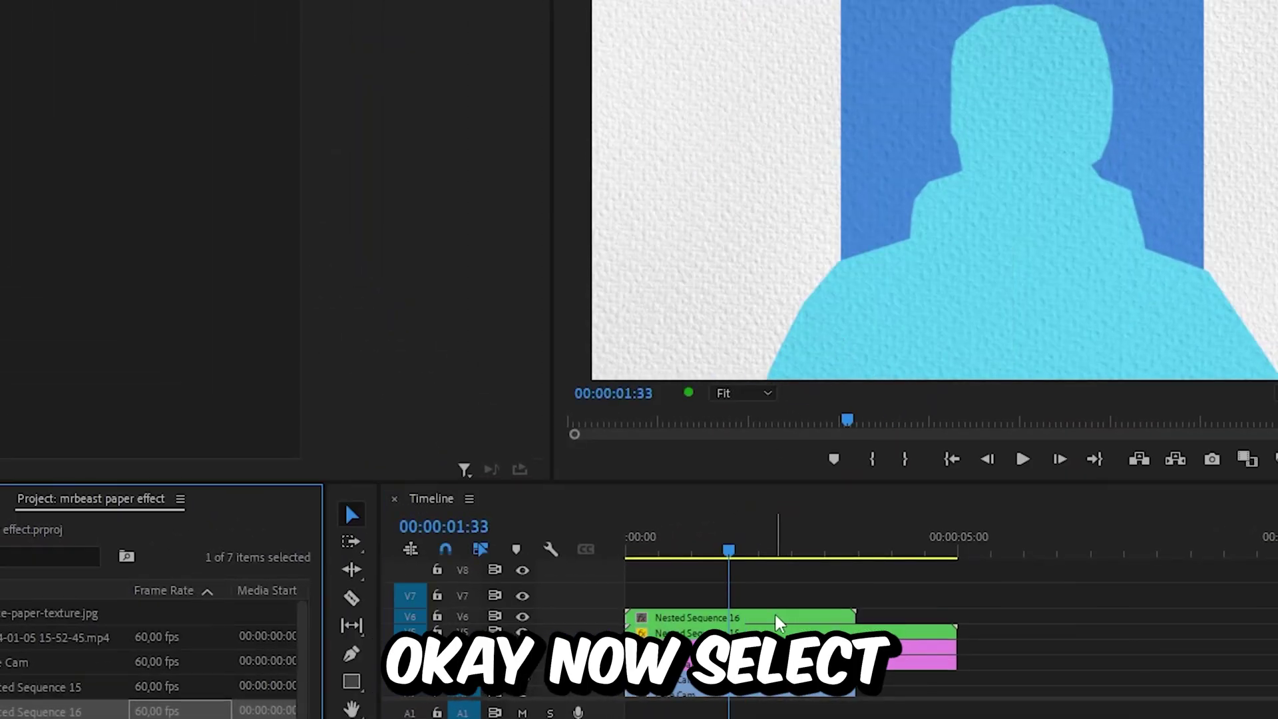
# Keyframe the nested person clip's Position at 00:00:01:33, with a second keyframe at 00:00:01:56 sliding it fully out of frame to the right
pyautogui.click(788, 619)
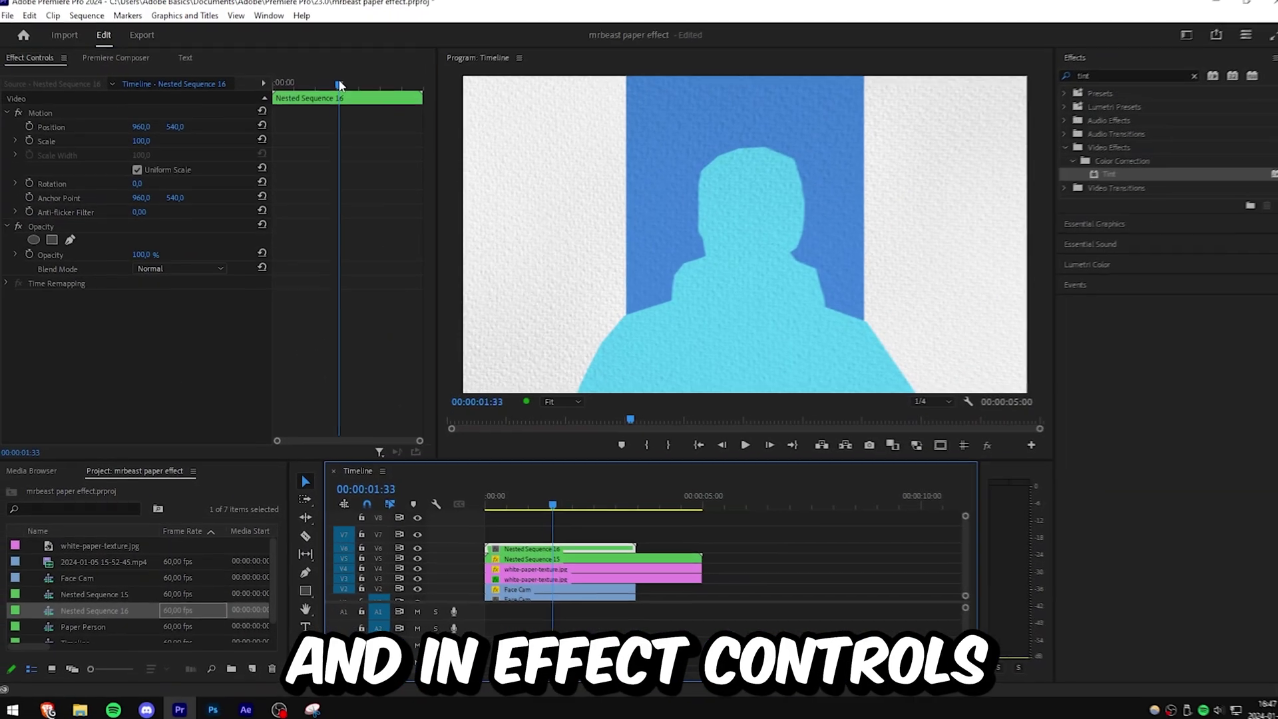
pyautogui.moveTo(338, 87)
pyautogui.mouseDown()
pyautogui.moveTo(311, 90)
pyautogui.moveTo(341, 105)
pyautogui.mouseUp()
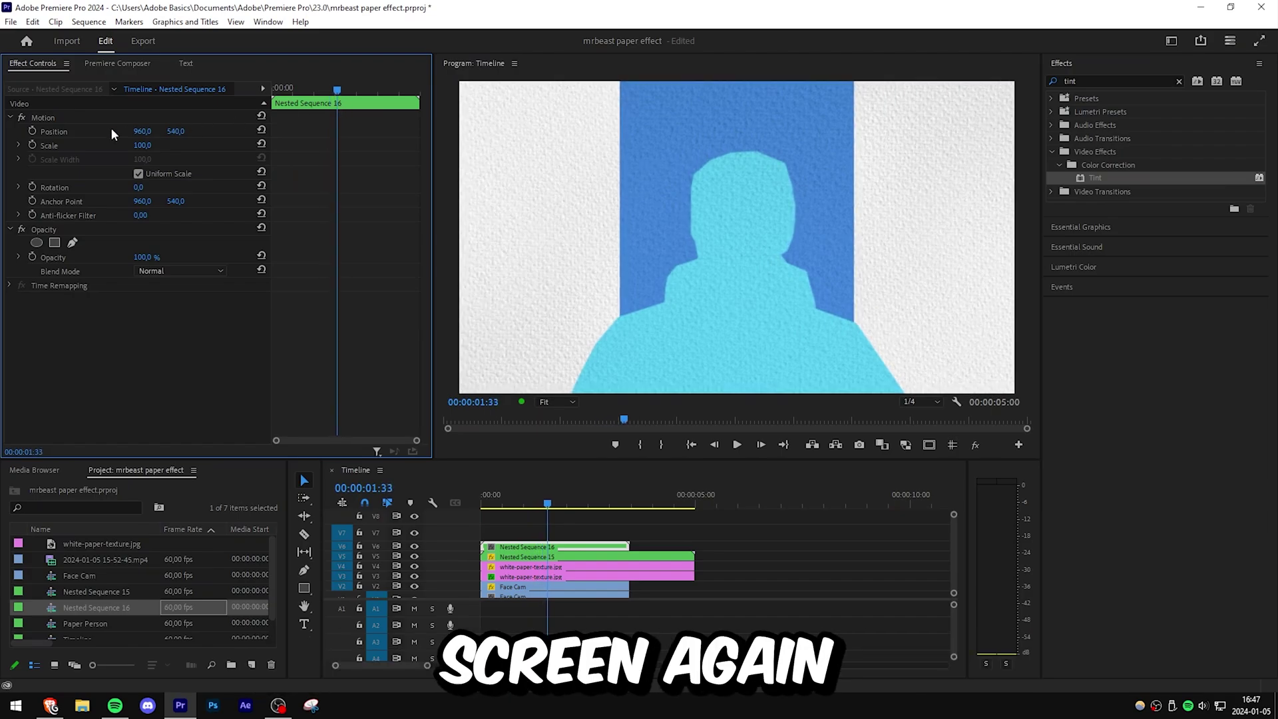
pyautogui.click(32, 131)
pyautogui.moveTo(337, 92); pyautogui.dragTo(356, 98)
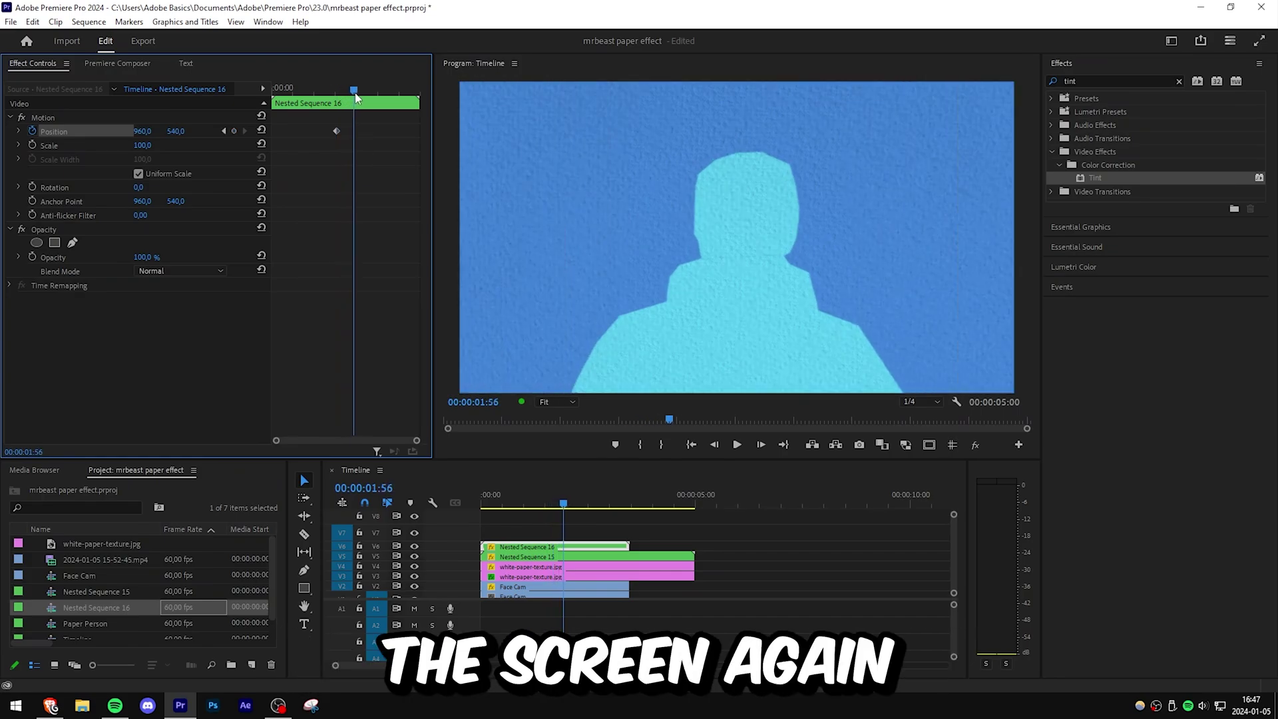
pyautogui.moveTo(145, 132); pyautogui.dragTo(768, 132)
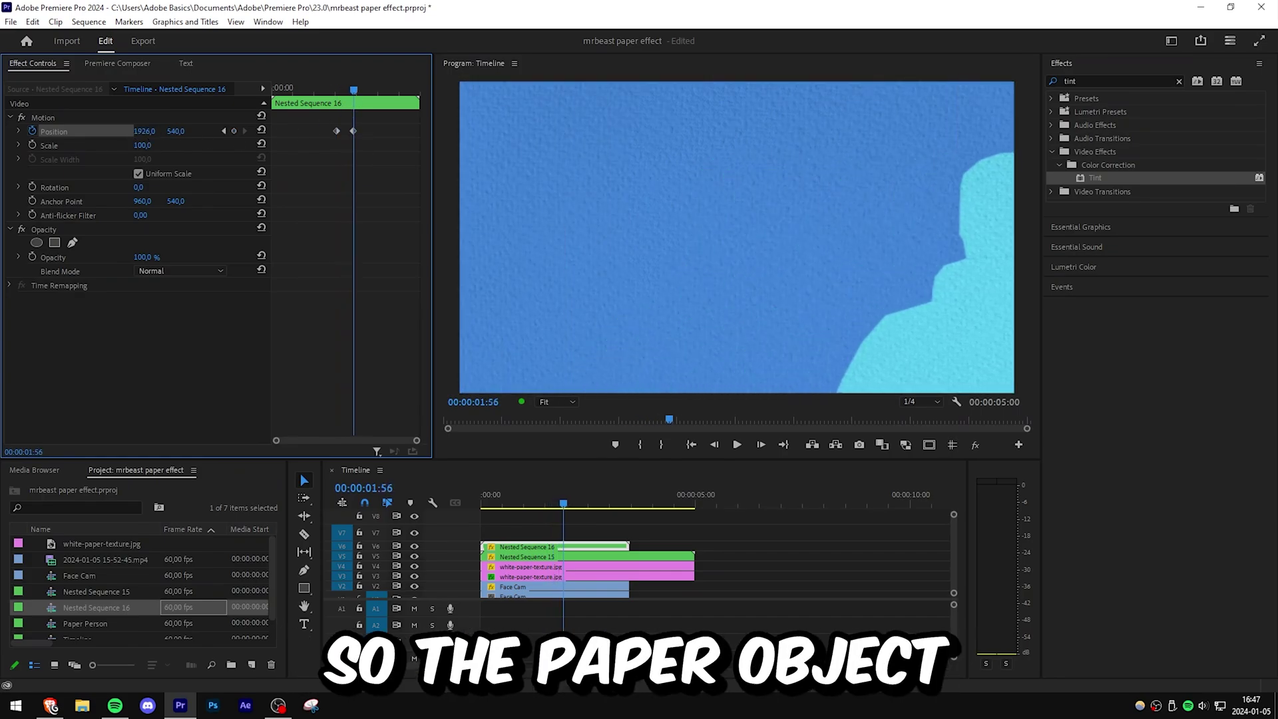
pyautogui.moveTo(199, 131); pyautogui.dragTo(226, 131)
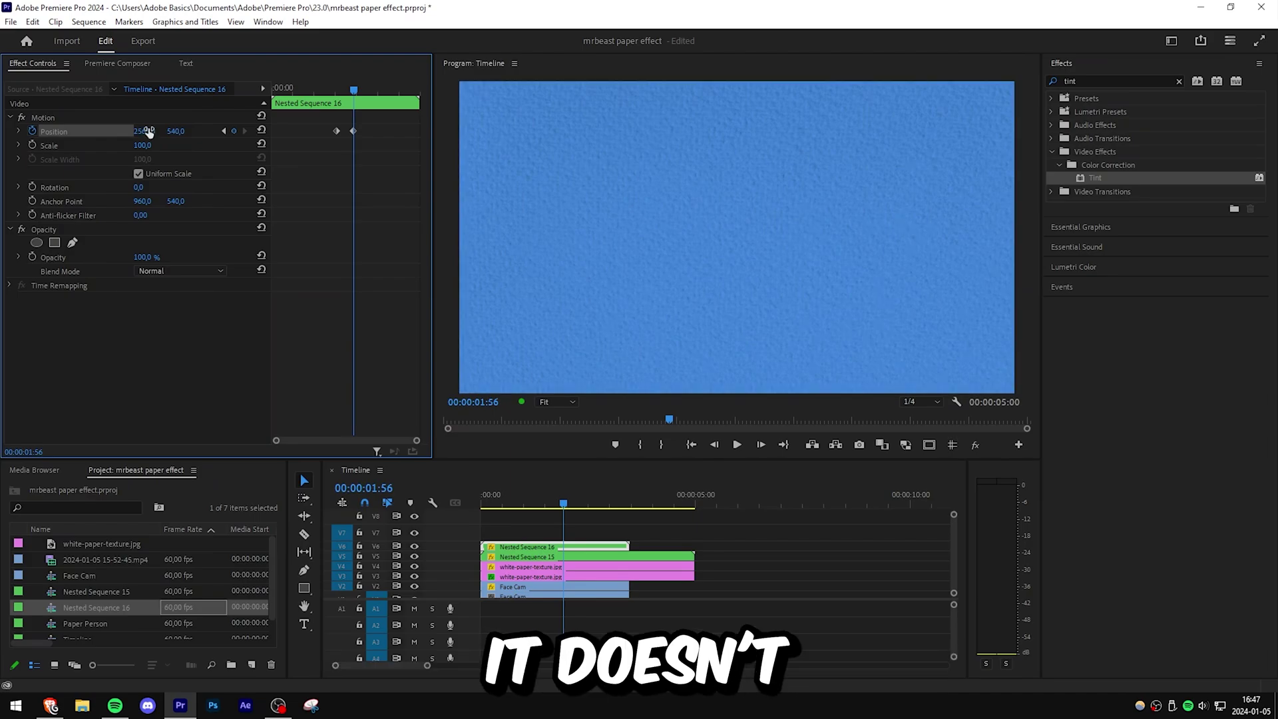
# Move the nested person's ending Position keyframe slightly later, apply Ease In and Ease Out to both Position keyframes, and preview
pyautogui.click(320, 88)
pyautogui.moveTo(320, 88); pyautogui.dragTo(369, 130)
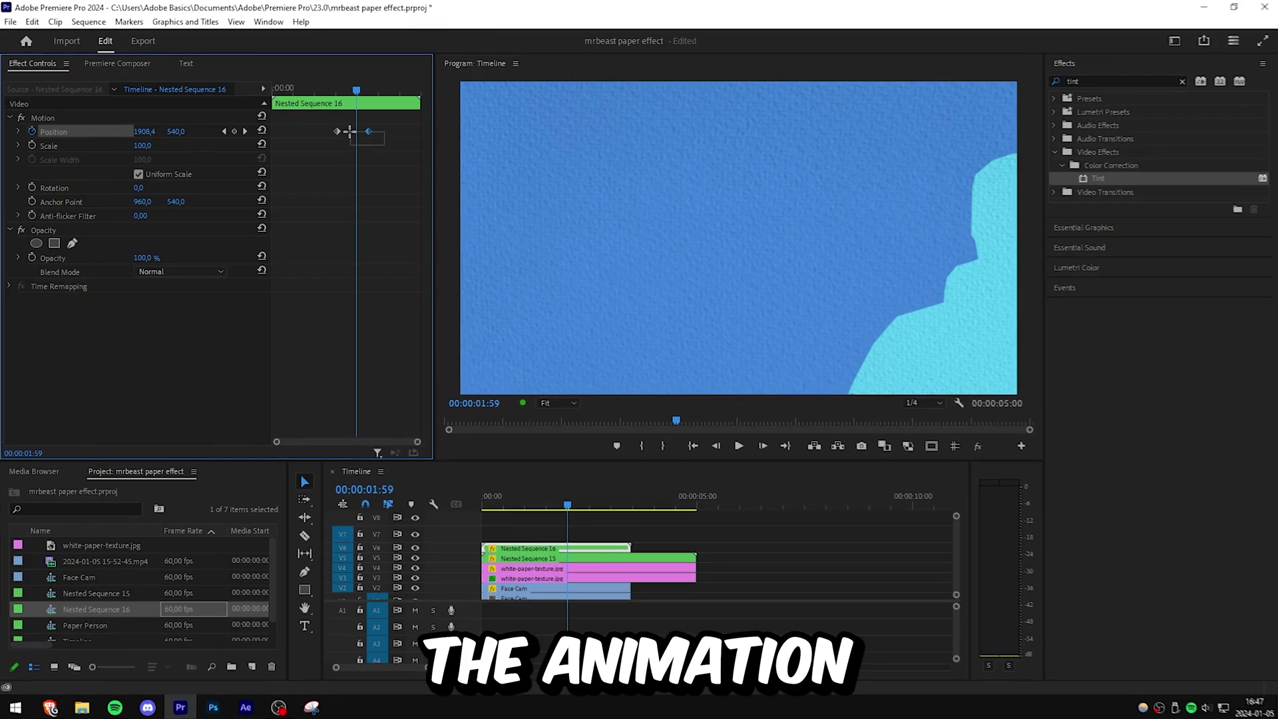
pyautogui.moveTo(380, 140); pyautogui.dragTo(314, 120)
pyautogui.rightClick(497, 188)
pyautogui.moveTo(626, 361)
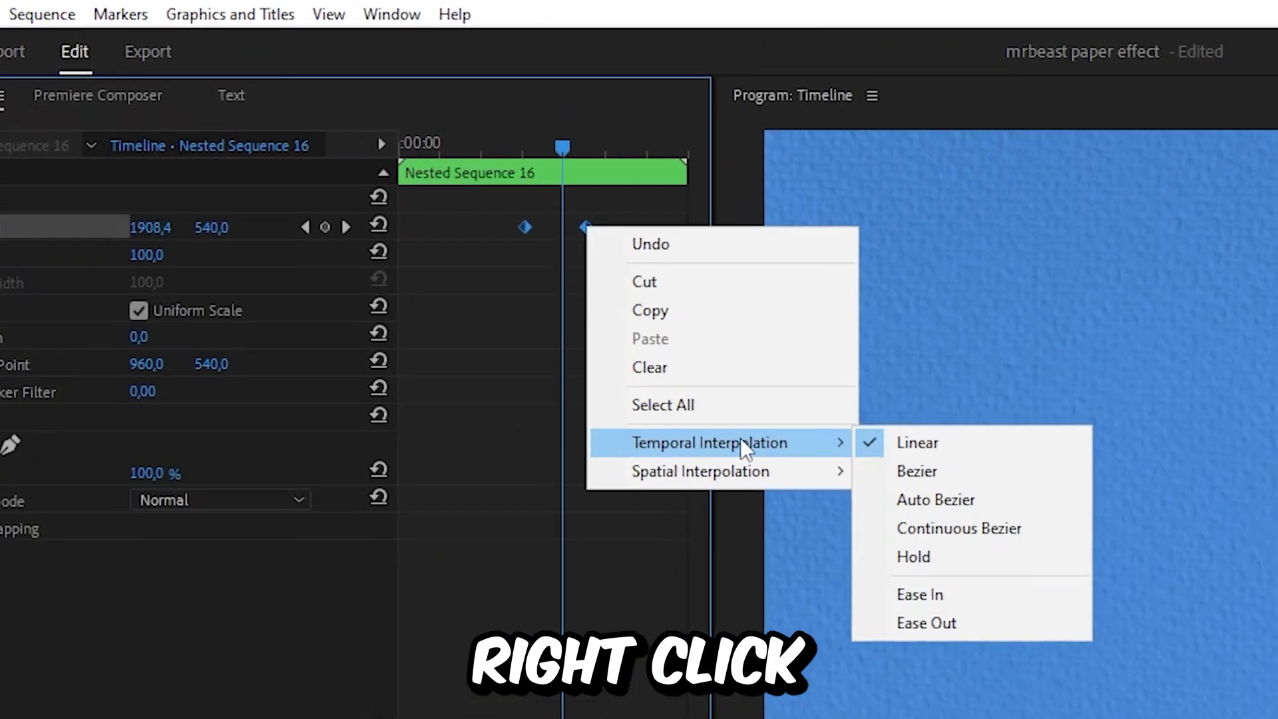
pyautogui.click(922, 594)
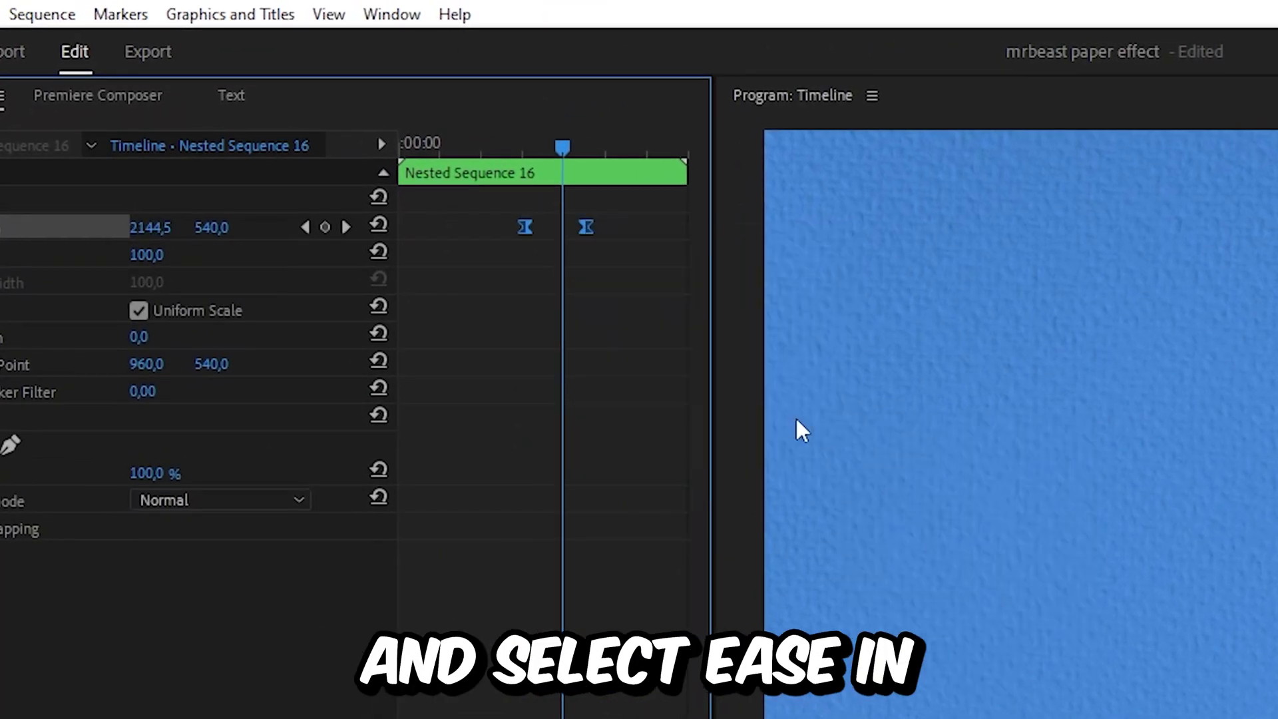
pyautogui.rightClick(590, 228)
pyautogui.moveTo(808, 442)
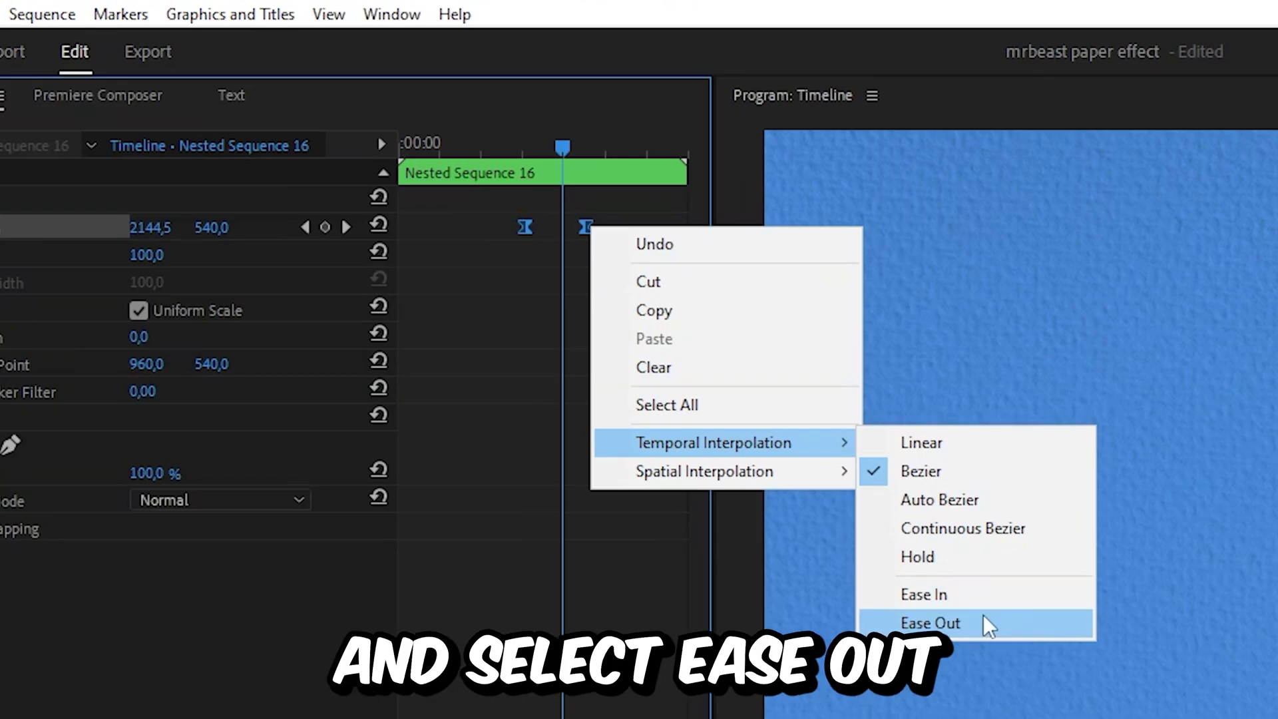
pyautogui.click(984, 620)
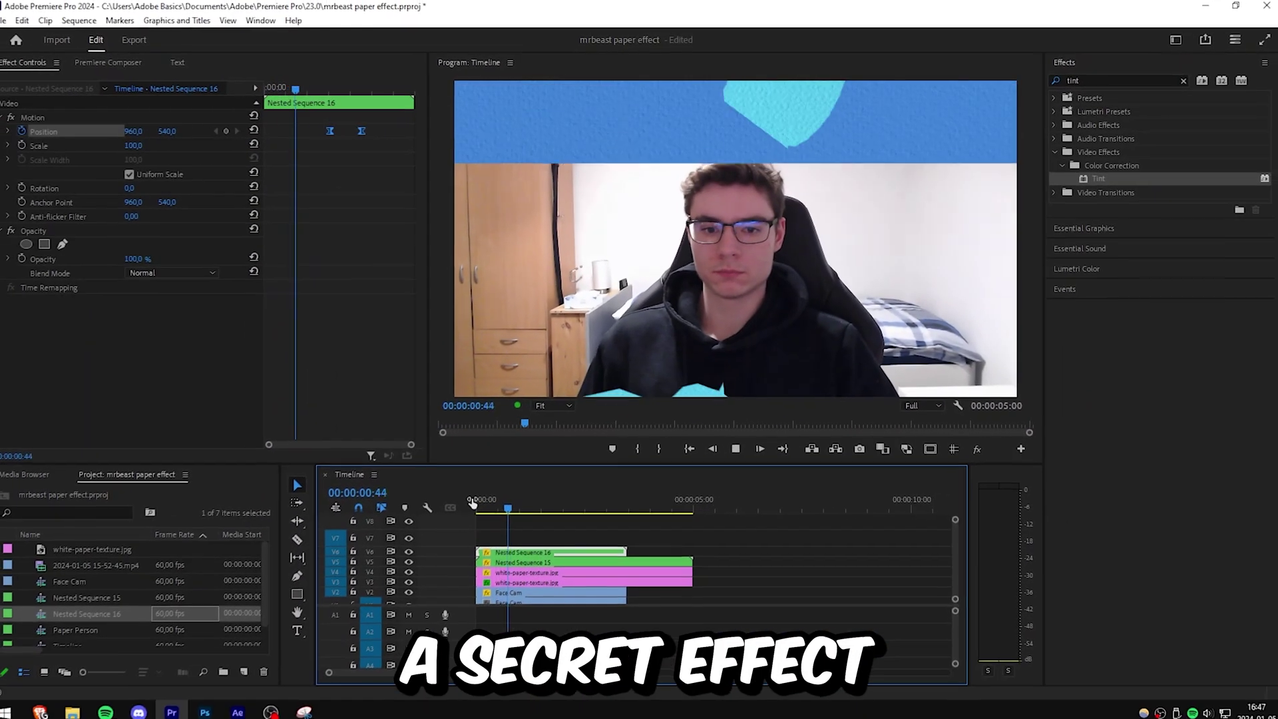
pyautogui.press('space')
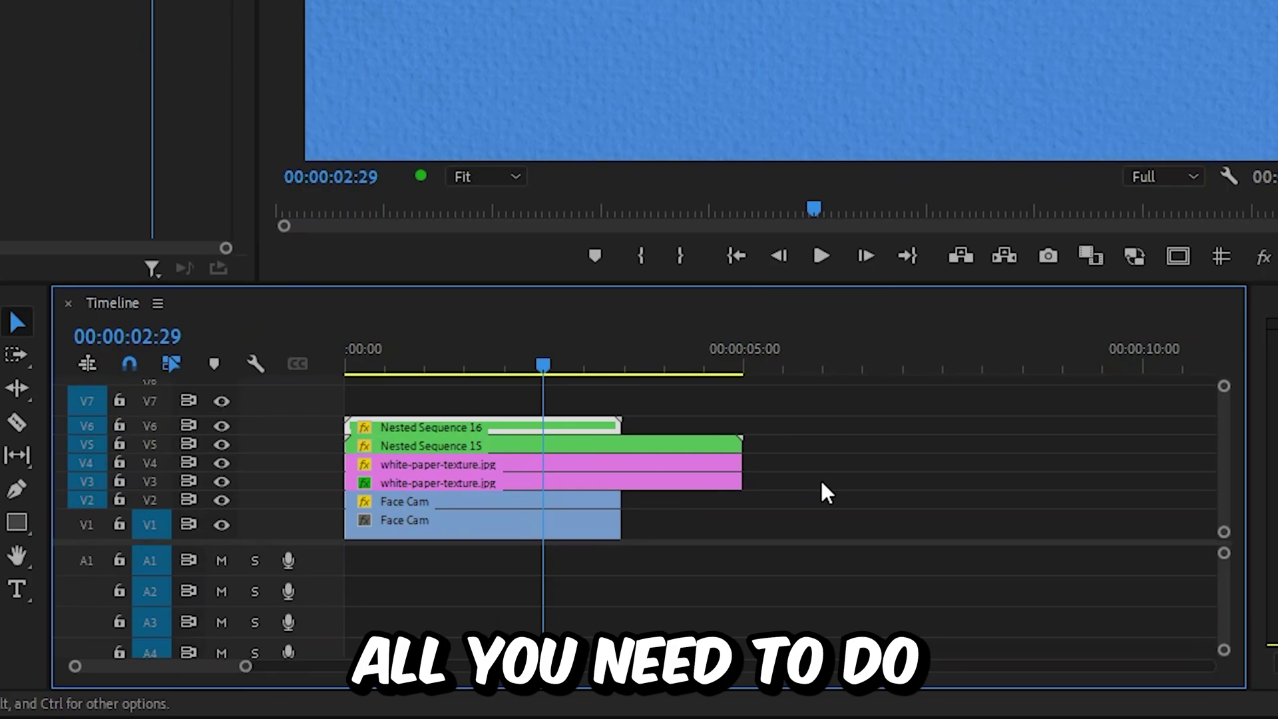
# Nest all clips on V3 to V6, above the two Face Cam clips, under the default name
pyautogui.moveTo(827, 483); pyautogui.dragTo(521, 427)
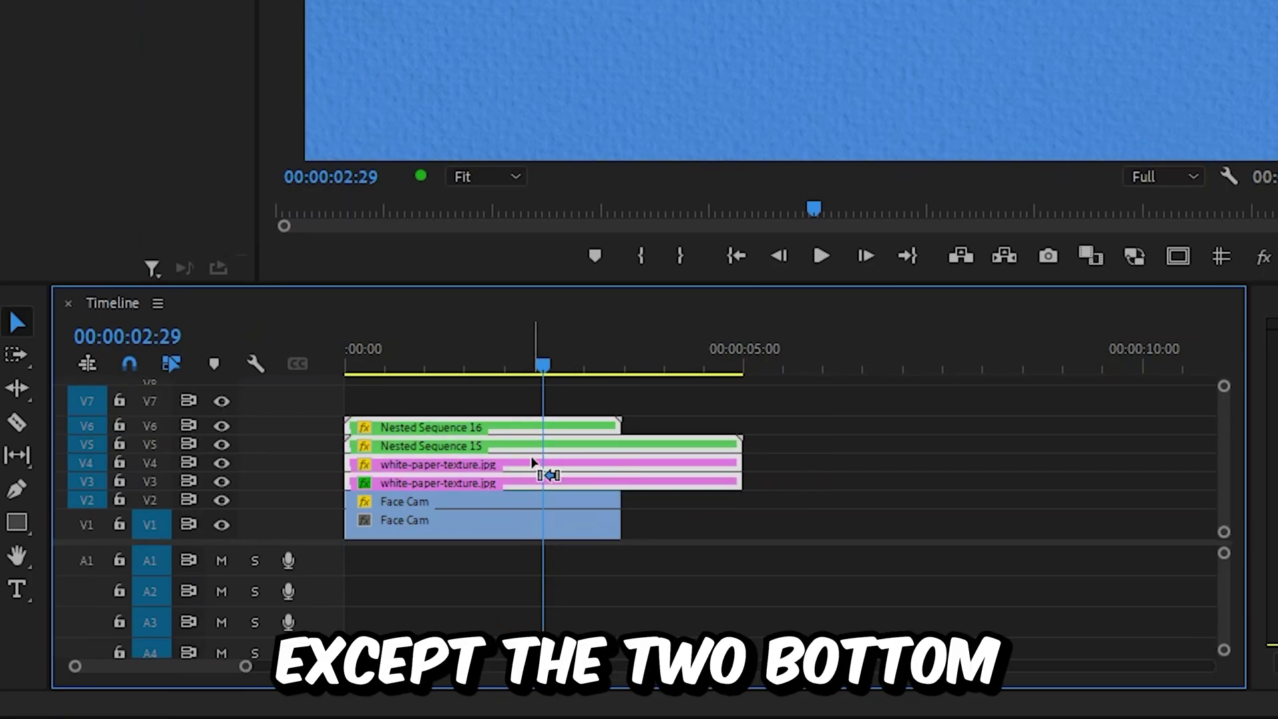
pyautogui.rightClick(530, 428)
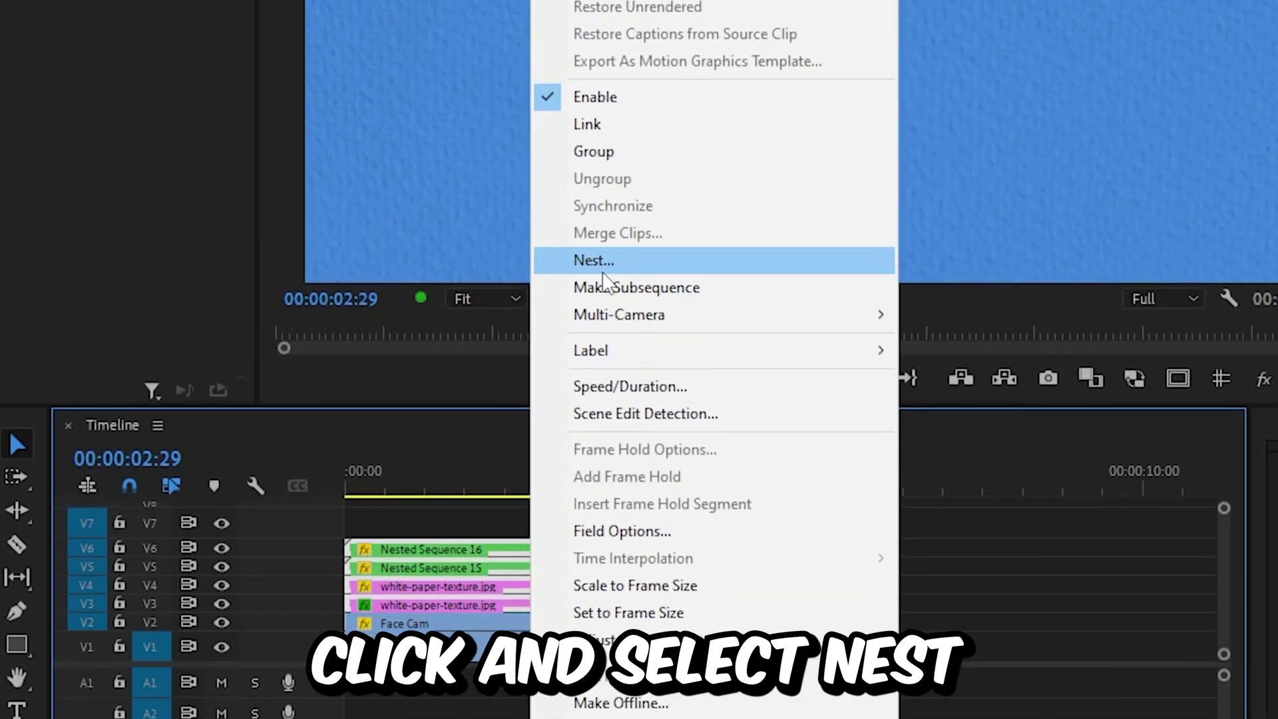
pyautogui.click(602, 266)
pyautogui.click(588, 229)
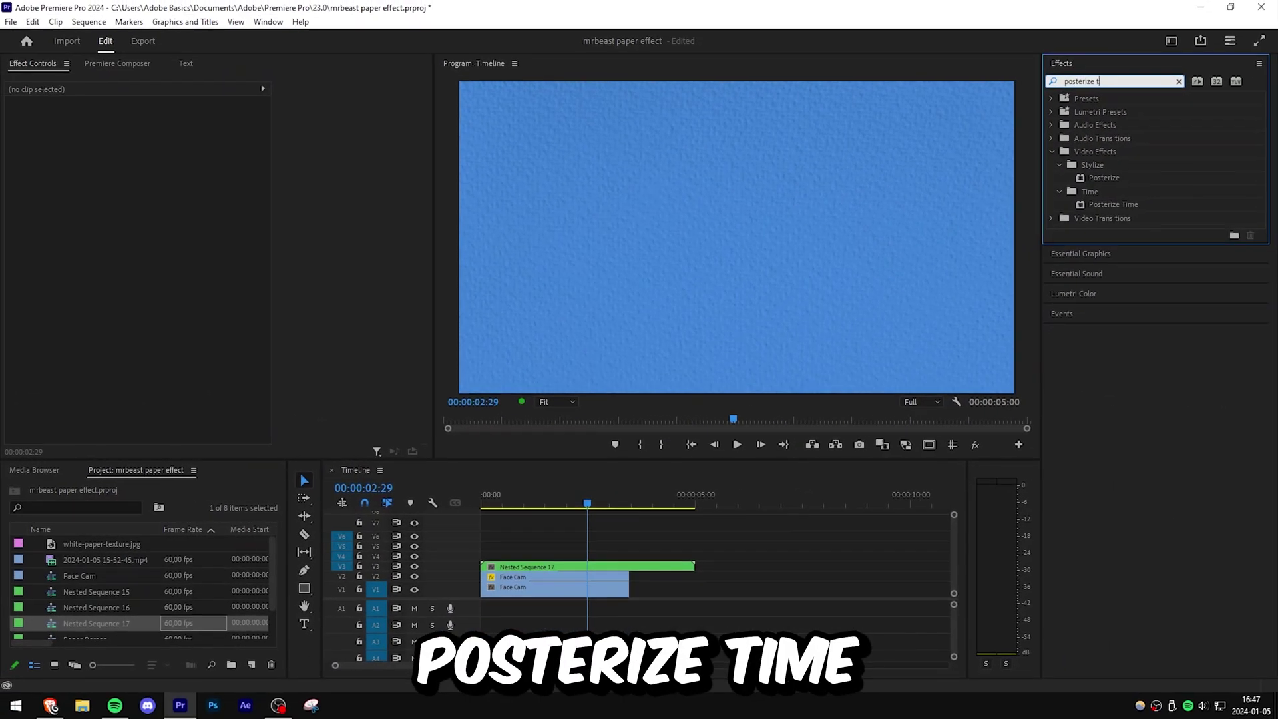
# Apply the Posterize Time effect to the nested clip on V3 and set its Frame Rate to 12
pyautogui.moveTo(1146, 179); pyautogui.dragTo(903, 319)
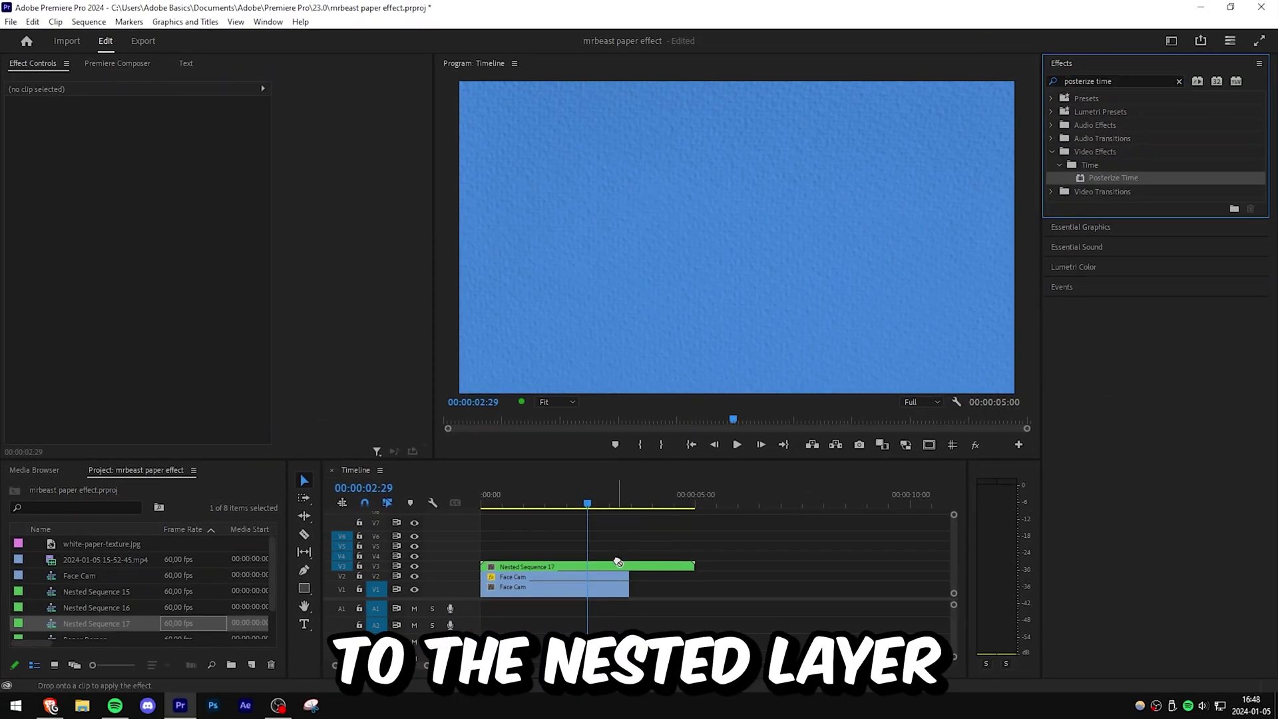
pyautogui.moveTo(618, 562); pyautogui.dragTo(611, 567)
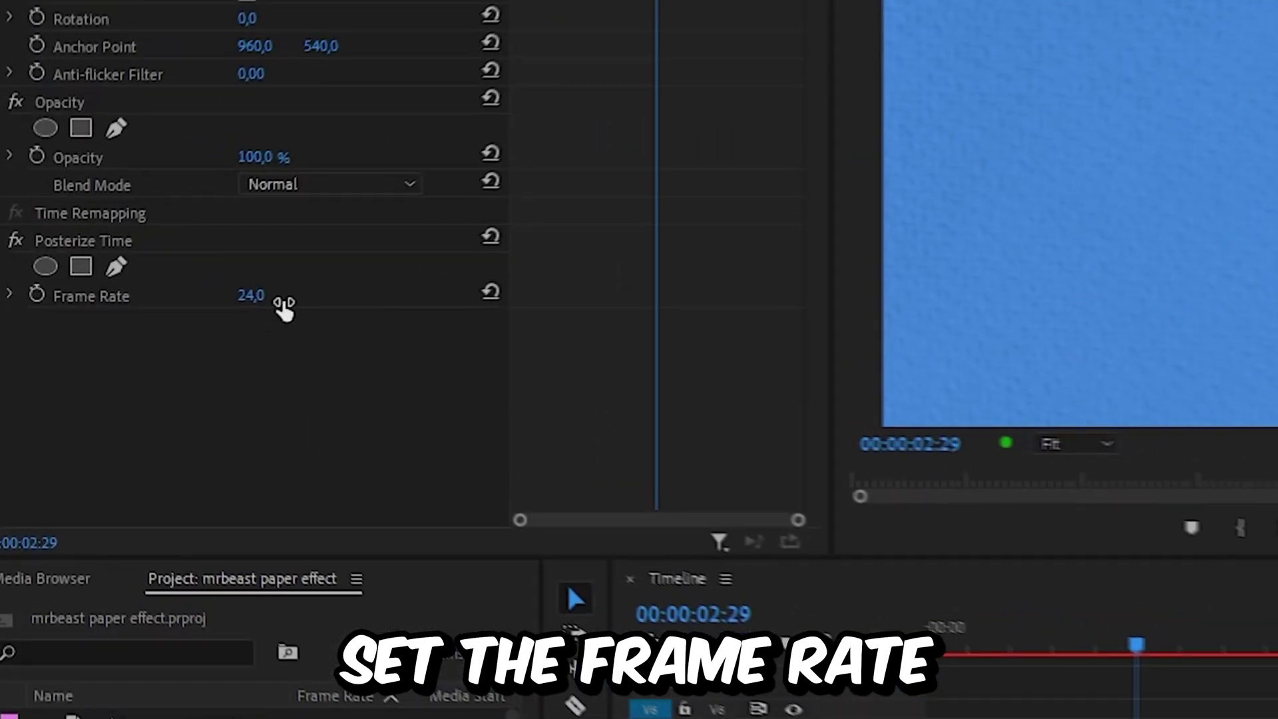
pyautogui.click(139, 327)
pyautogui.write('12')
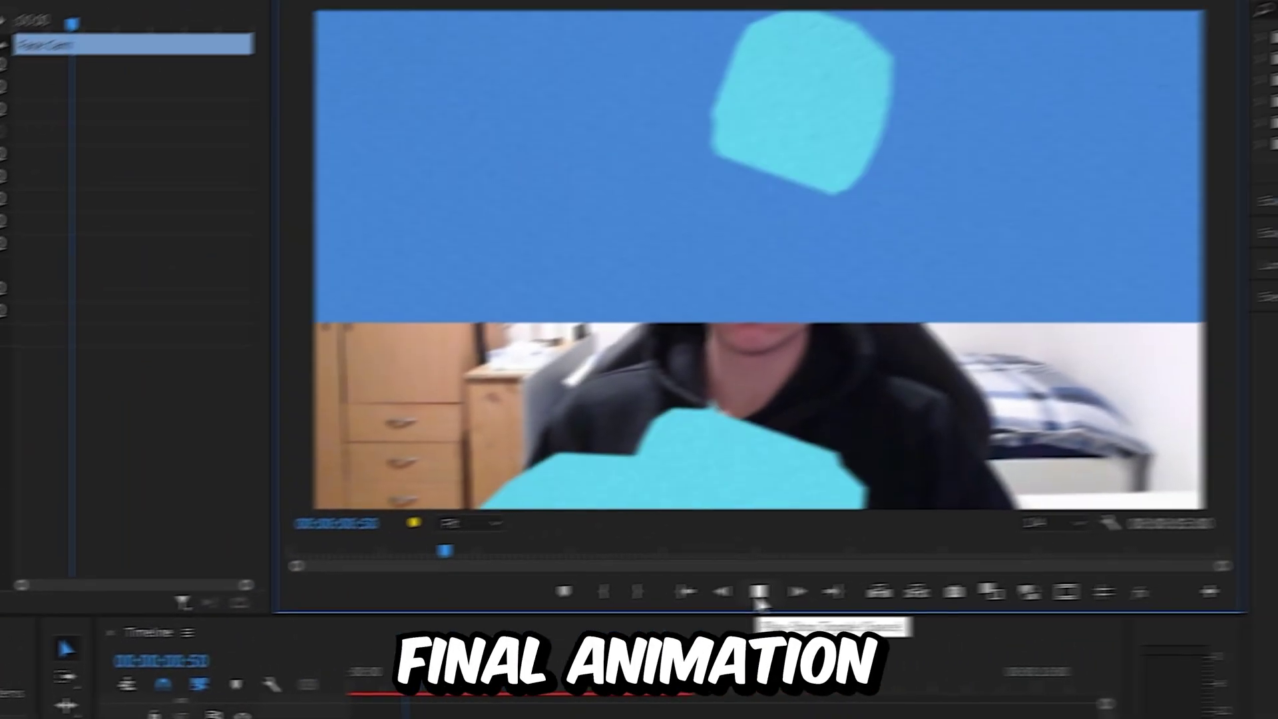